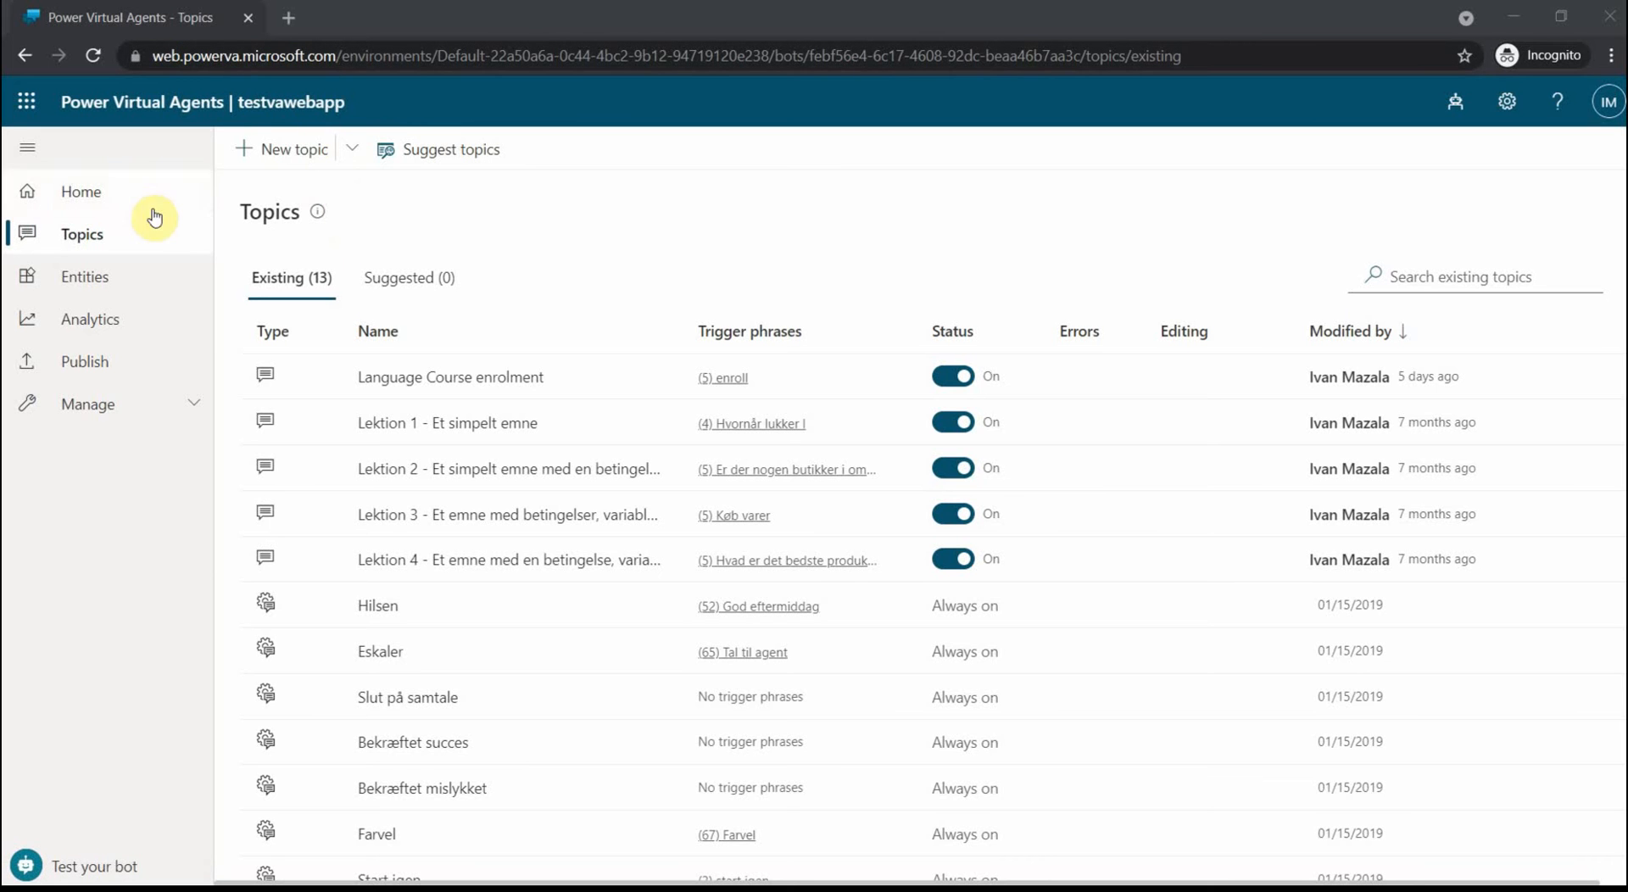
# Create a new topic from the Topics list and name it "vacation info"
pyautogui.click(82, 244)
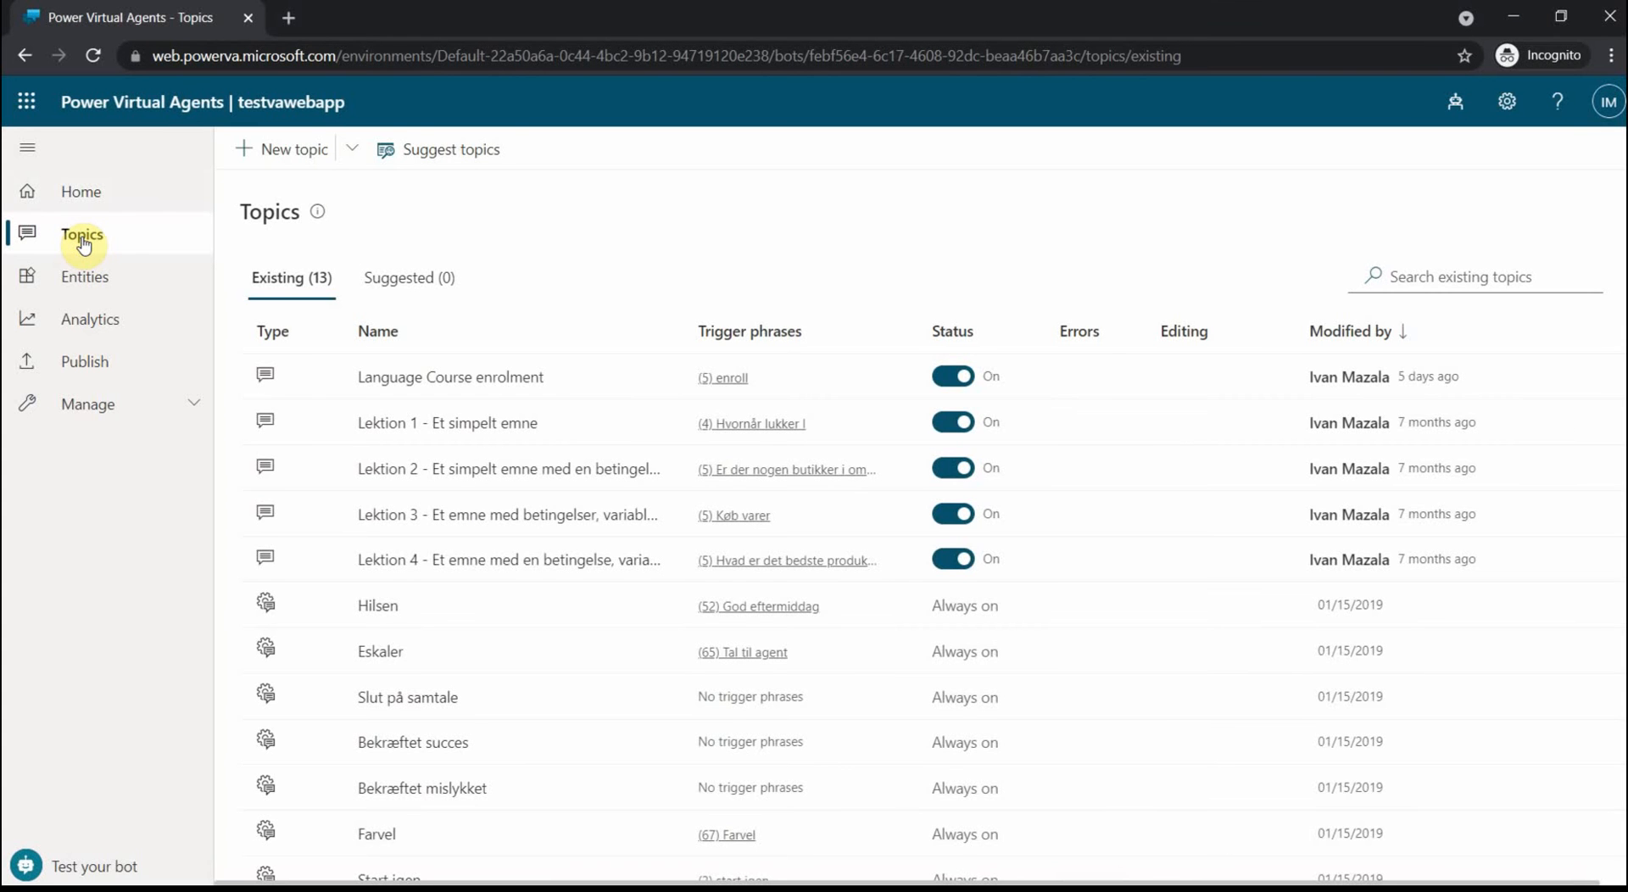
pyautogui.click(287, 158)
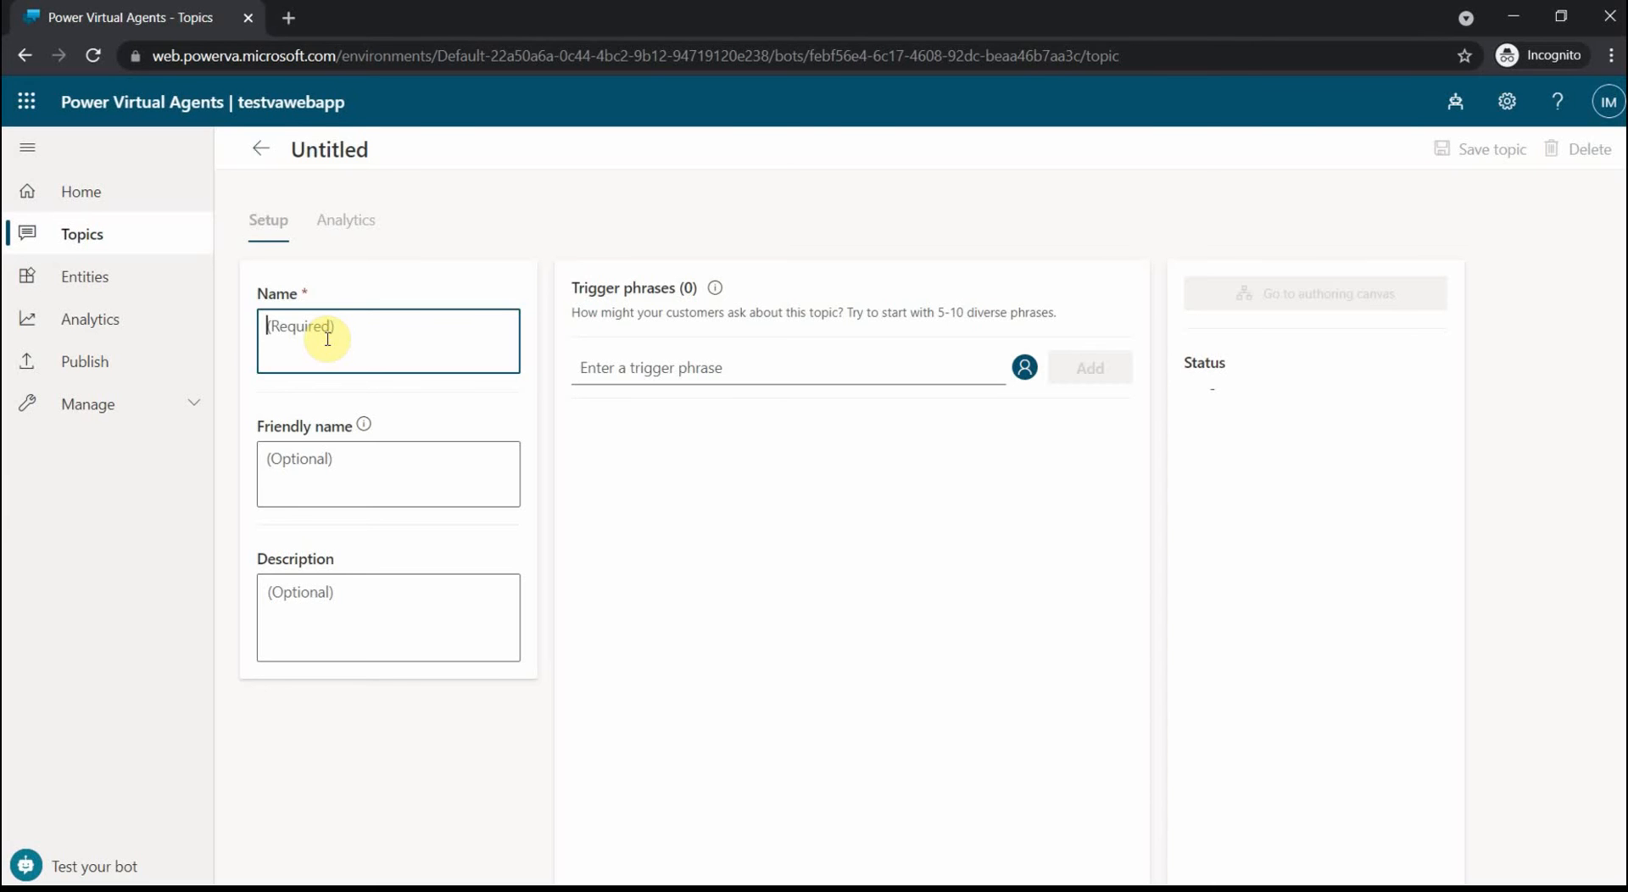
pyautogui.write('vacation info')
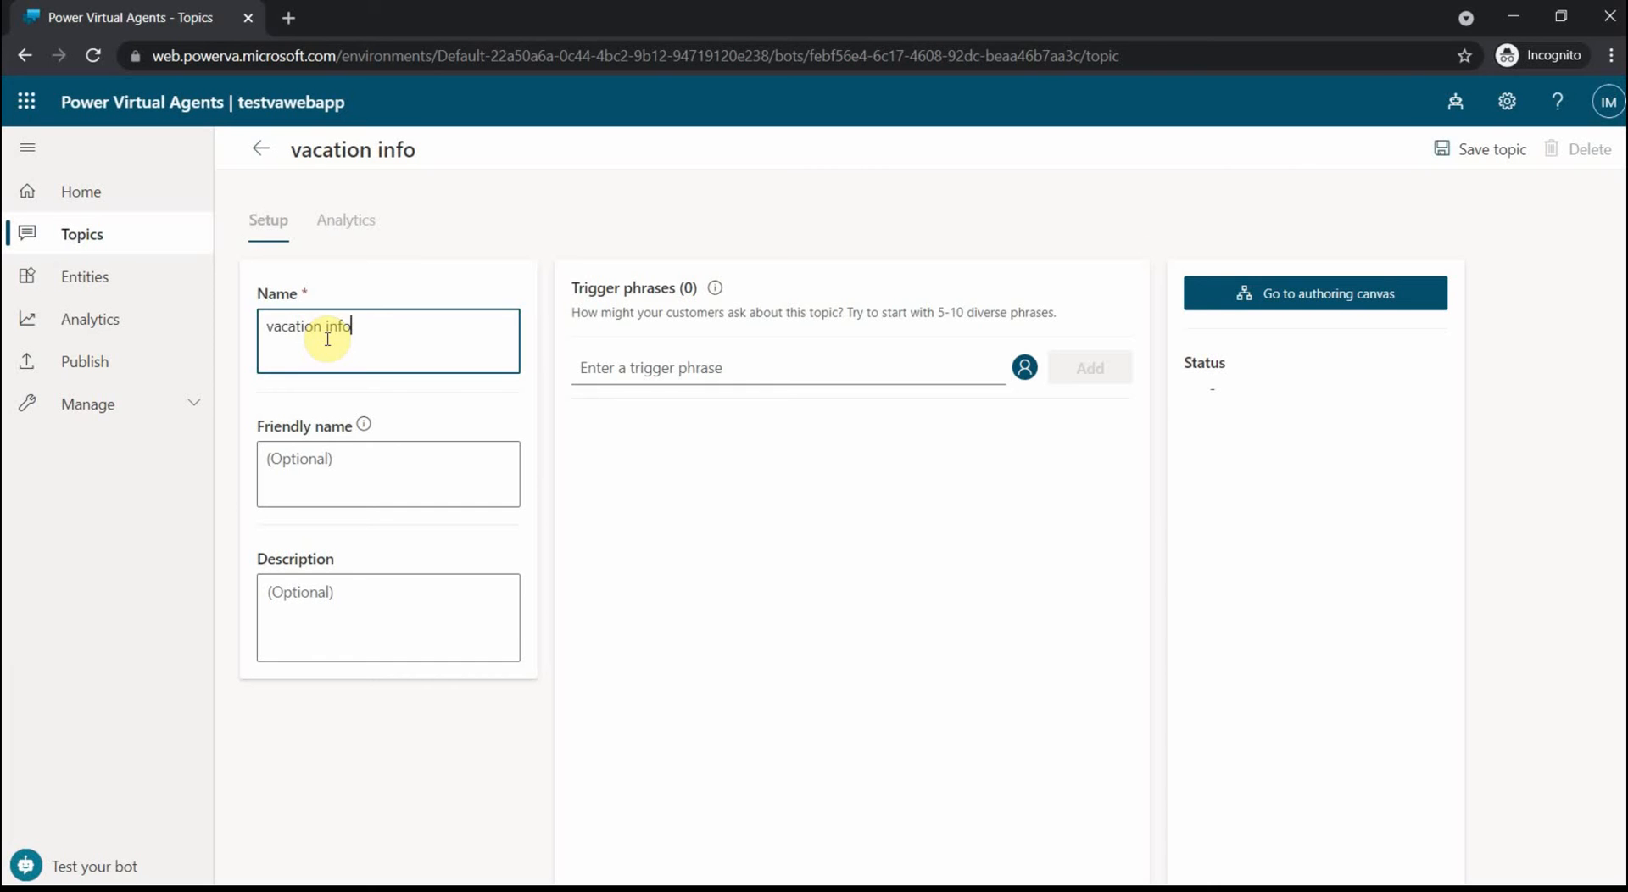
# Add the trigger phrases "vacation" and "information about holiday" to the topic
pyautogui.click(698, 373)
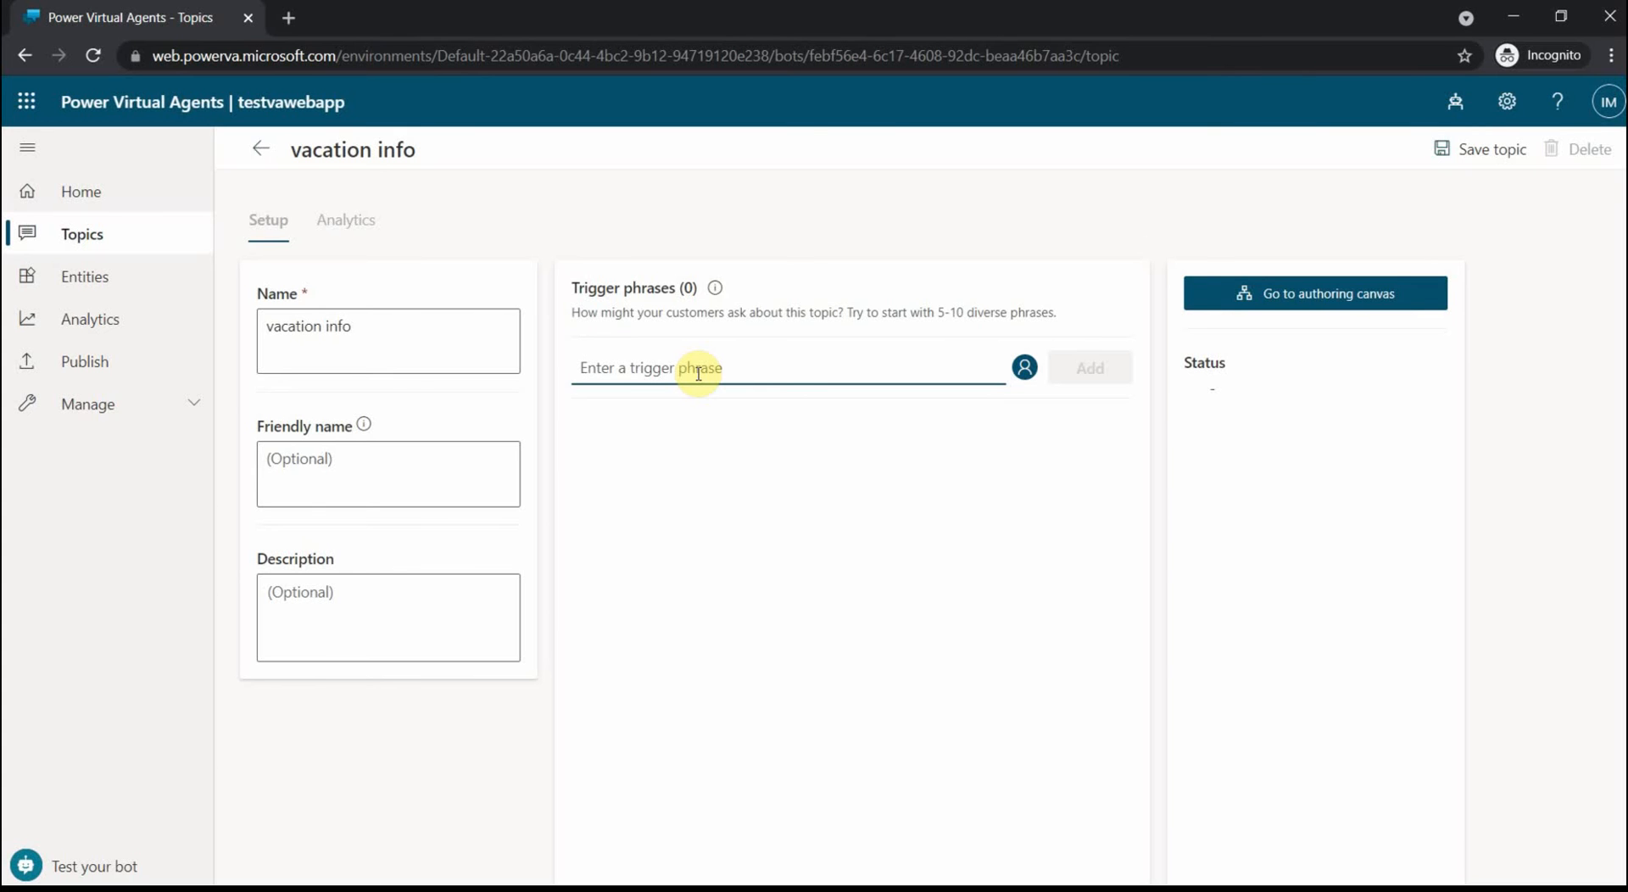
pyautogui.click(697, 370)
pyautogui.write('vacation')
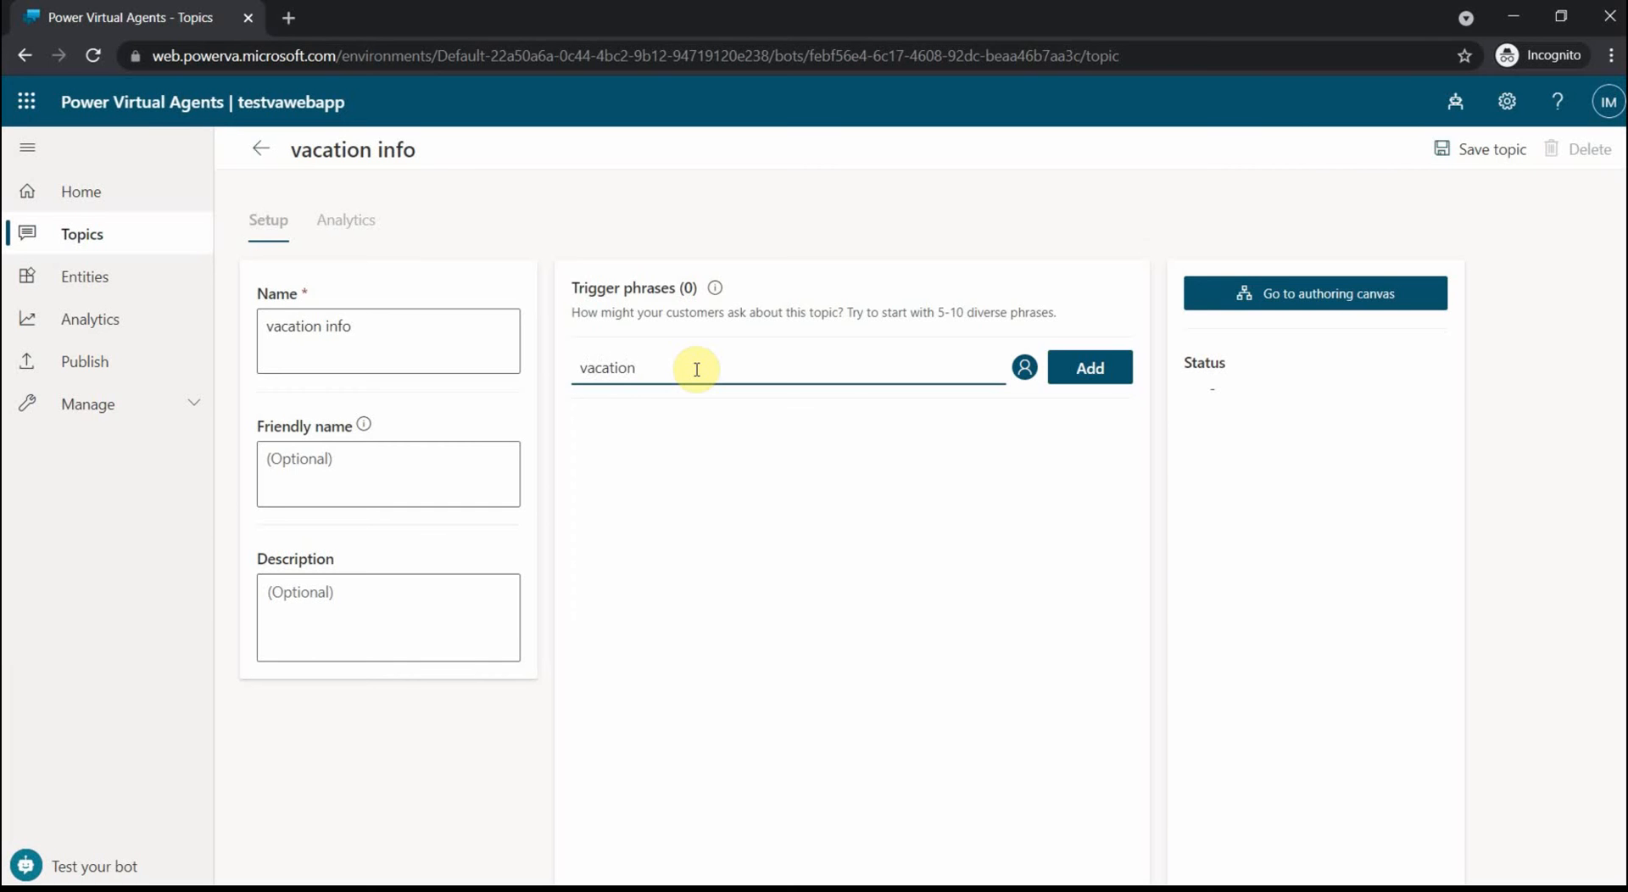
pyautogui.click(1086, 366)
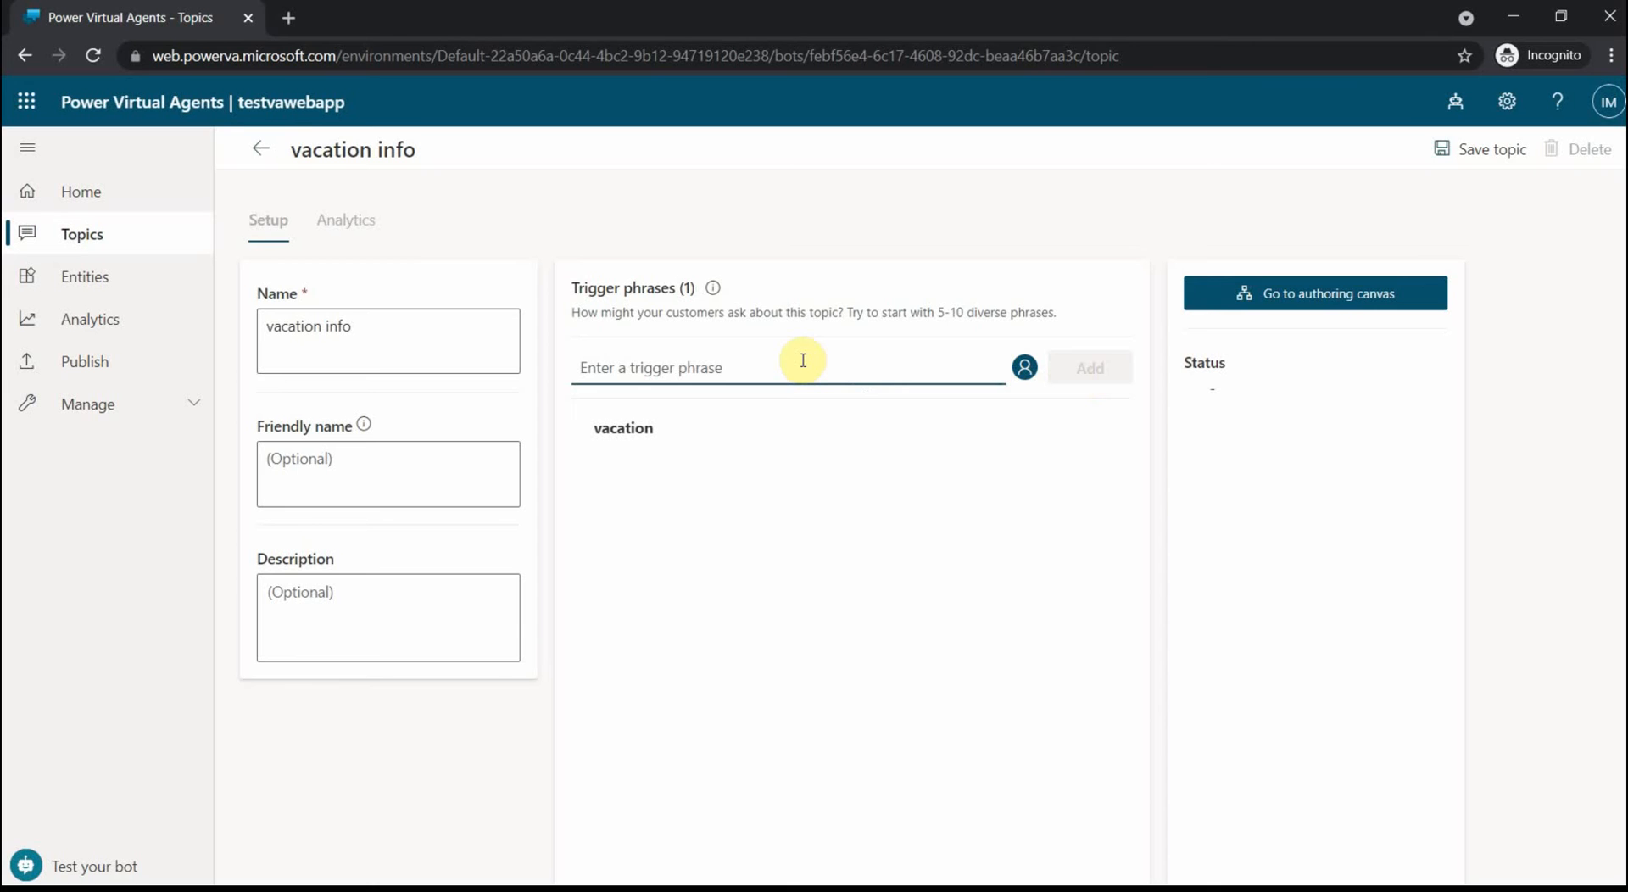
pyautogui.write('in')
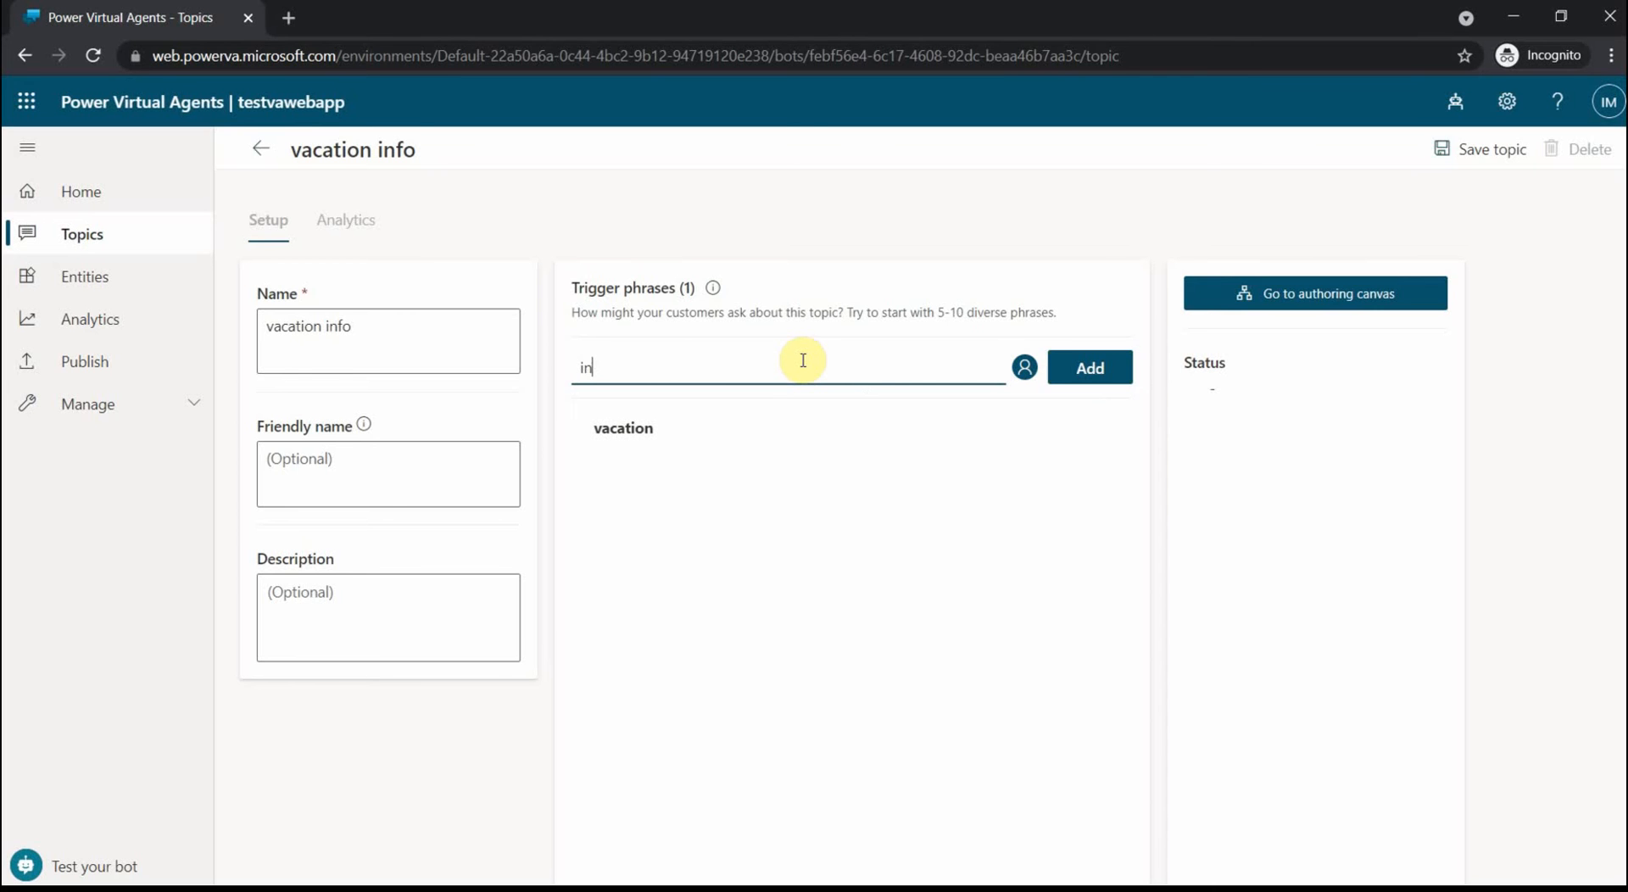
pyautogui.write('formation about holiday')
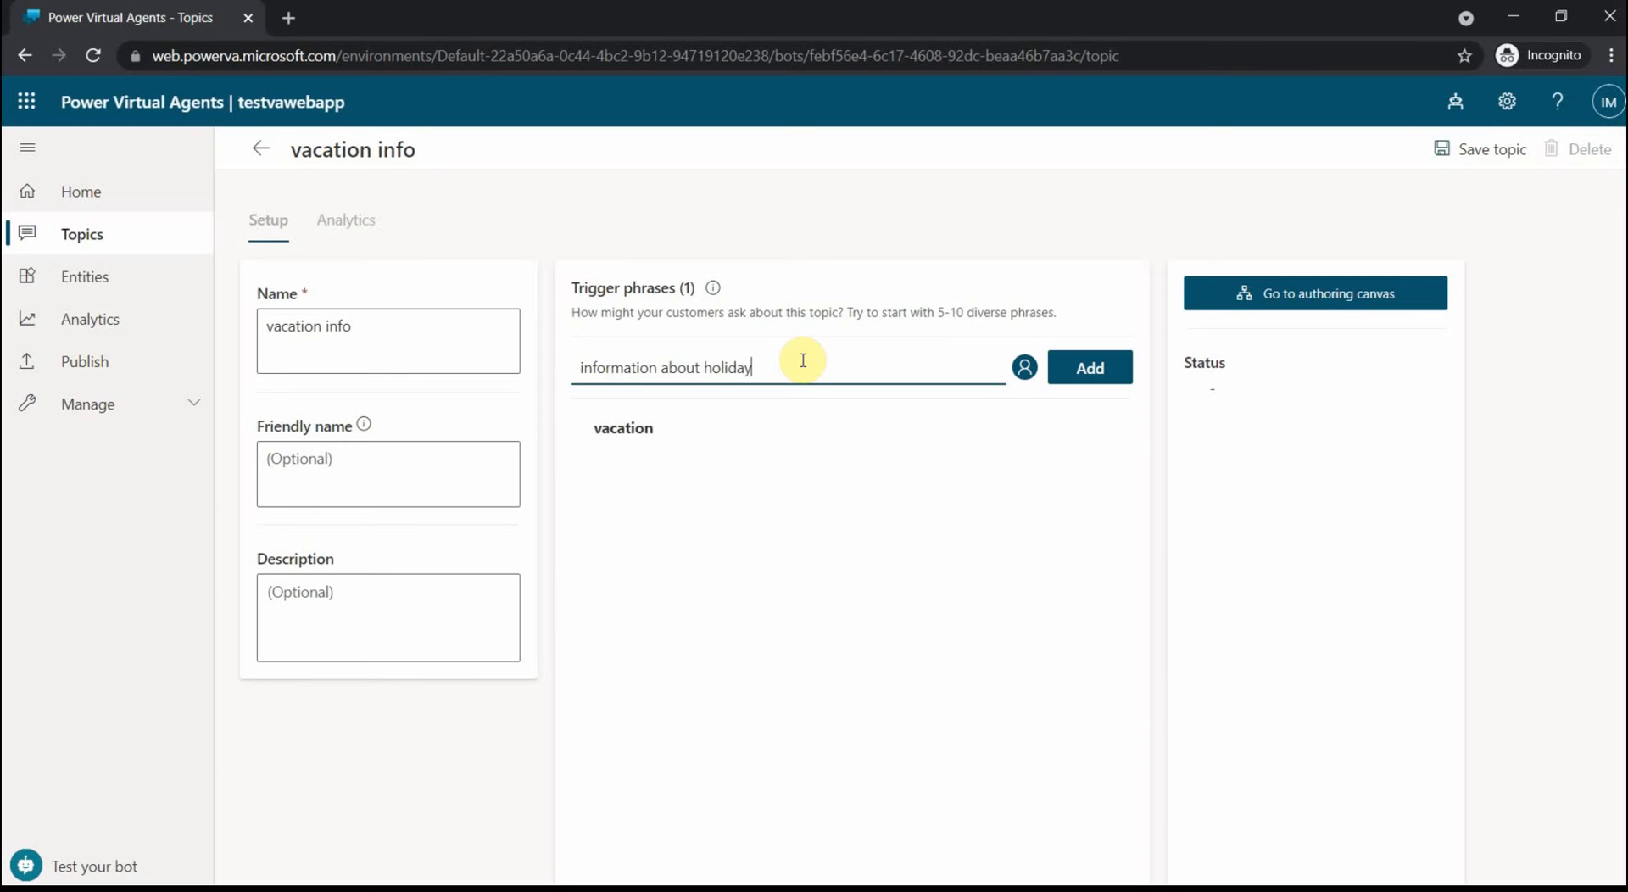
pyautogui.click(1078, 367)
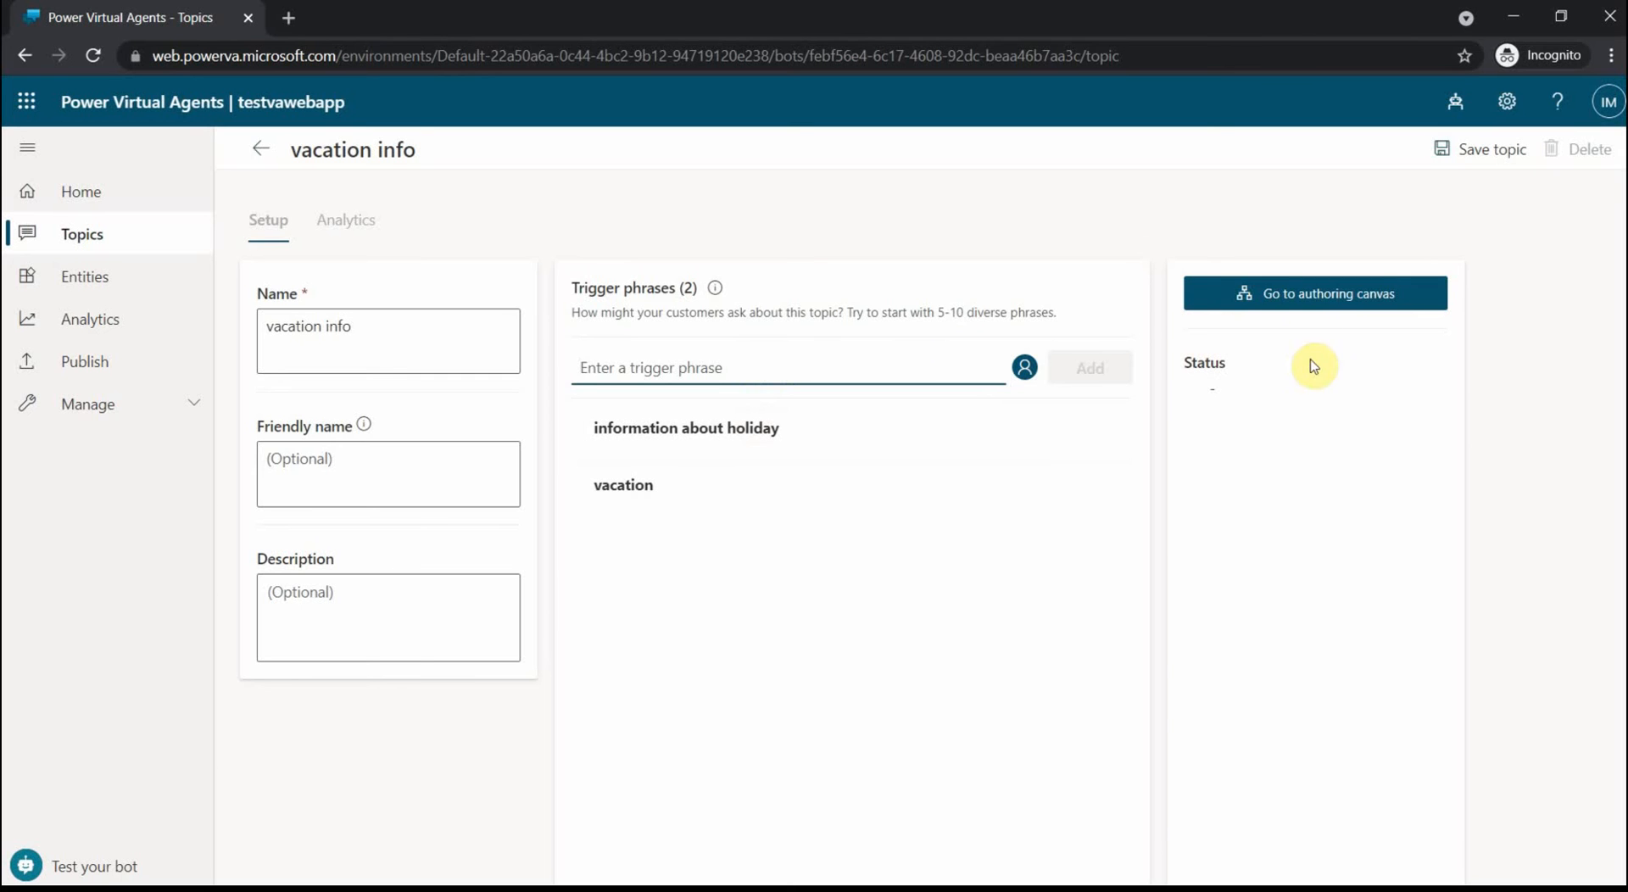
# In the authoring canvas, set the message text to "hello, I am a bot that can help you to check your team vacation plans"
pyautogui.click(1321, 300)
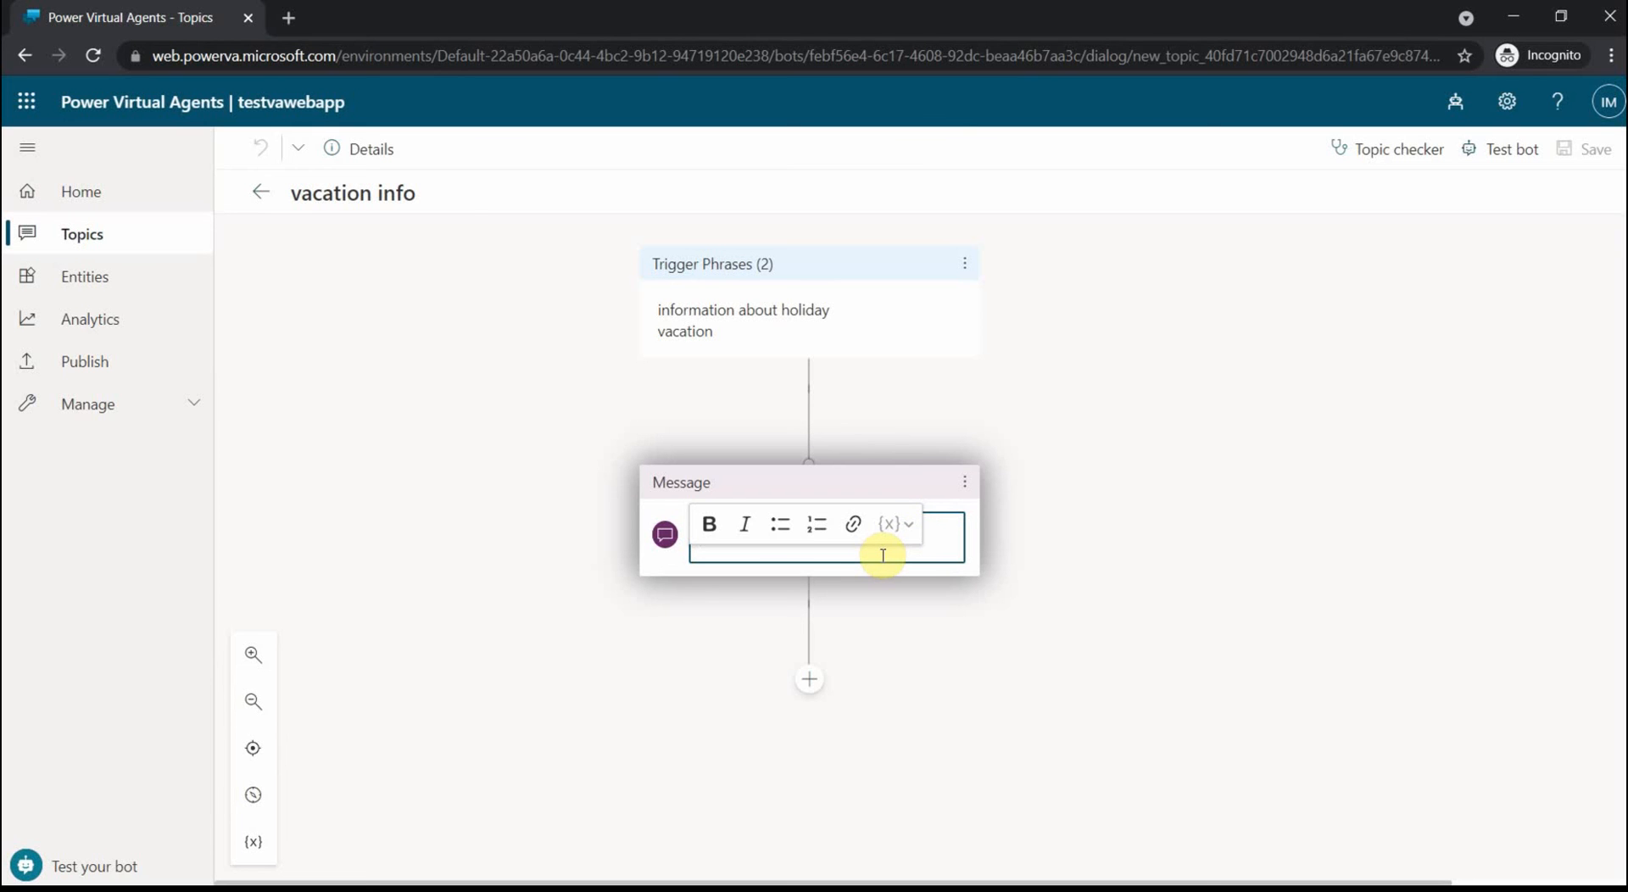
pyautogui.write('hello, I a')
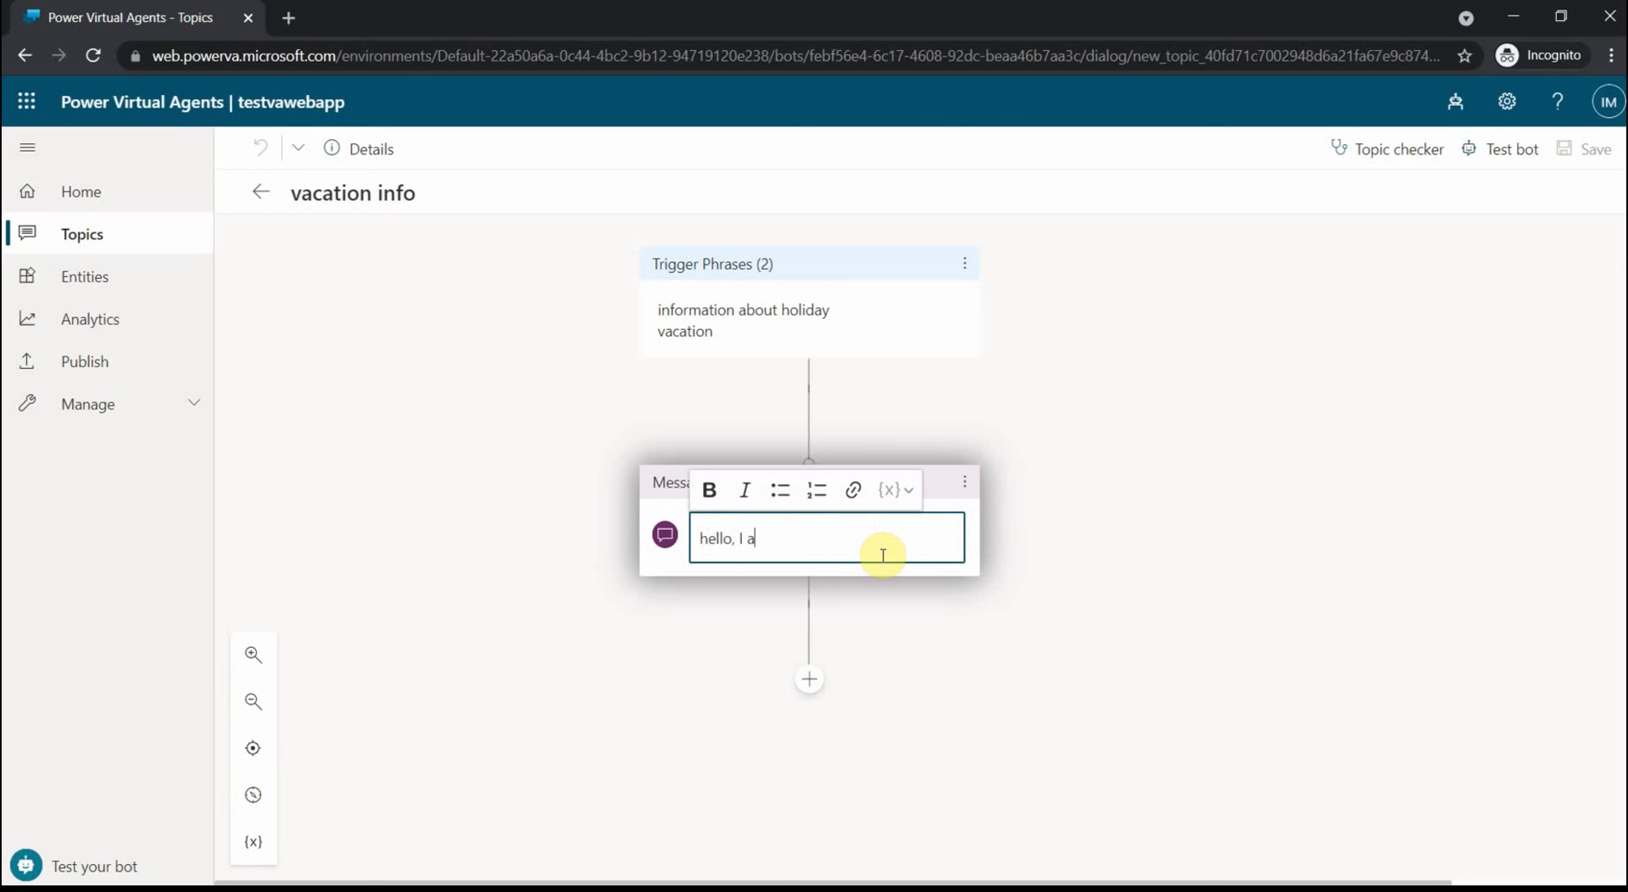
pyautogui.write('m a bot')
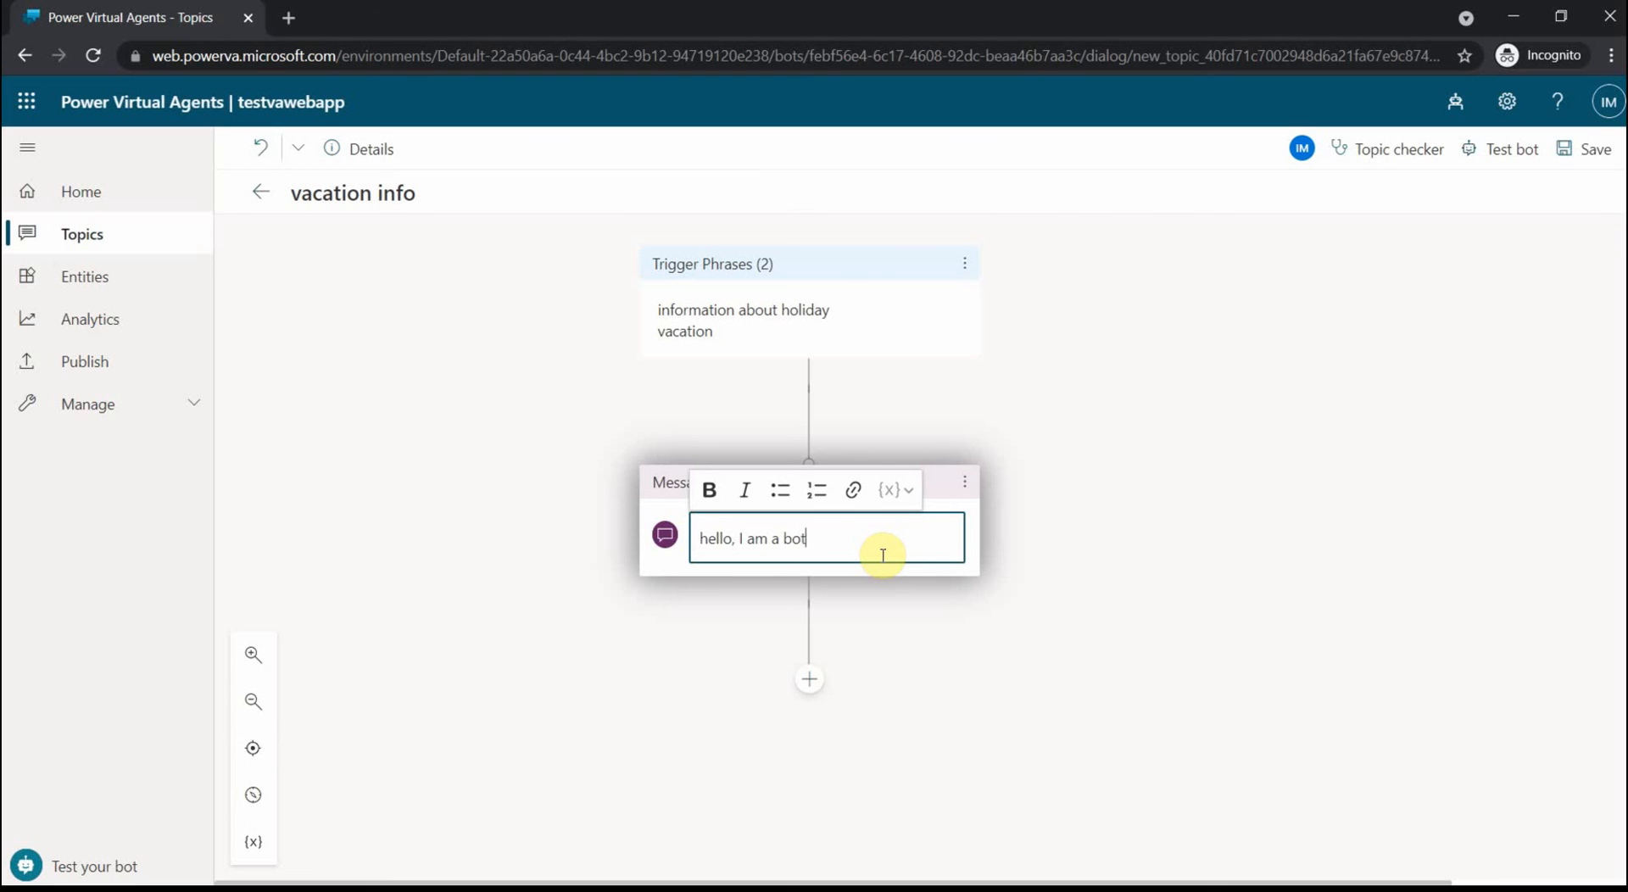
pyautogui.write(' that can help you to chekc you')
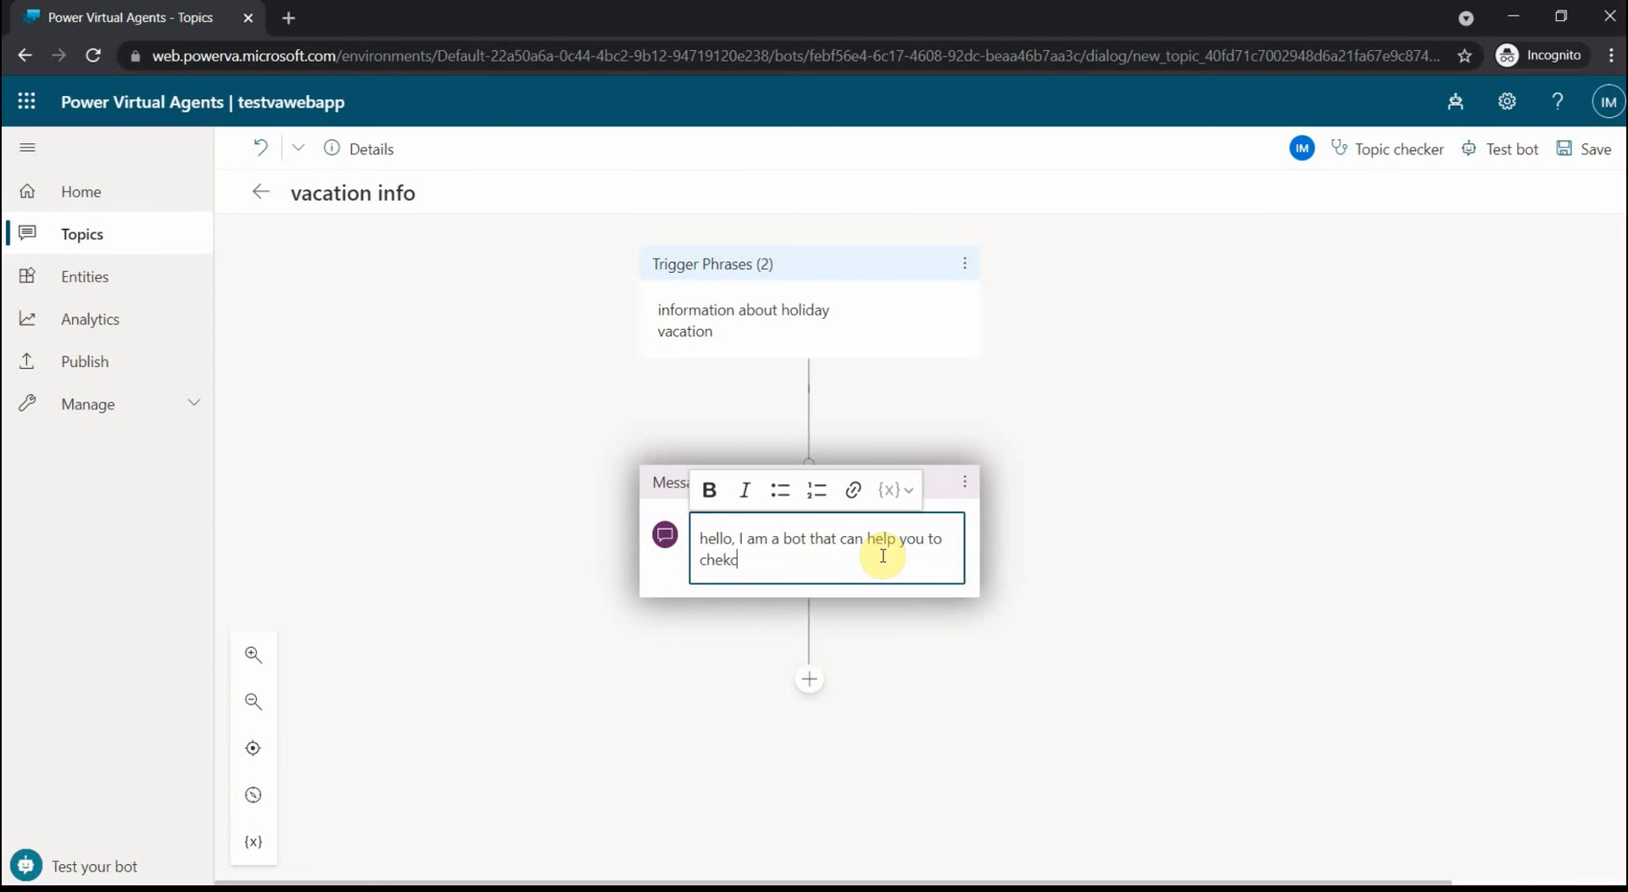
pyautogui.press('BackSpace')
pyautogui.press('BackSpace')
pyautogui.press('BackSpace')
pyautogui.press('BackSpace')
pyautogui.press('BackSpace')
pyautogui.press('BackSpace')
pyautogui.write('ck your team va')
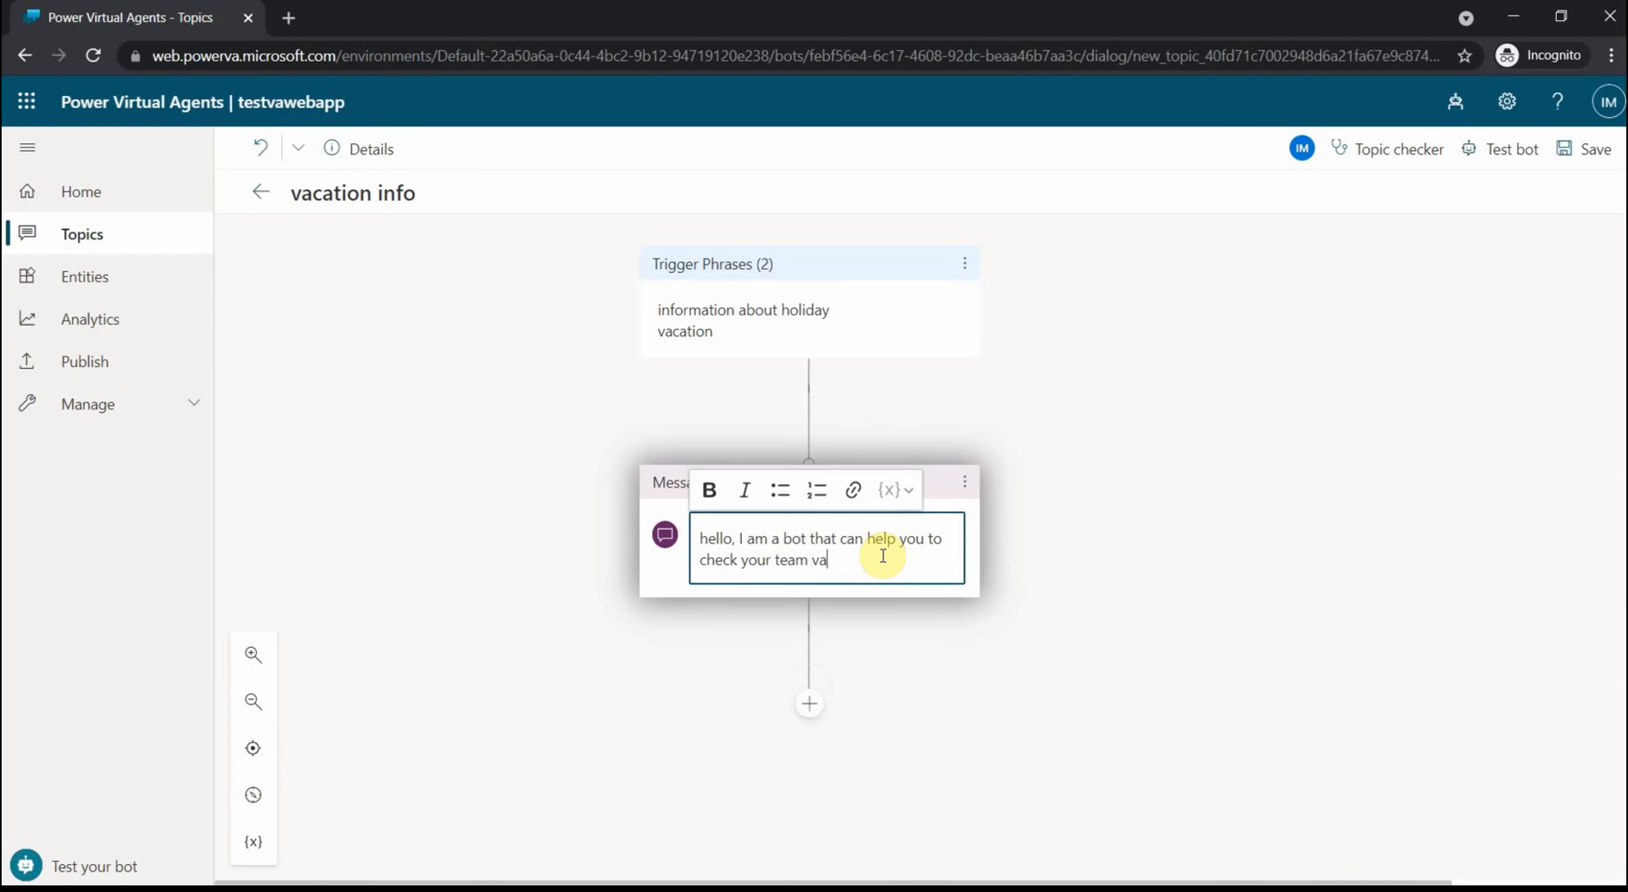
pyautogui.write('cation plans')
pyautogui.click(1053, 602)
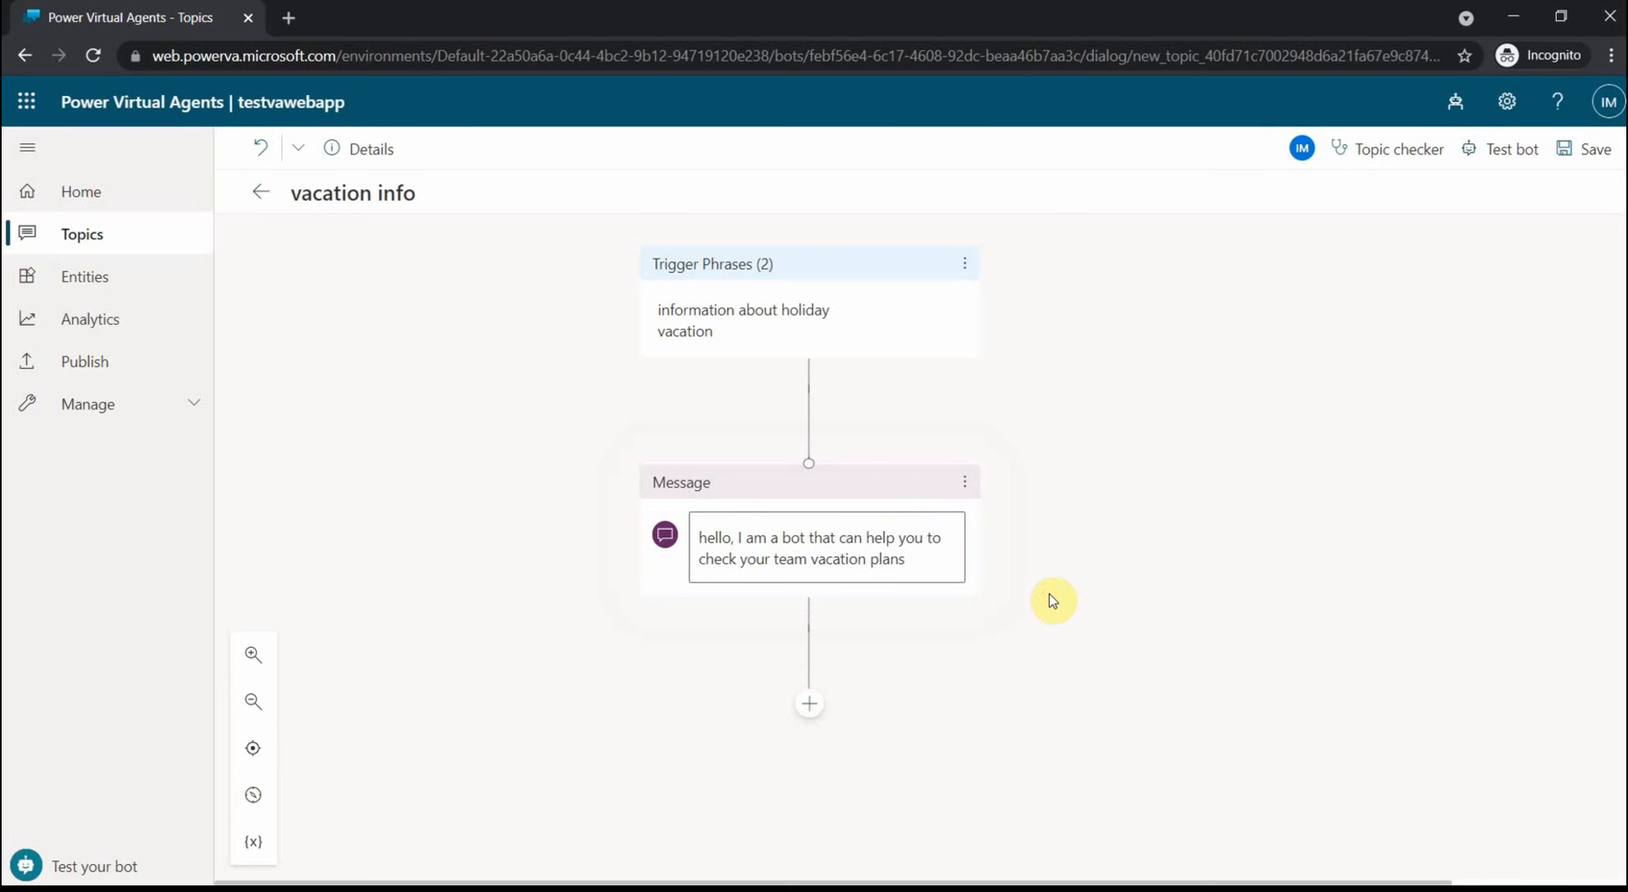
# Add a question below the message asking "Whose vacation plan you need to view?", keeping Multiple choice options as the information to identify
pyautogui.click(810, 704)
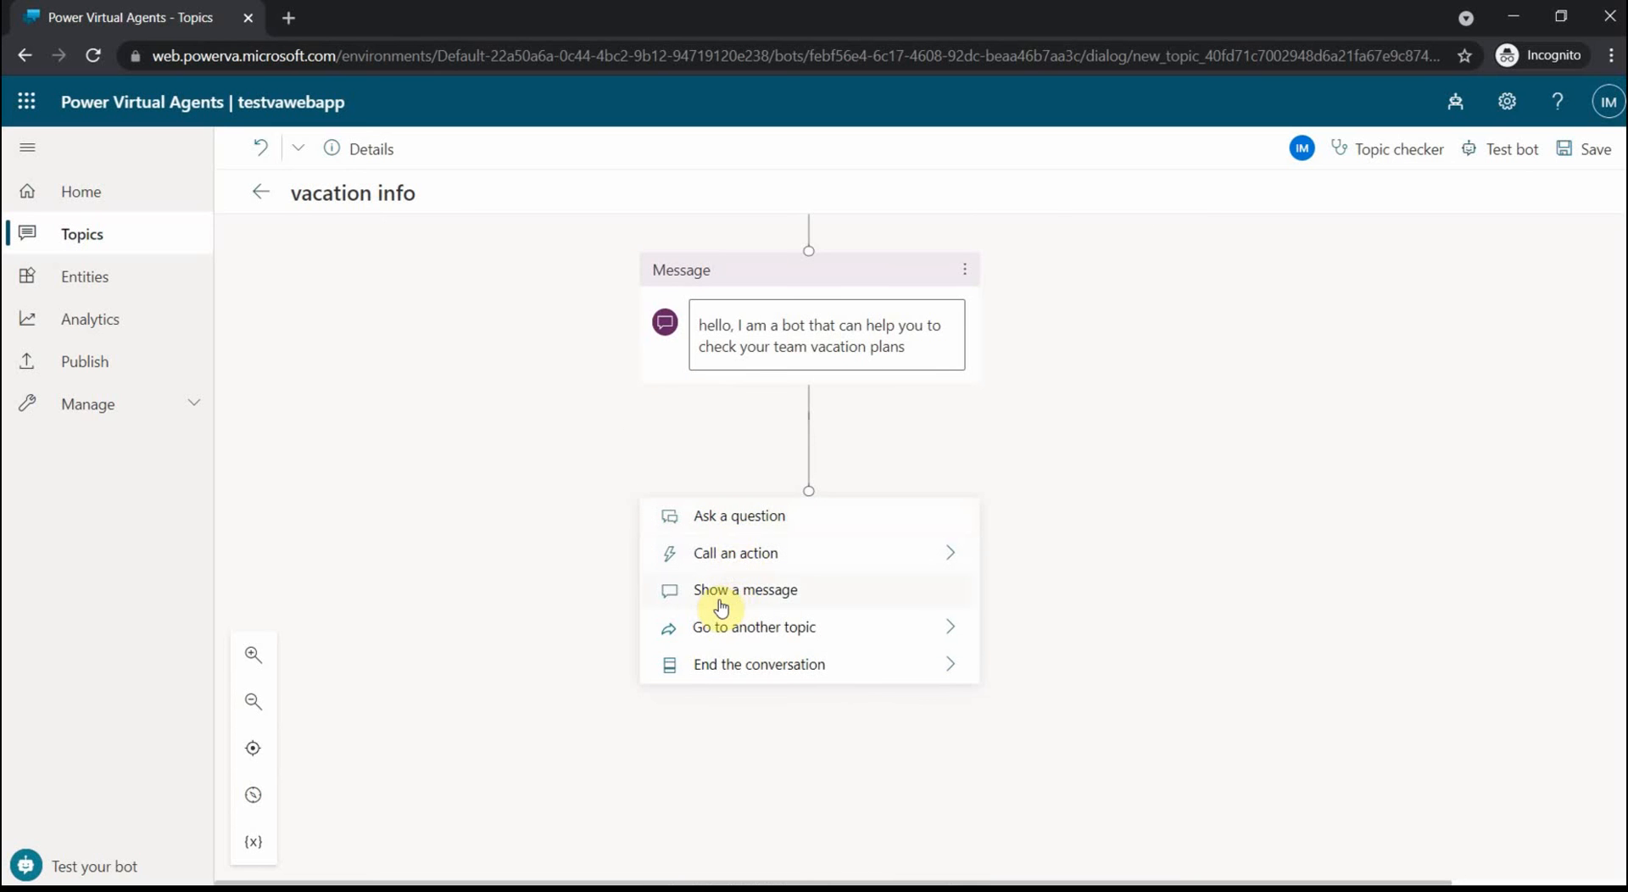
pyautogui.click(745, 523)
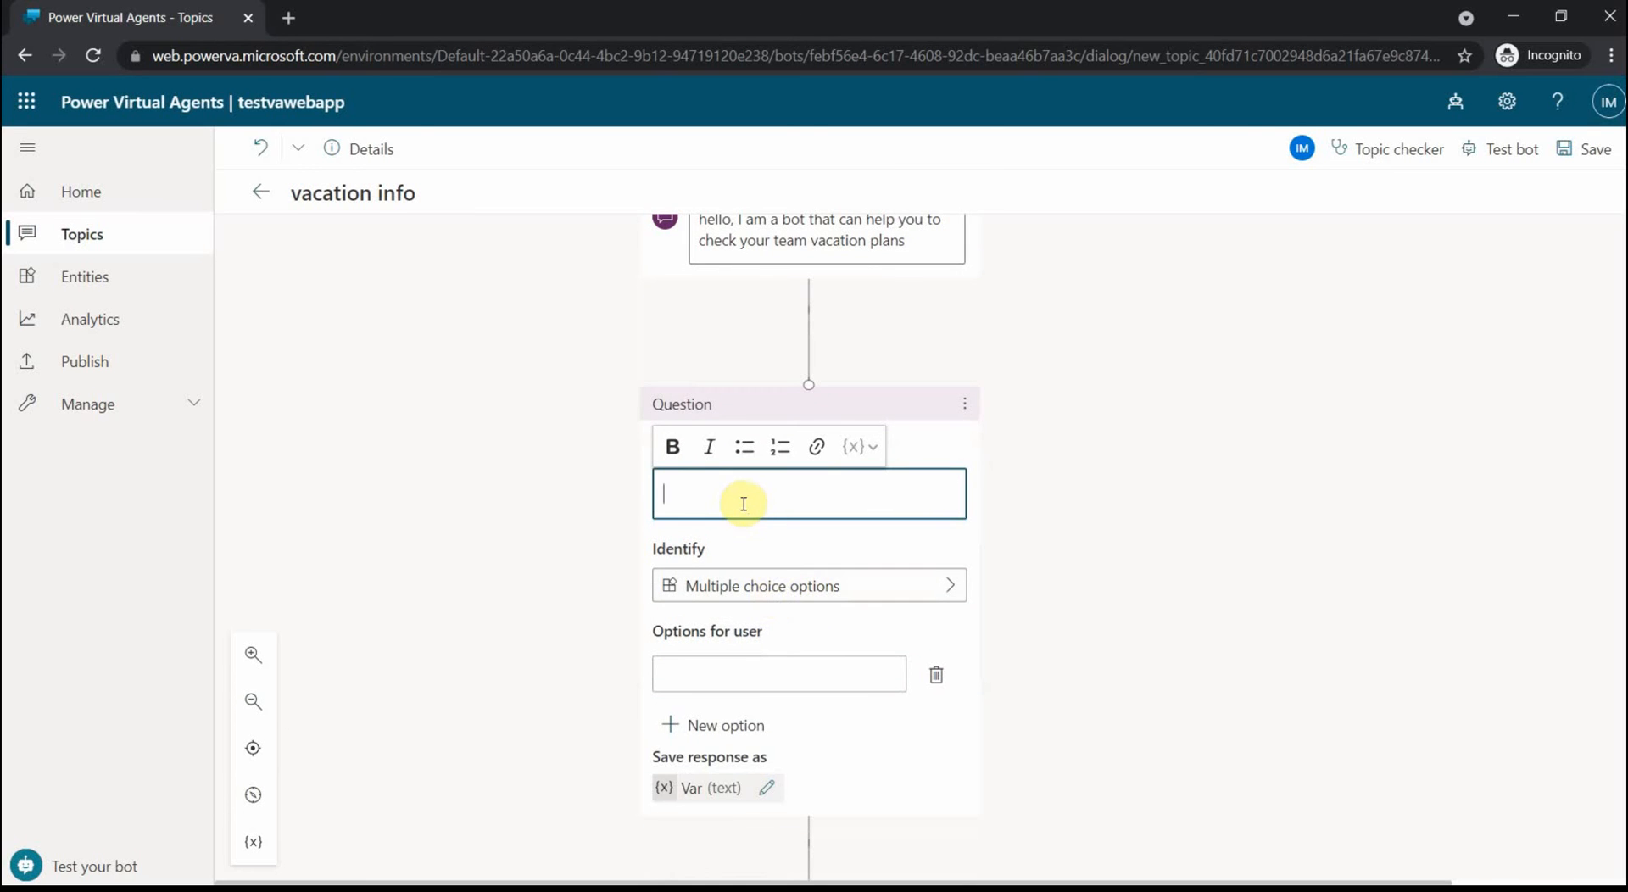
pyautogui.write('Wh')
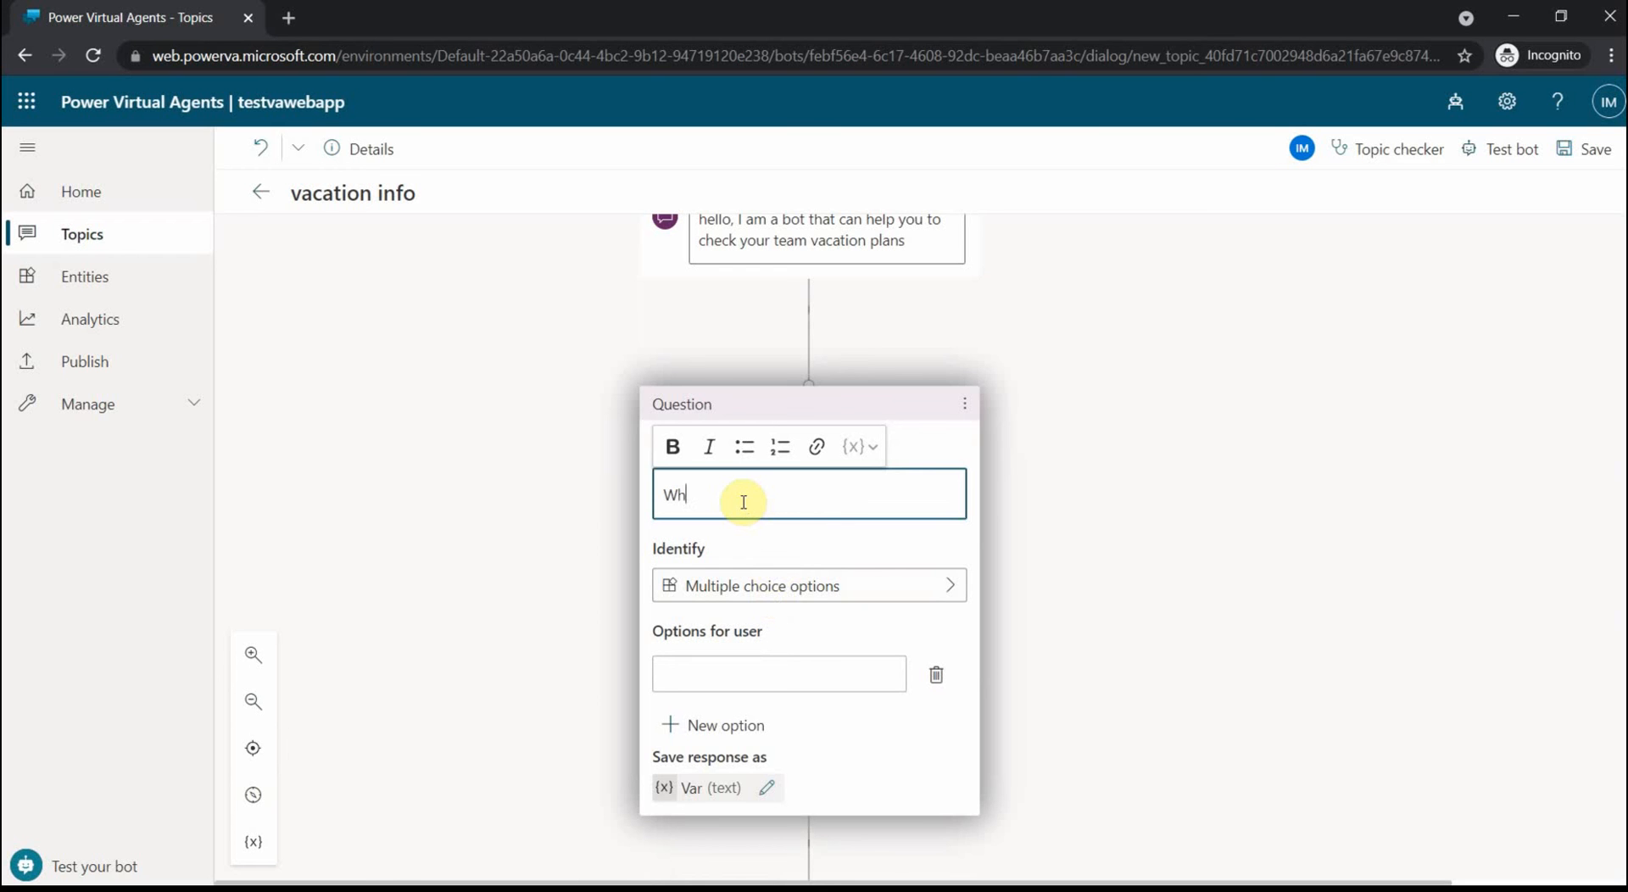
pyautogui.write('ose vacation plan you need to view?')
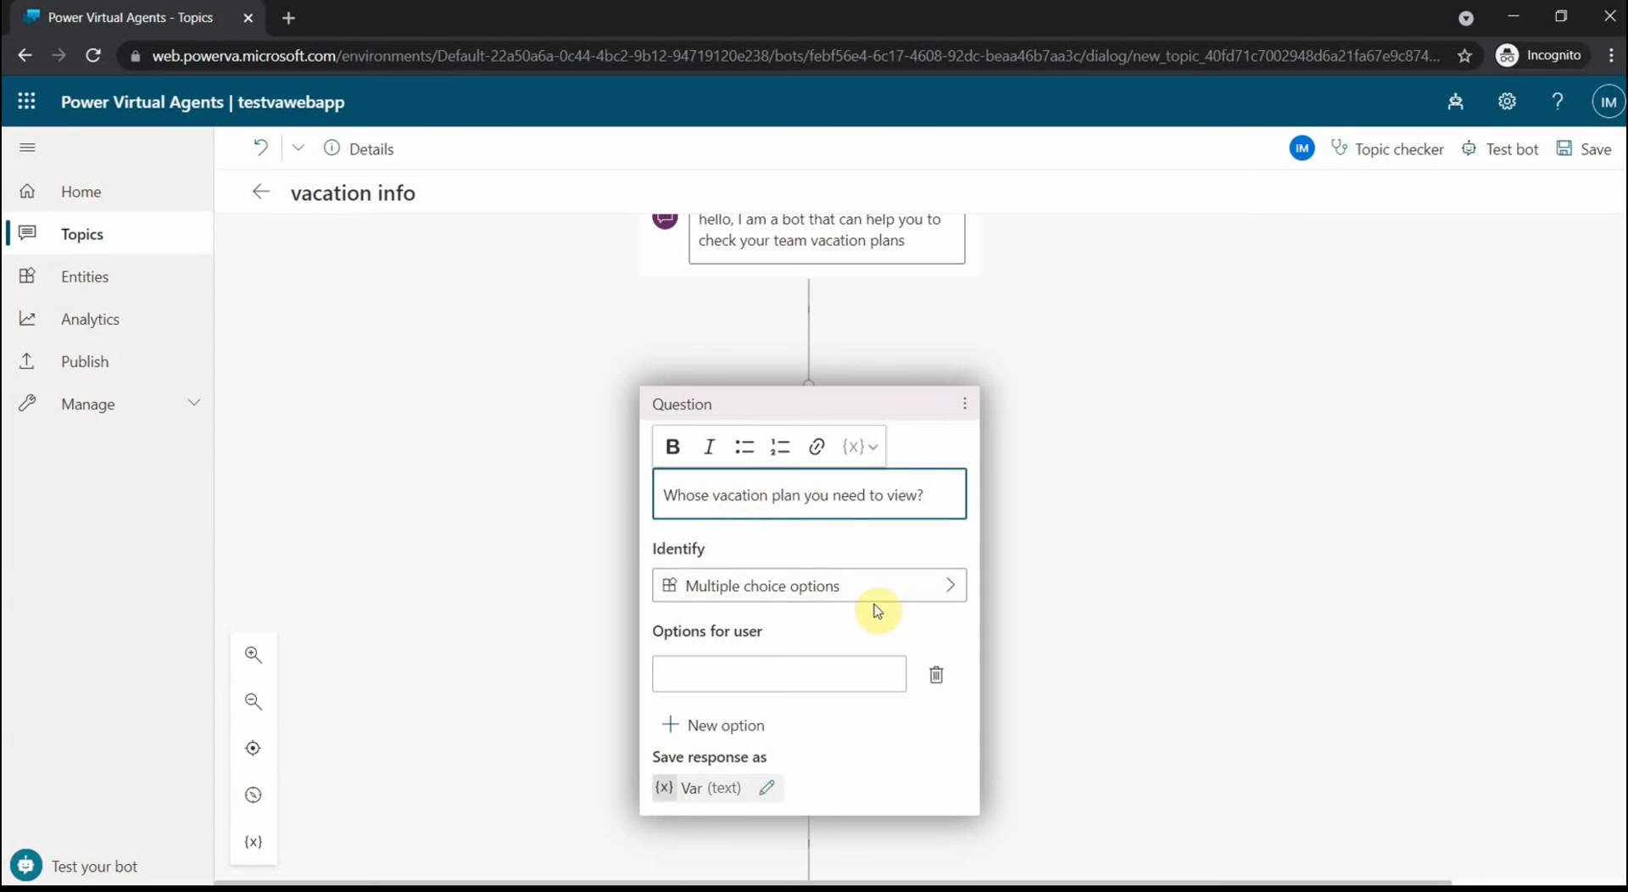
pyautogui.click(902, 591)
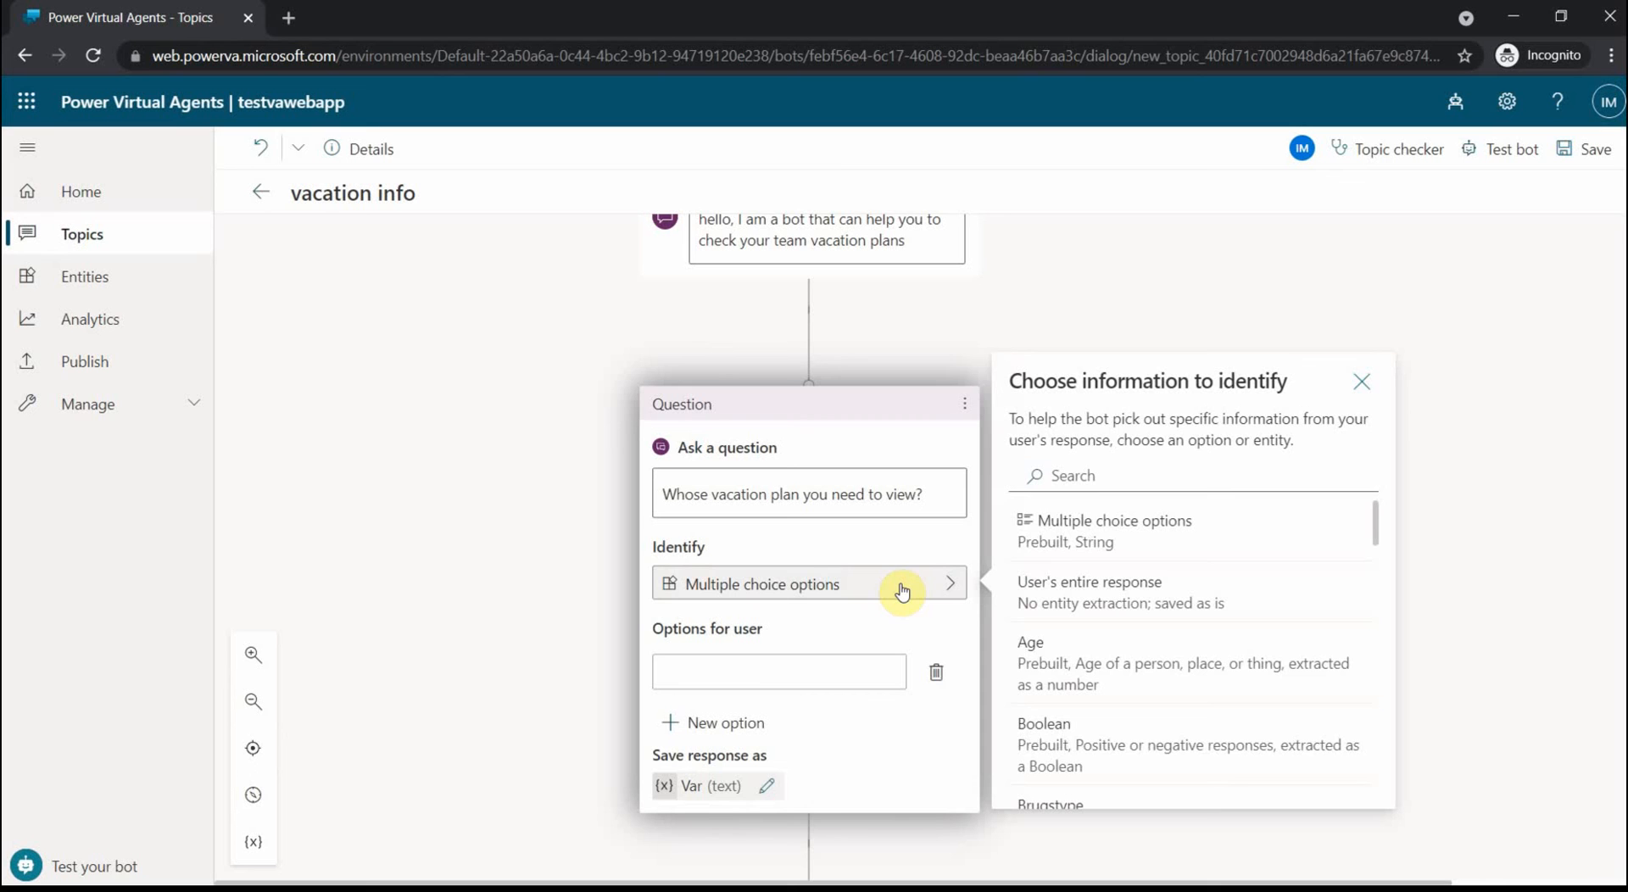
pyautogui.click(480, 564)
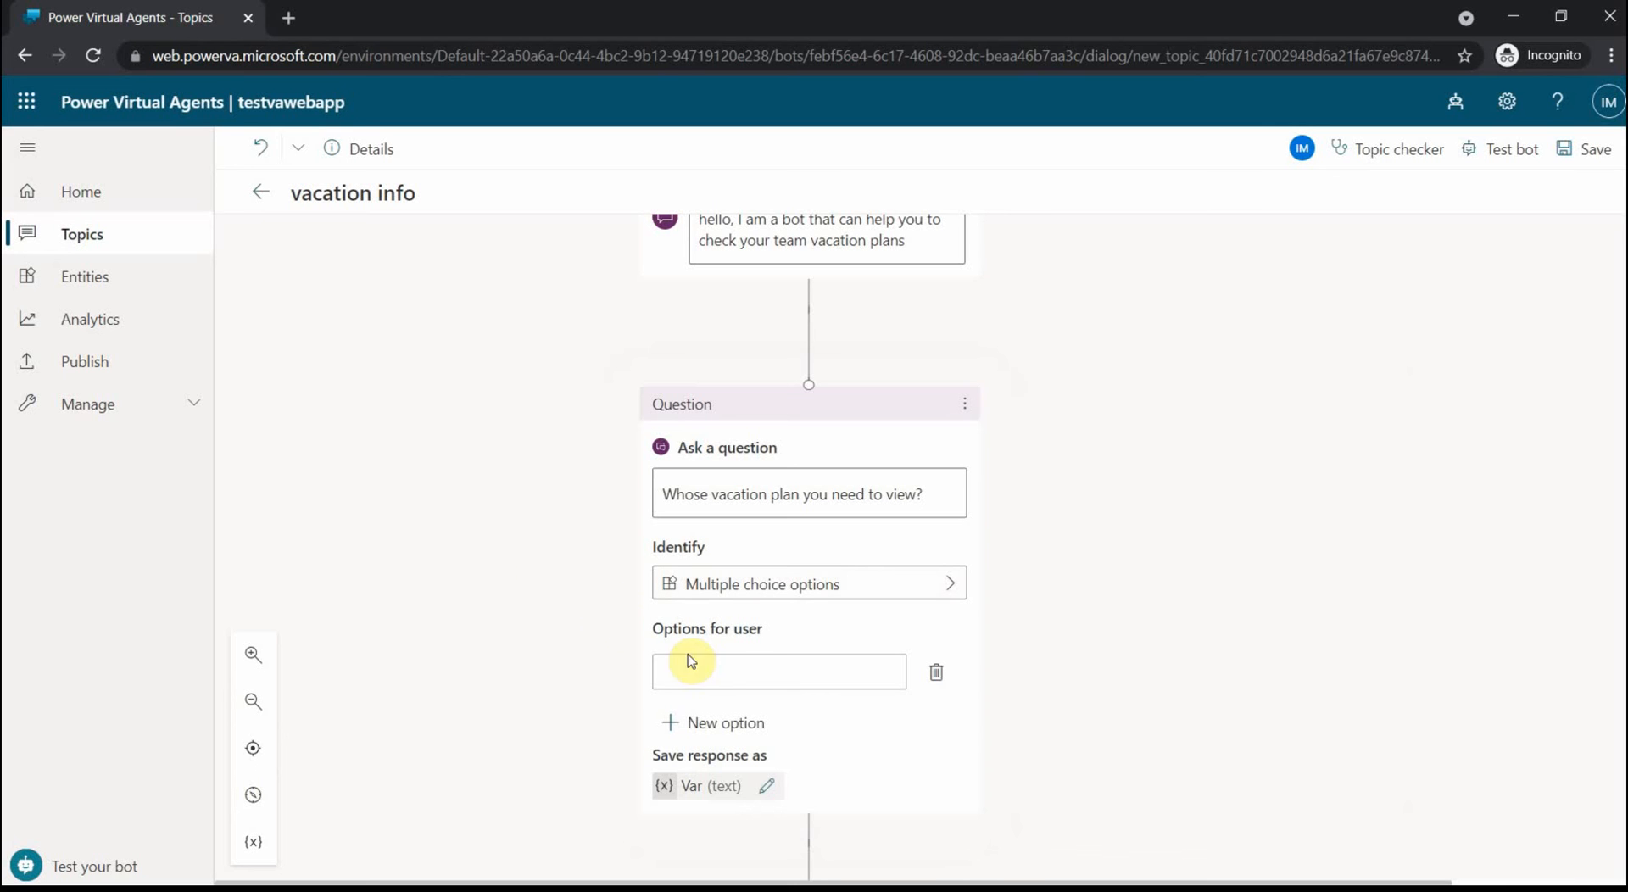
# Enter two team members' first names as the question's options for the user
pyautogui.click(742, 679)
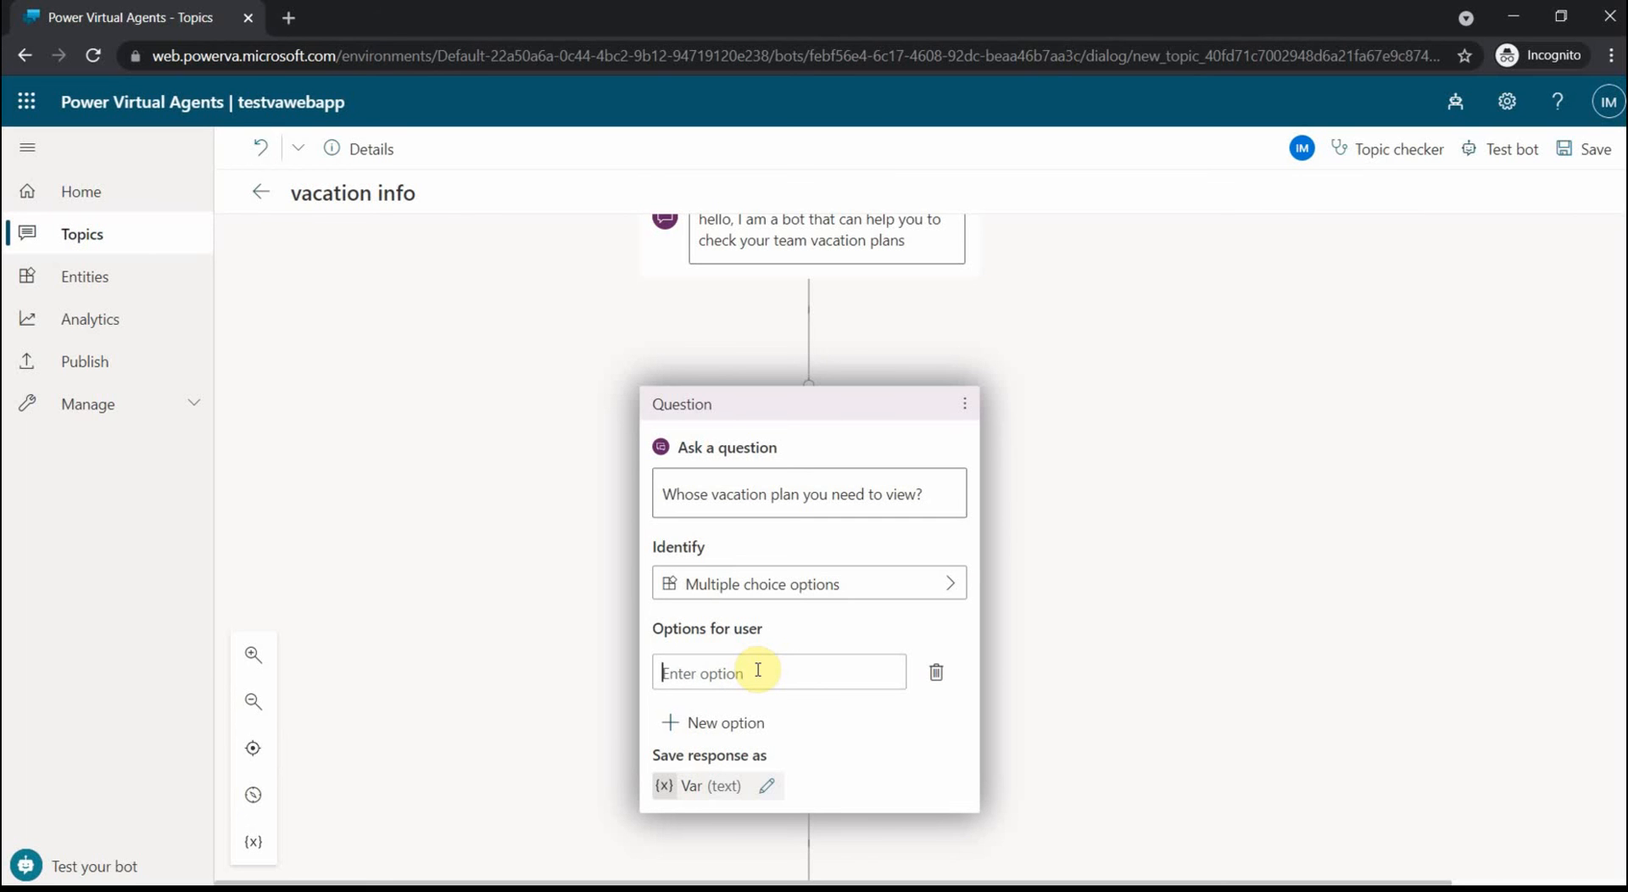
pyautogui.write('Rick')
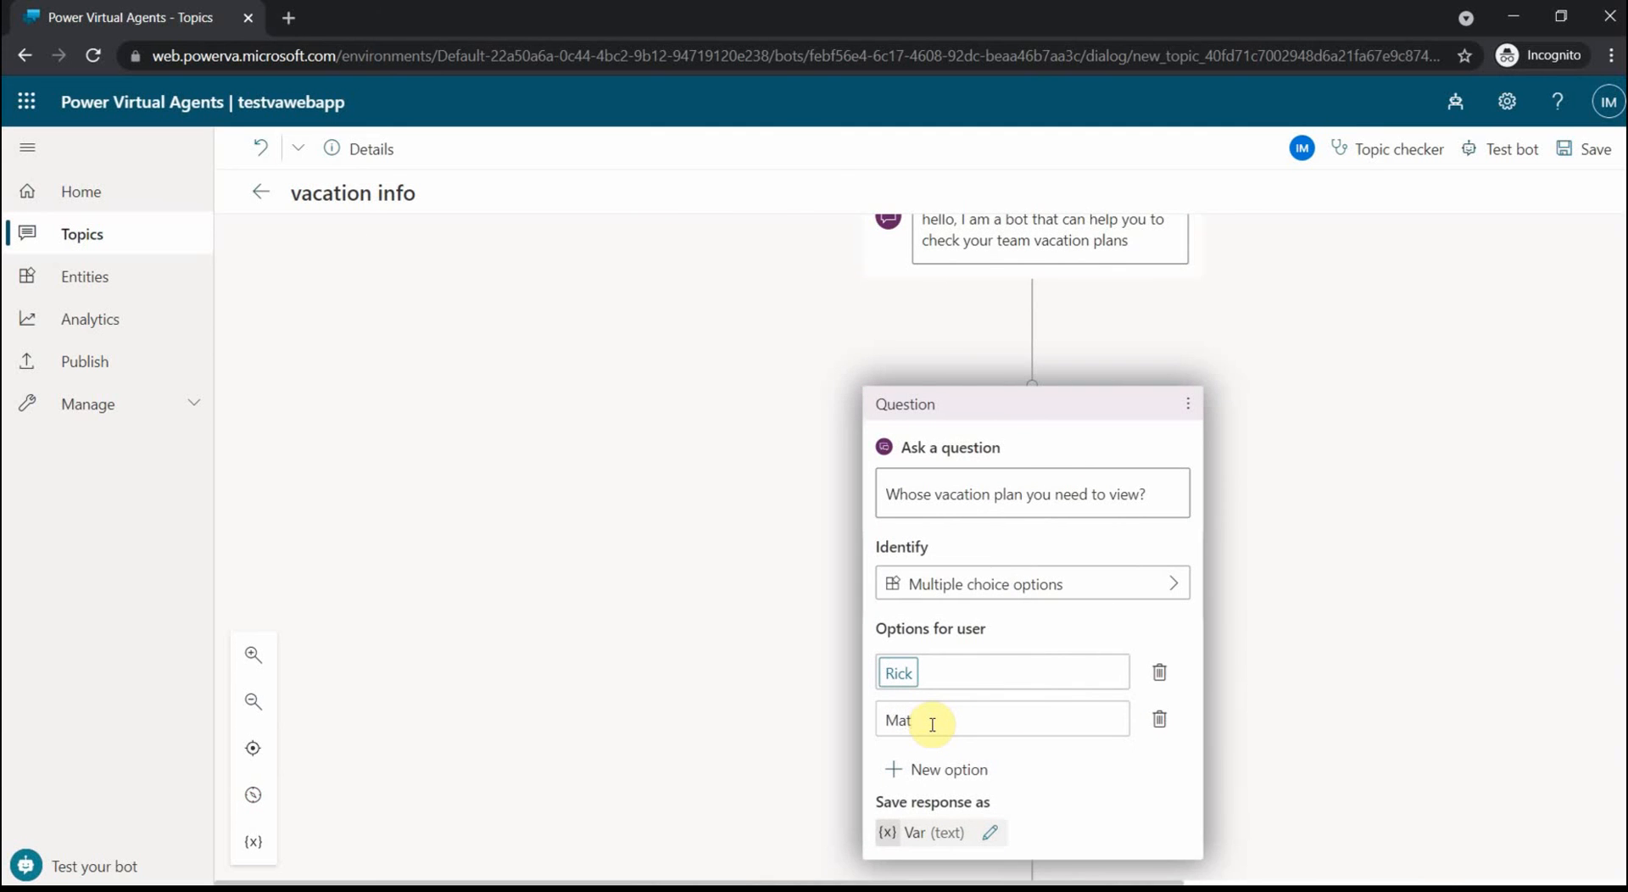
pyautogui.click(1401, 683)
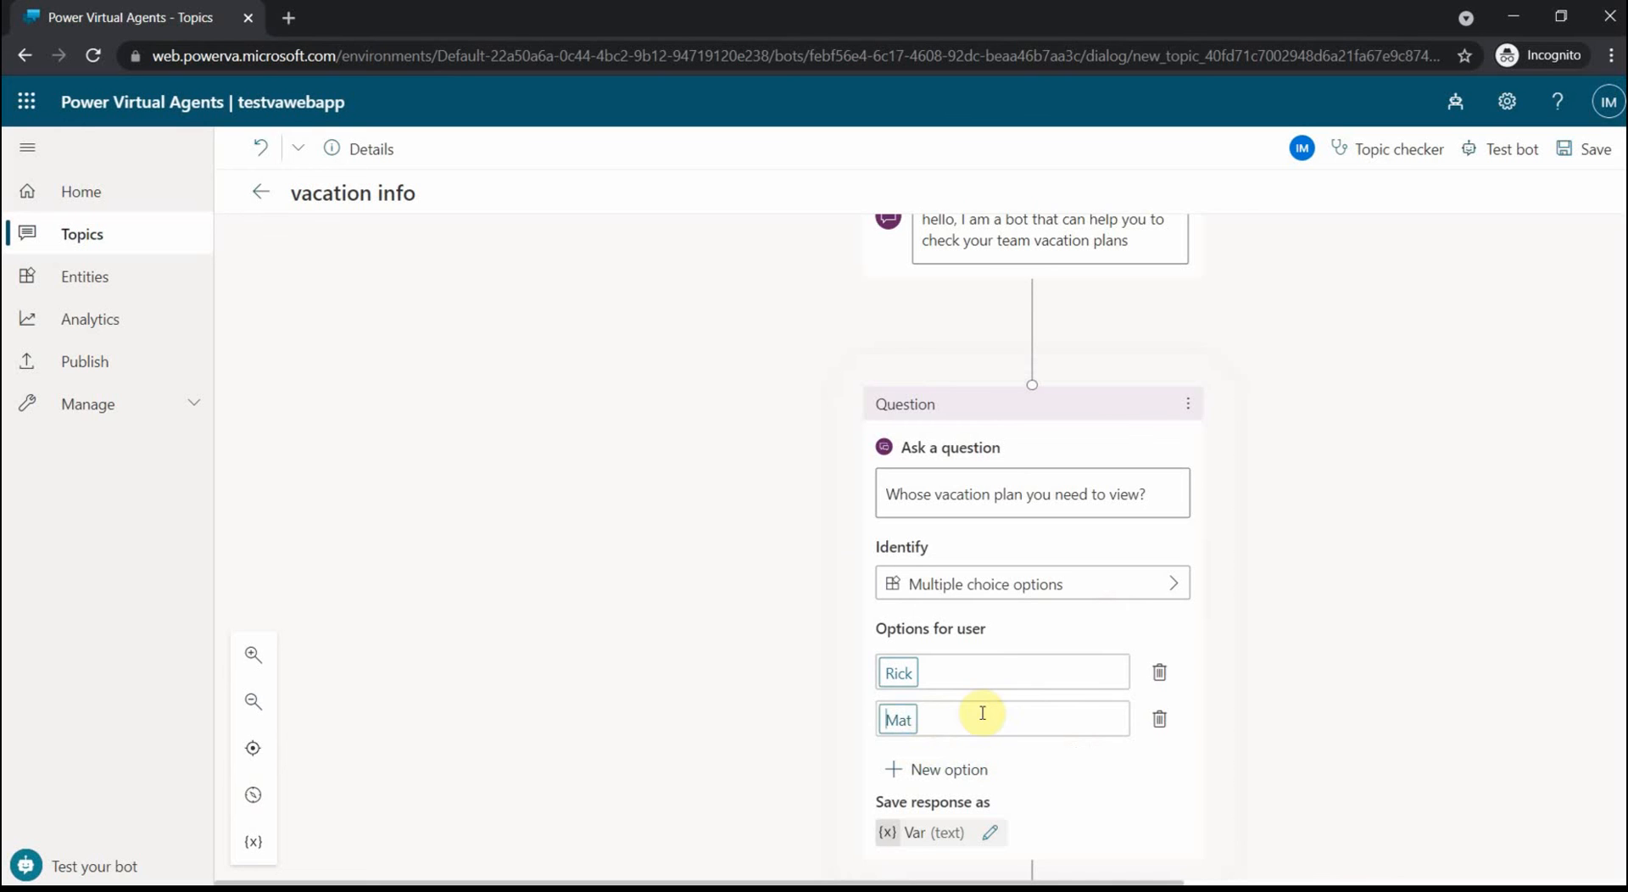
pyautogui.click(910, 718)
pyautogui.write('t')
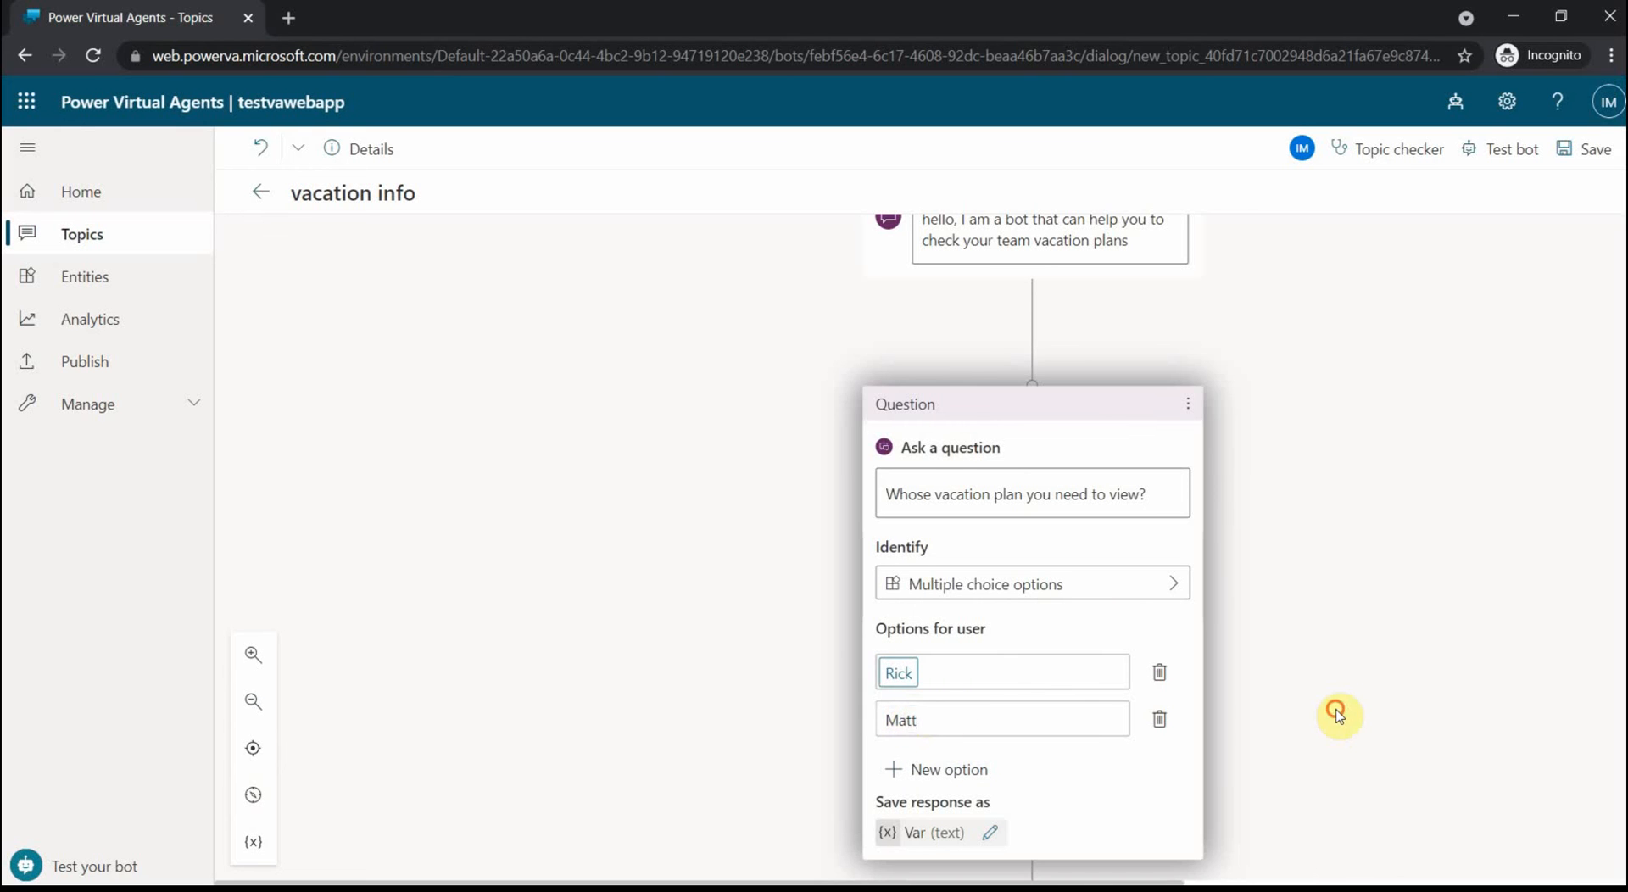
pyautogui.click(1338, 714)
# Below the first team member's condition, add a message stating that this person's vacation is from Jan 1 till Jan 5
pyautogui.scroll(-1, 1340, 715)
pyautogui.scroll(-1, 1103, 660)
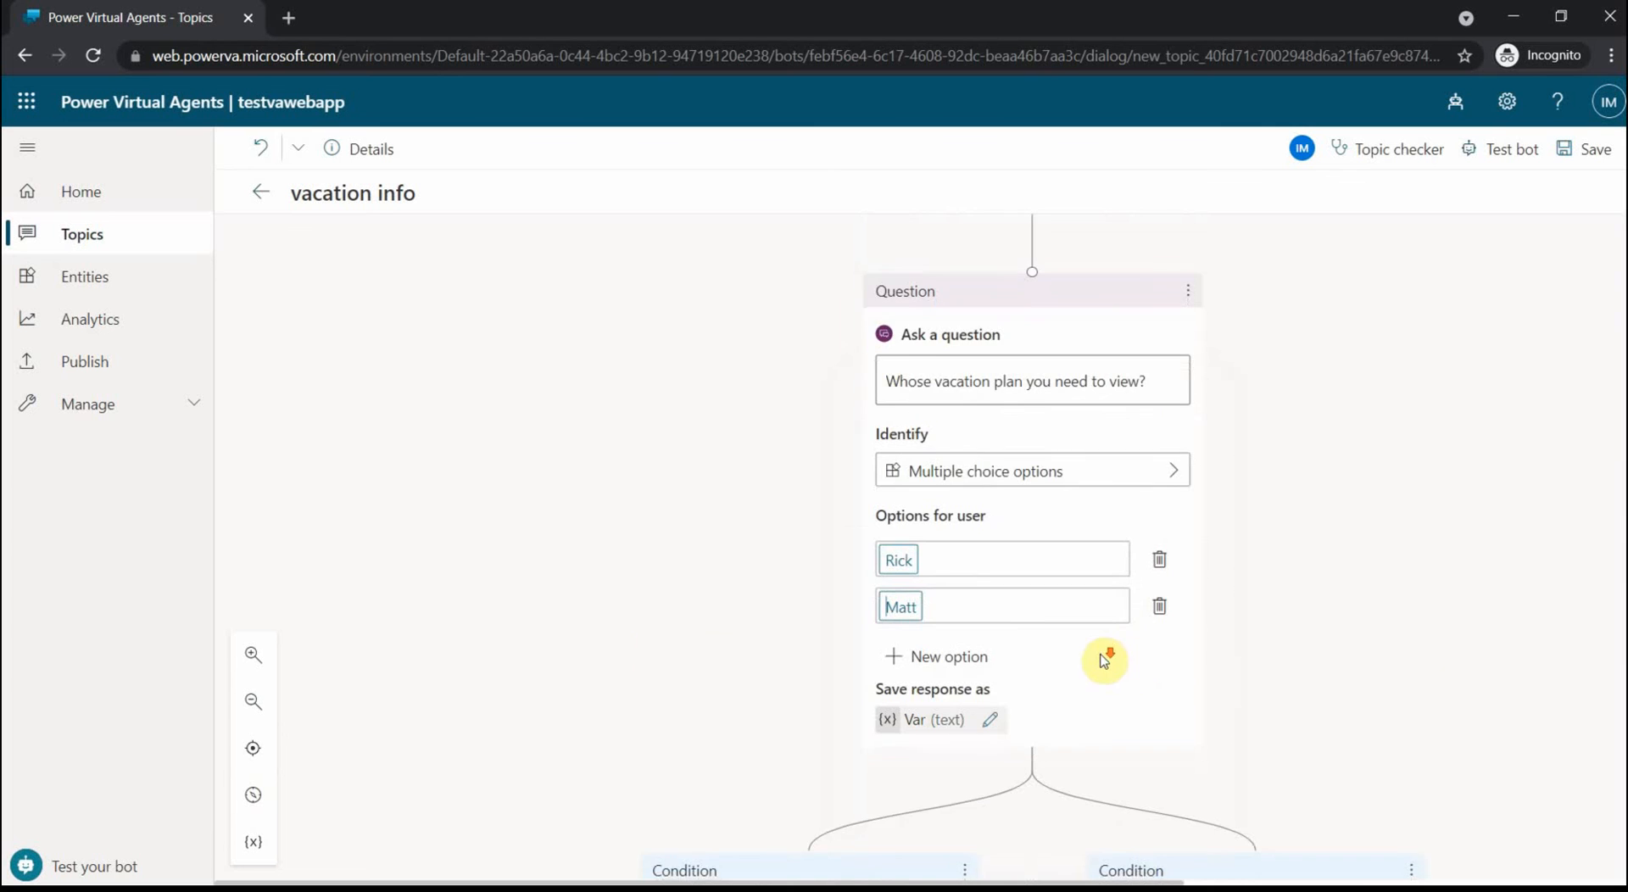
pyautogui.scroll(-3, 1103, 661)
pyautogui.scroll(3, 865, 449)
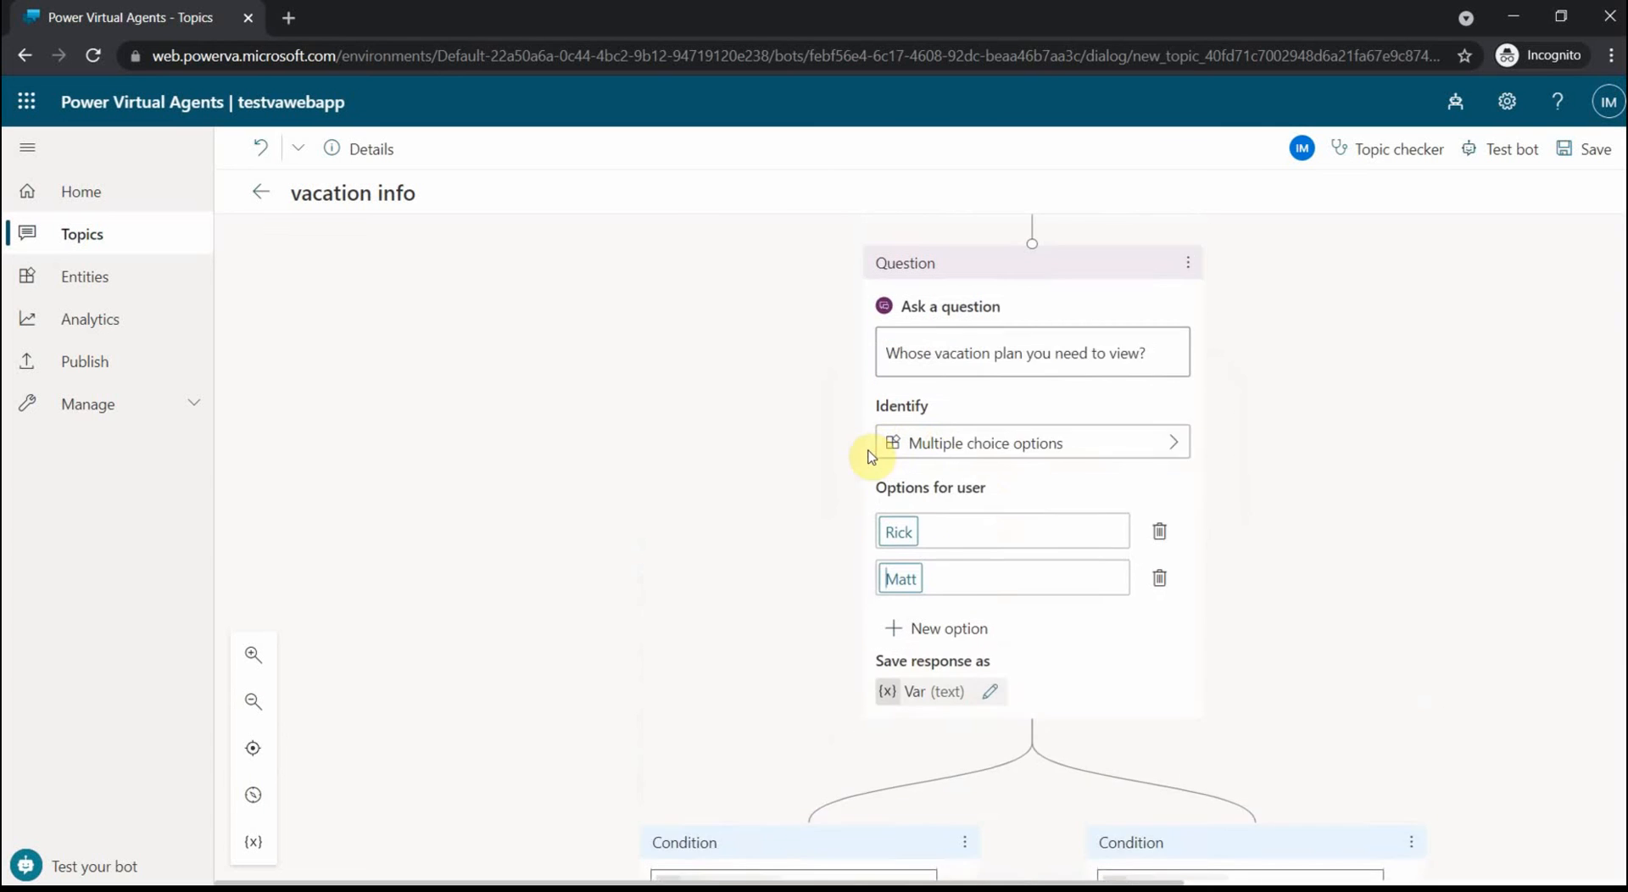
pyautogui.scroll(1, 872, 458)
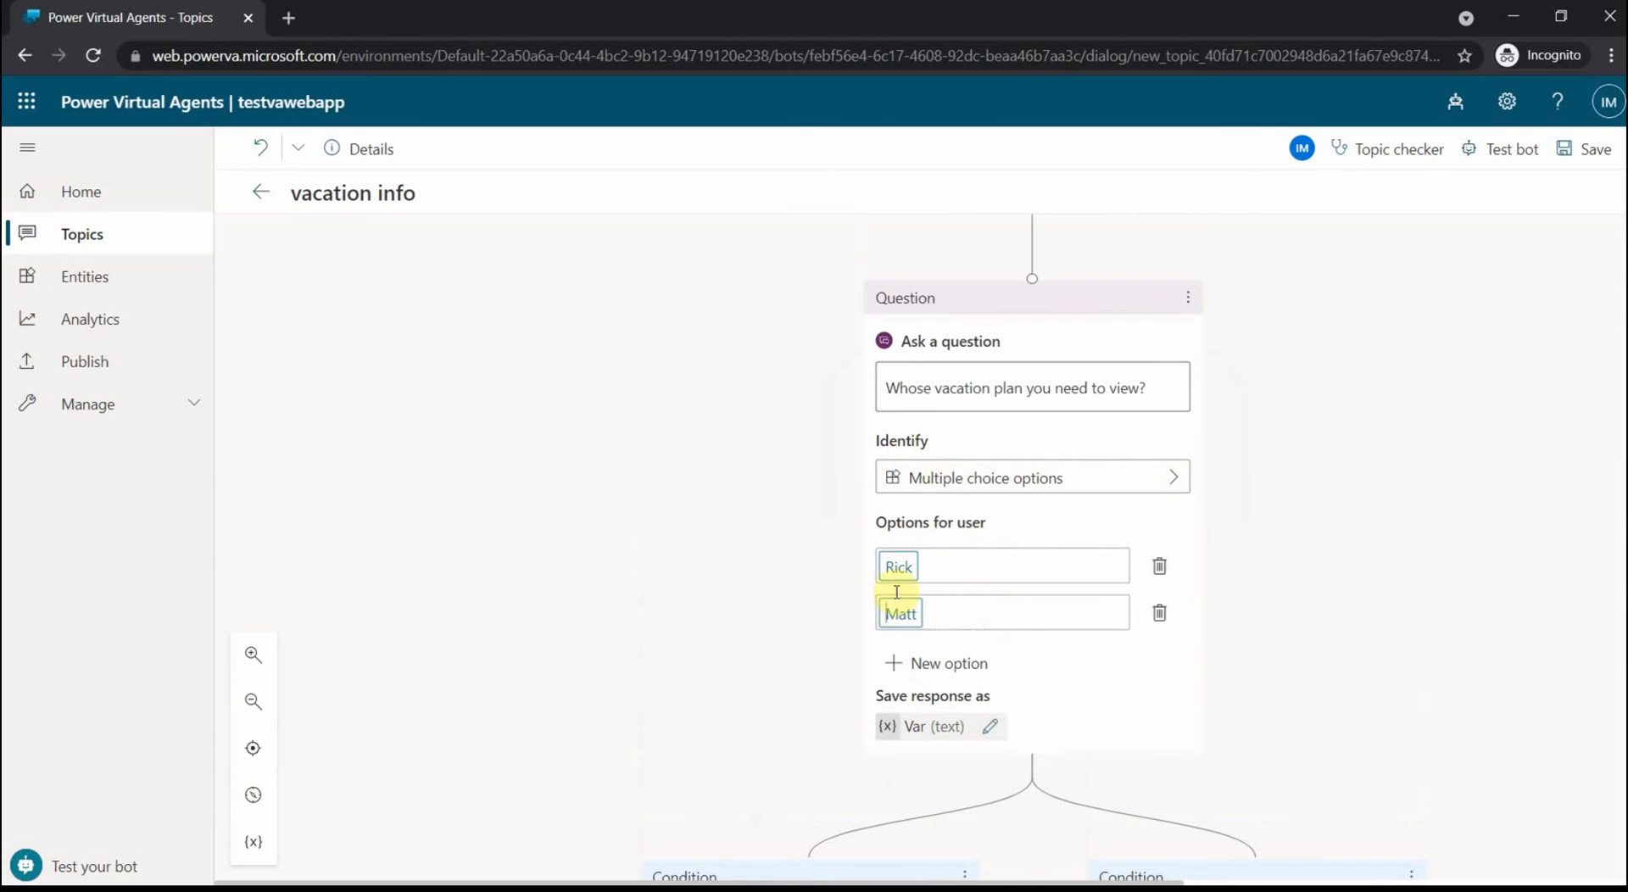
pyautogui.scroll(-4, 814, 593)
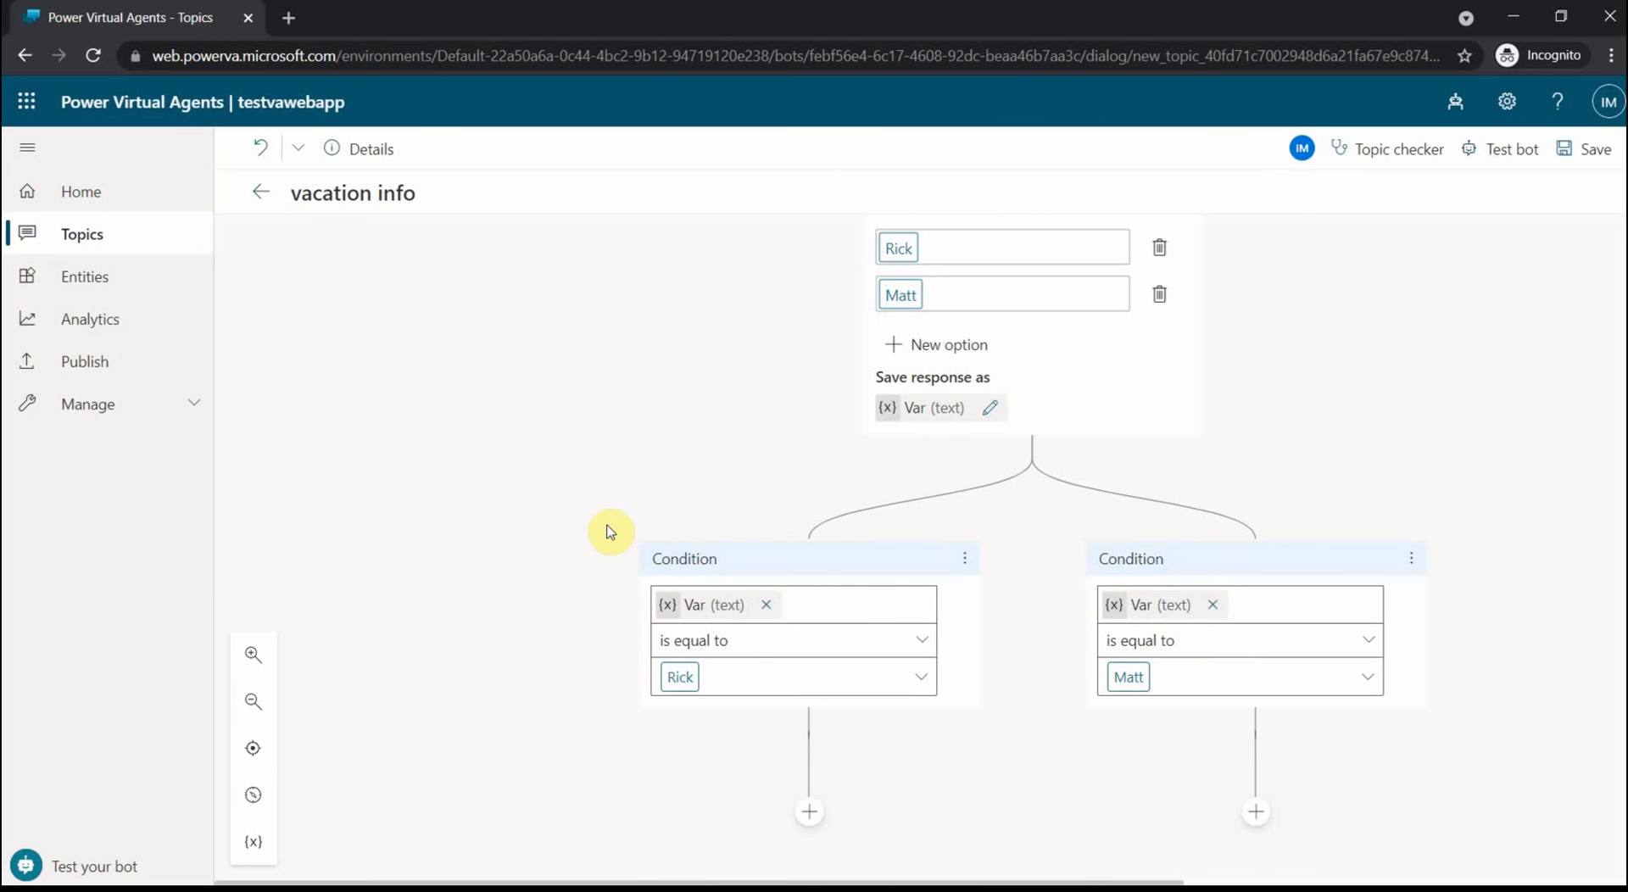
pyautogui.scroll(-1, 611, 531)
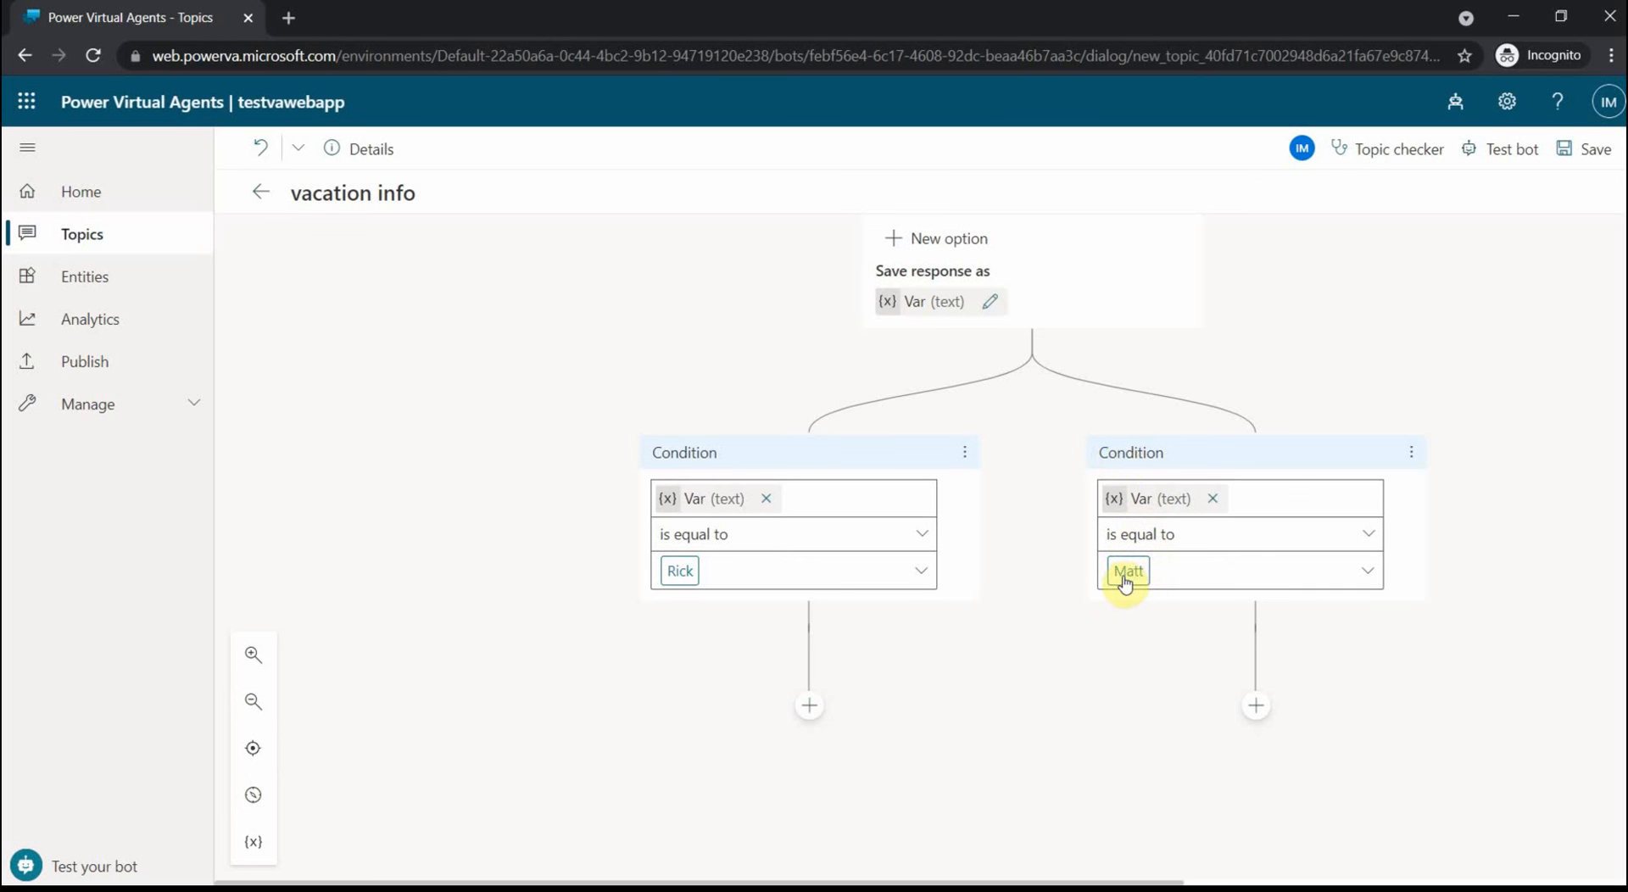
pyautogui.scroll(-3, 975, 661)
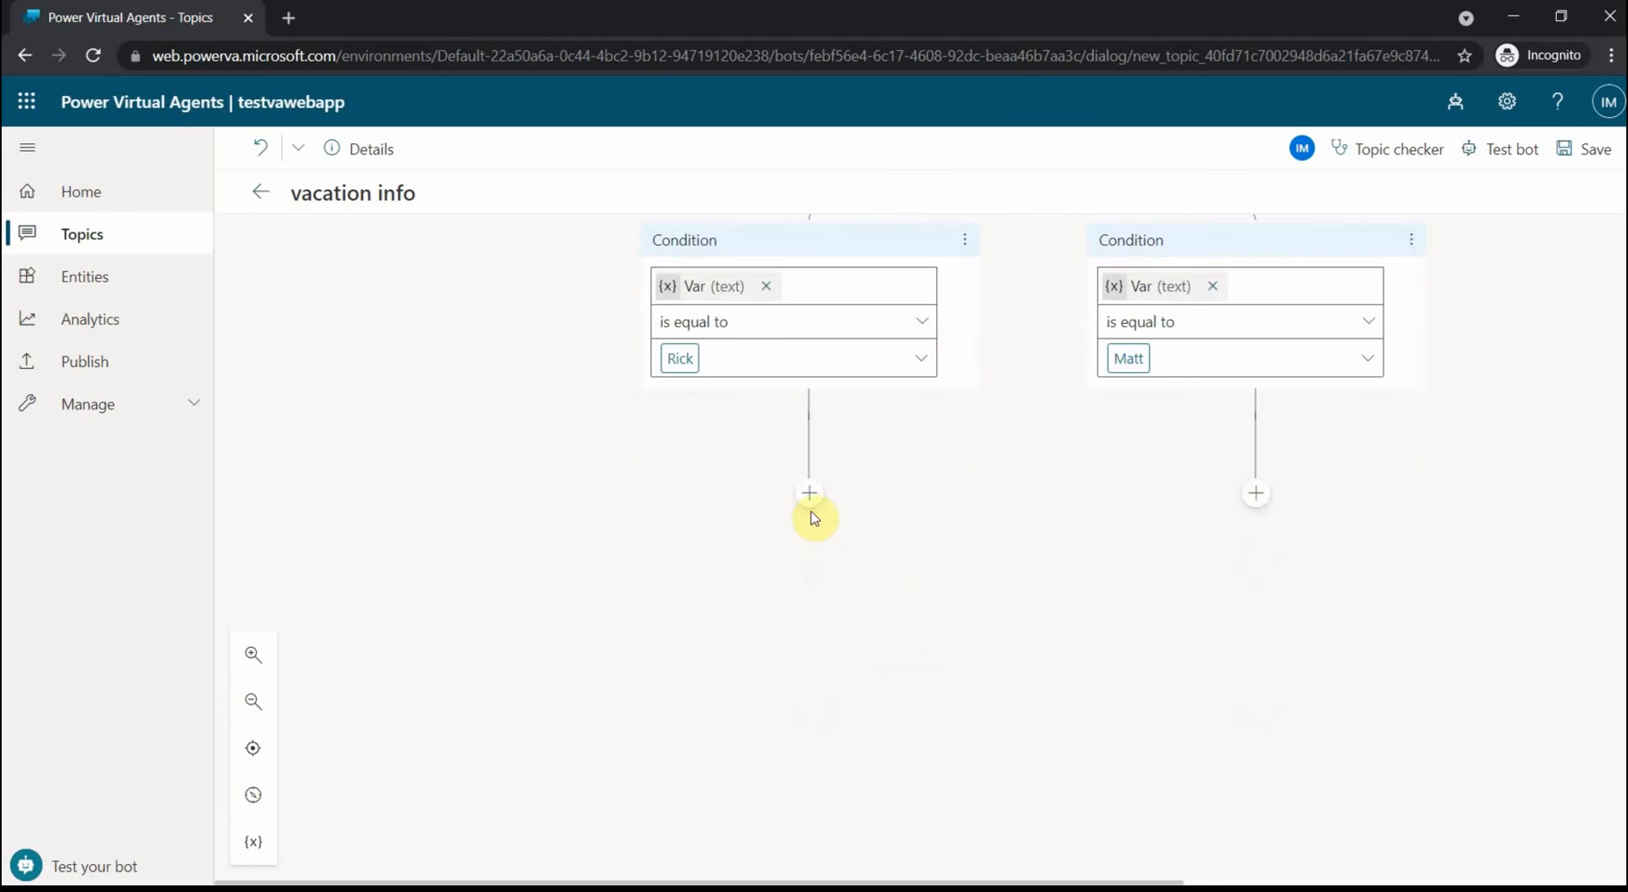
pyautogui.click(810, 500)
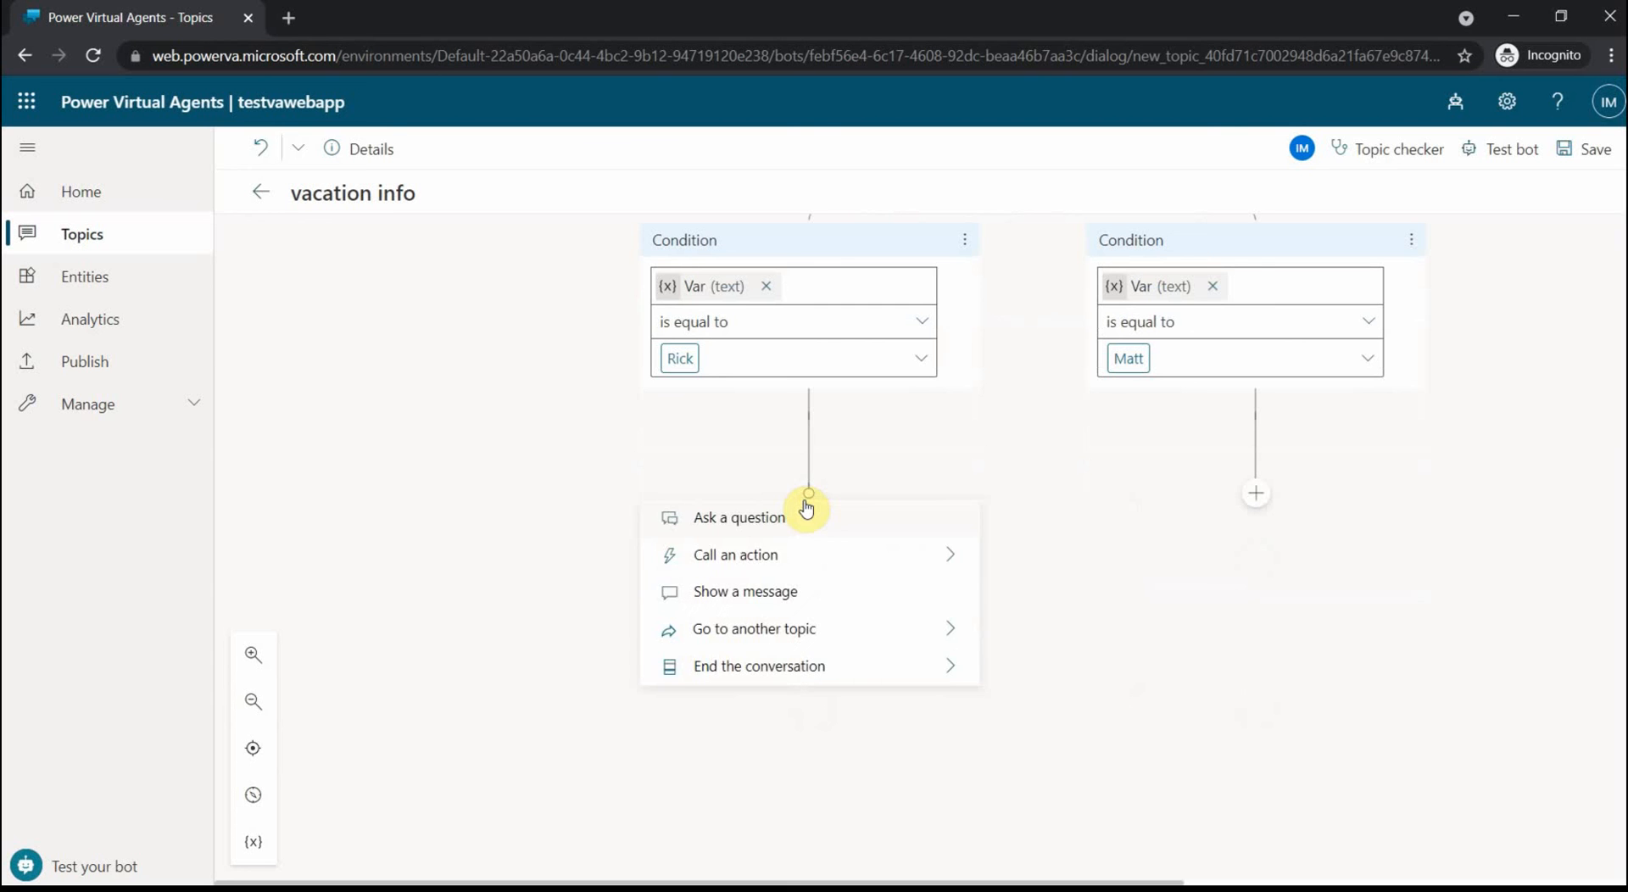
pyautogui.click(787, 591)
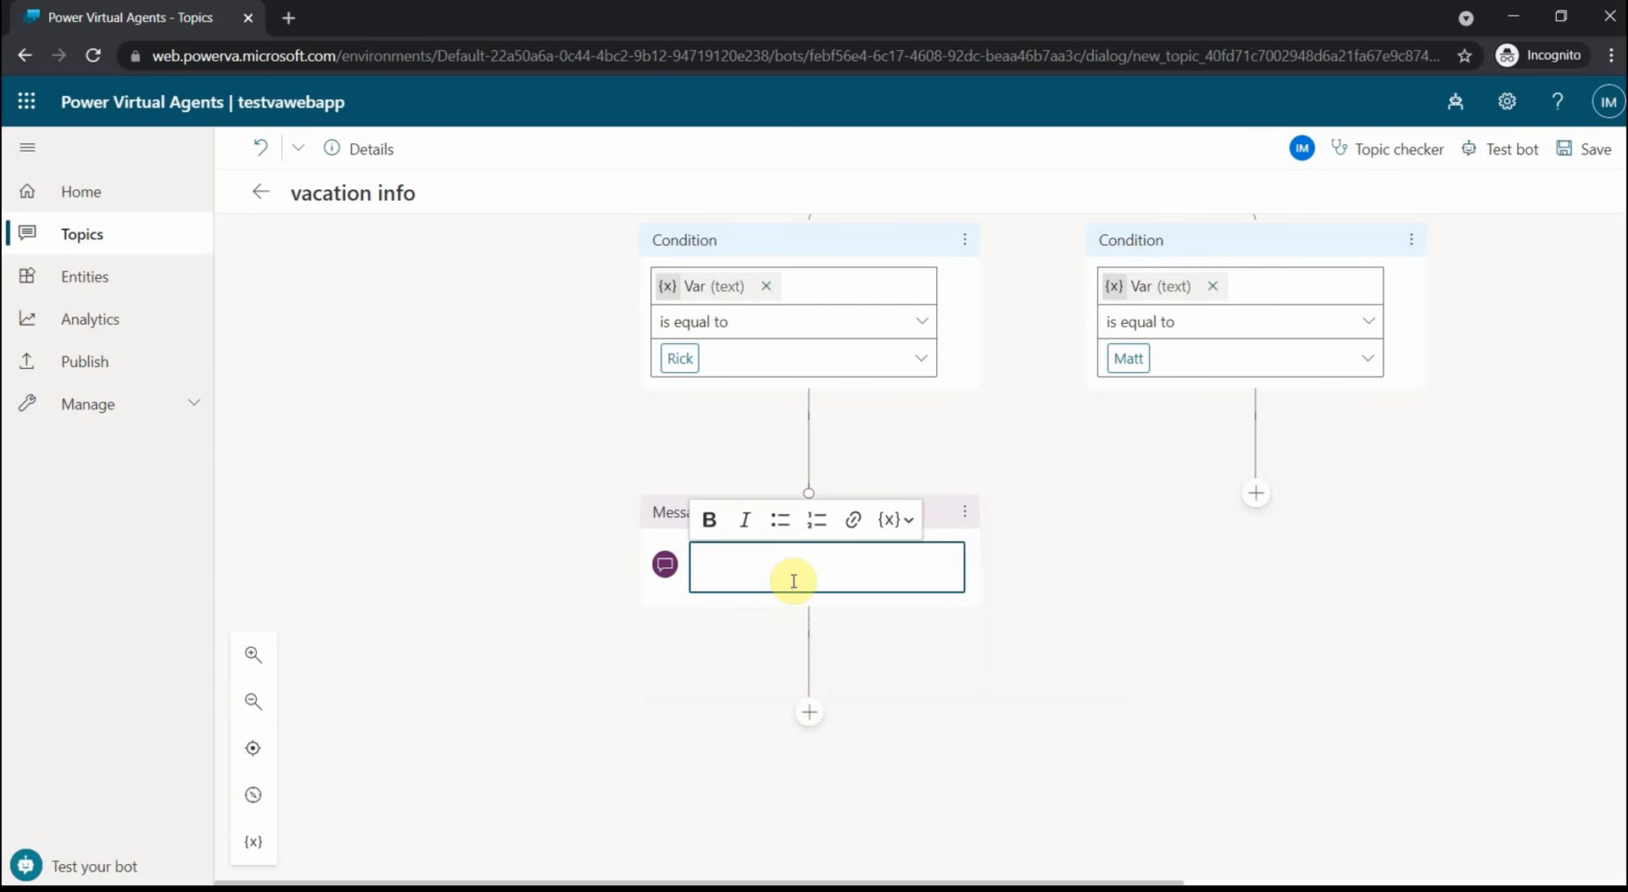
pyautogui.write("Rick's vacation is from Jan 1 till Jan 5")
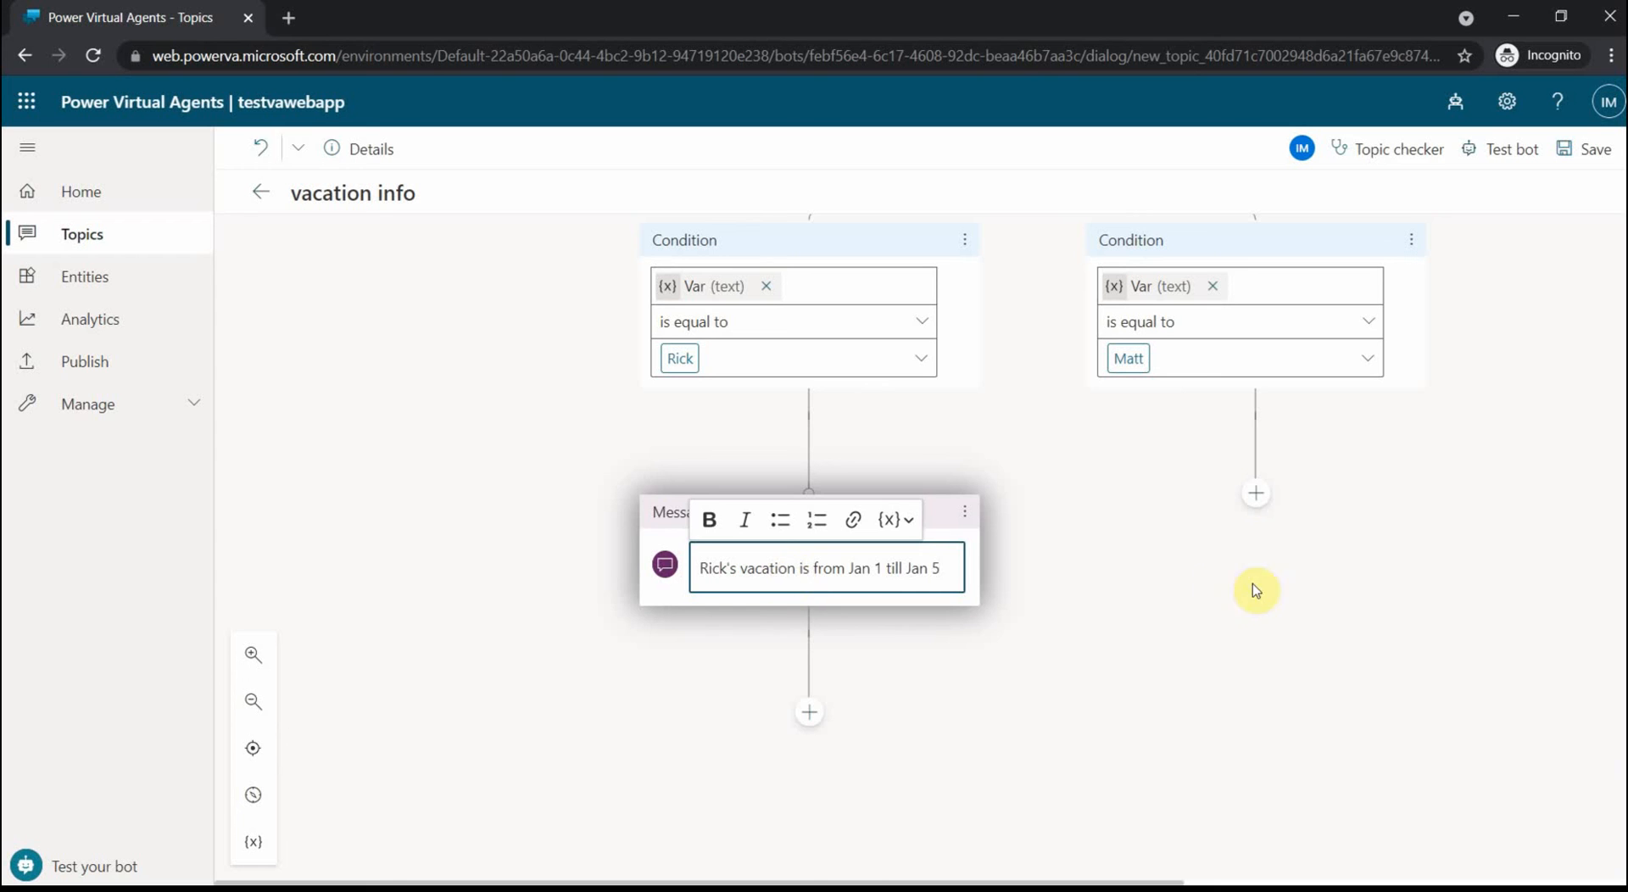
# Below the second team member's condition, add a message stating that this person's vacation is from June 14 till June 20
pyautogui.click(1256, 492)
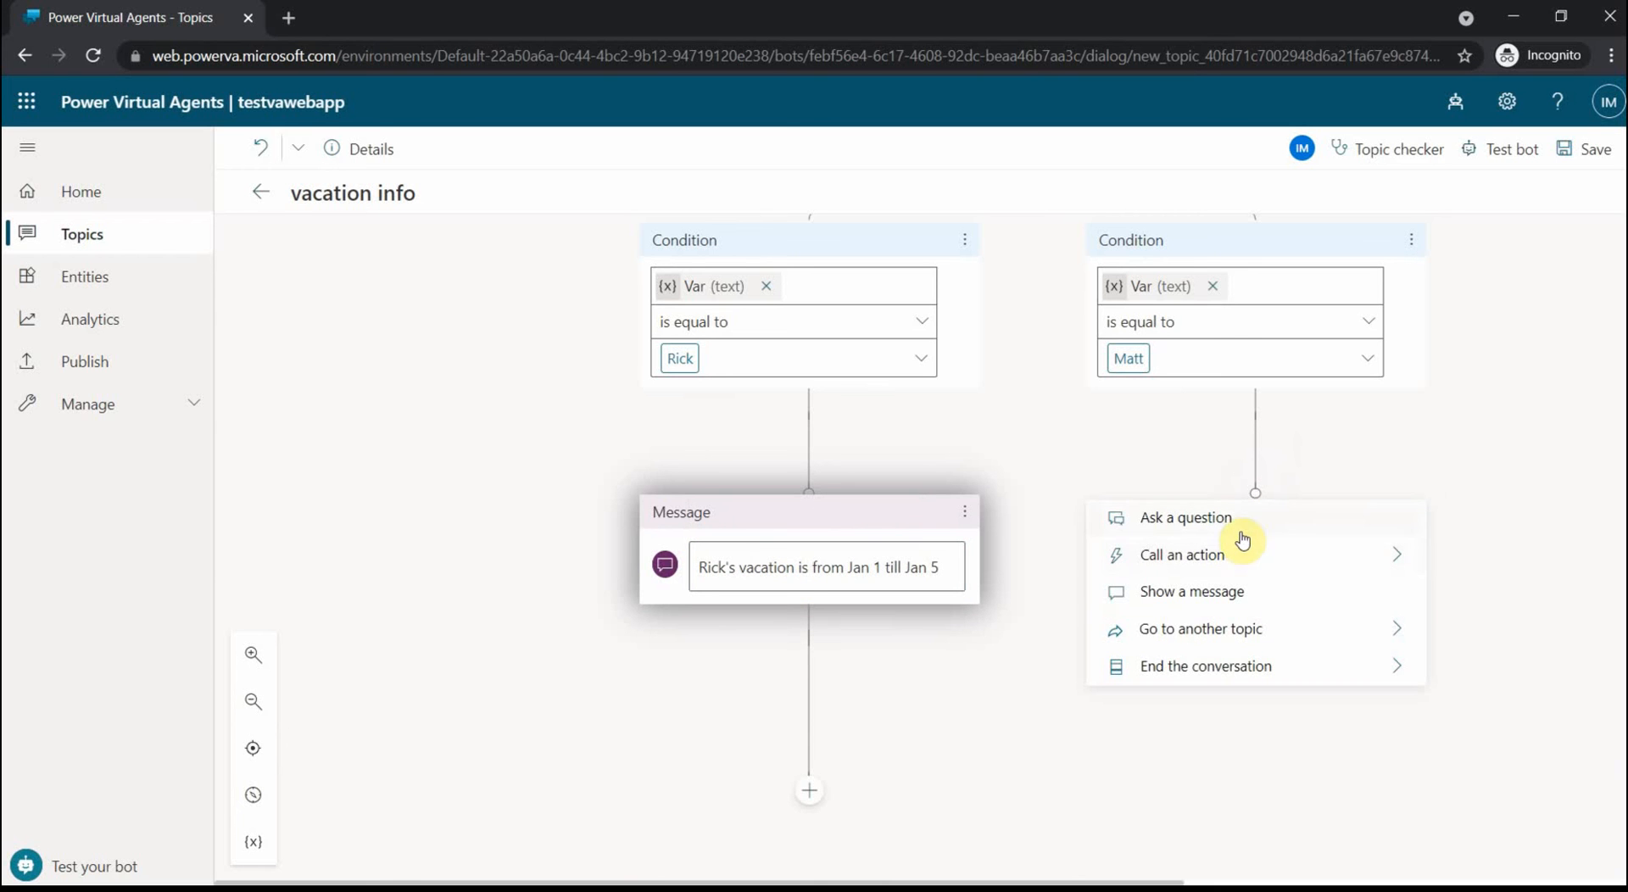
pyautogui.click(1258, 601)
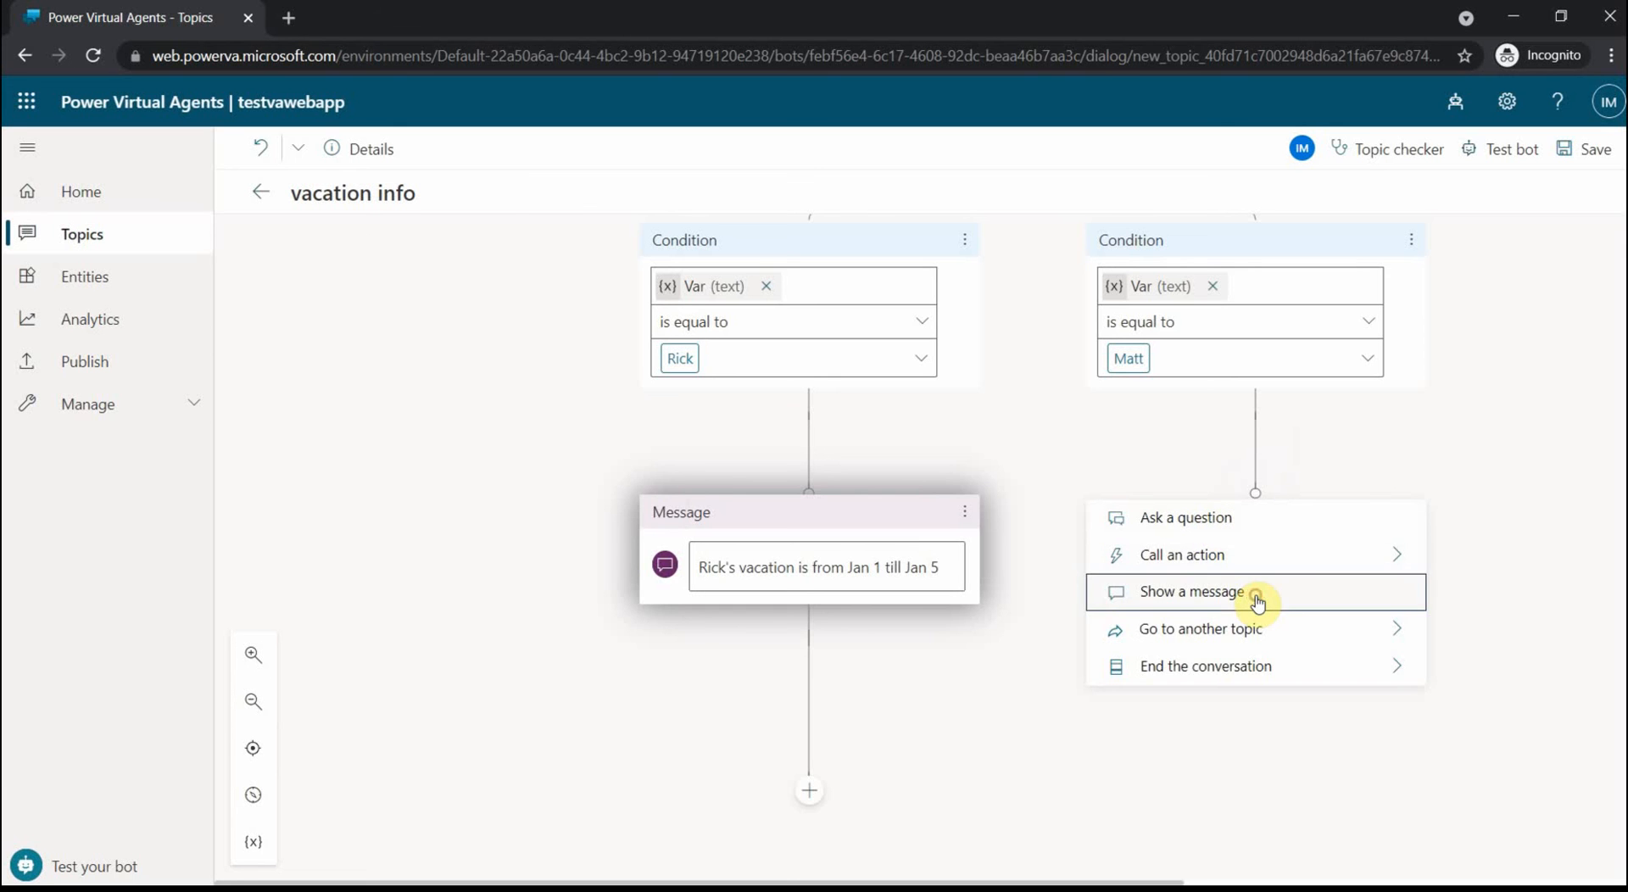
pyautogui.write("Matt's vacation is from J")
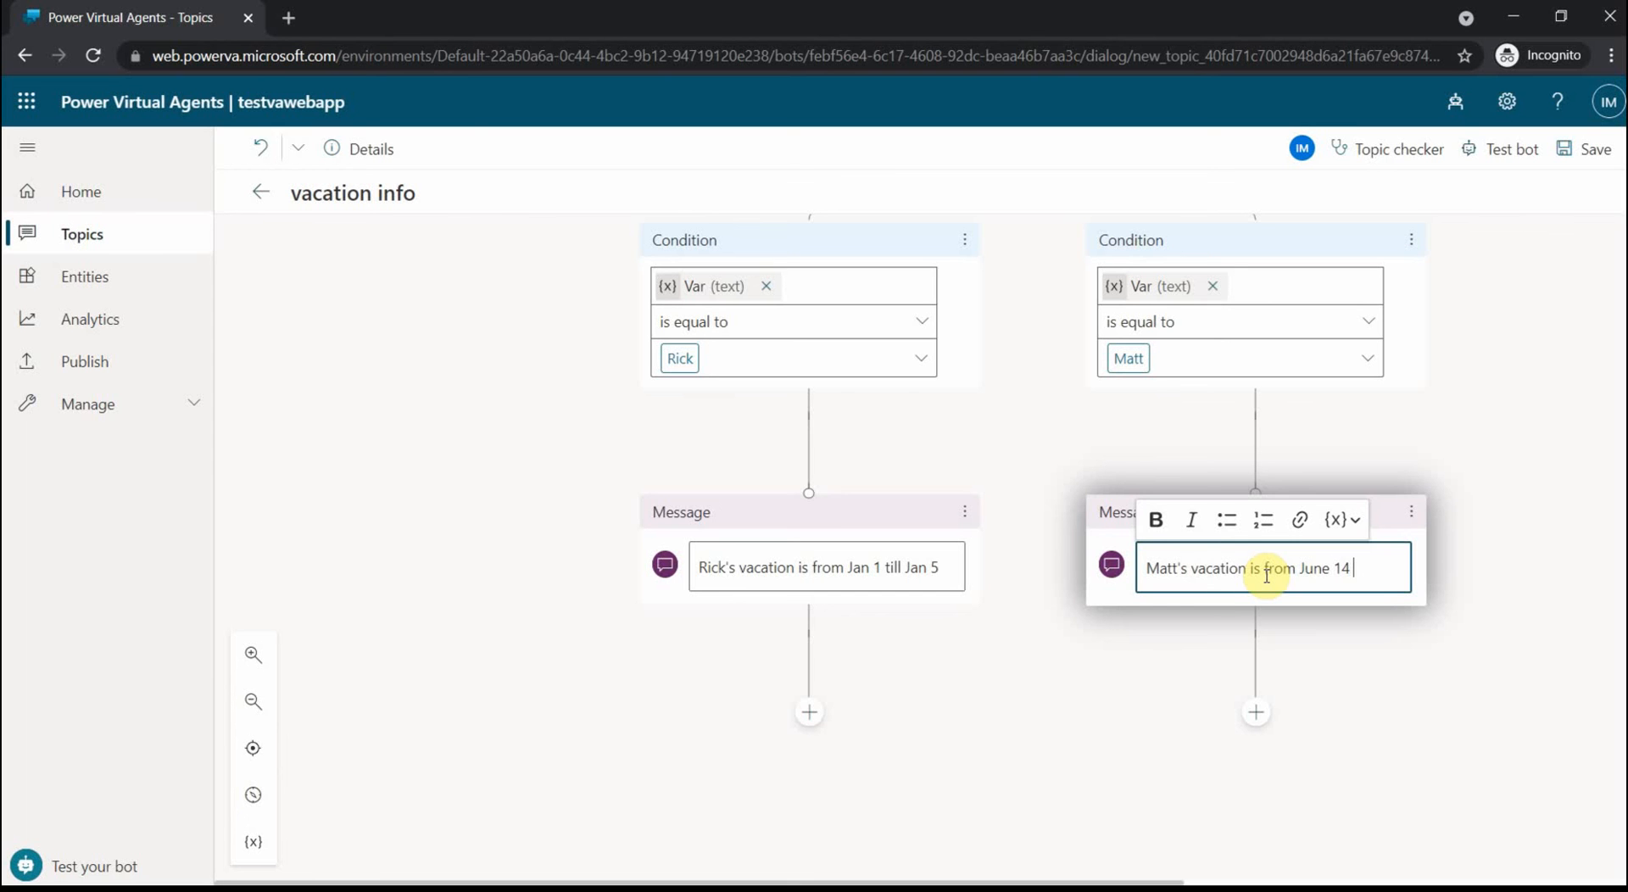
pyautogui.write('une 20')
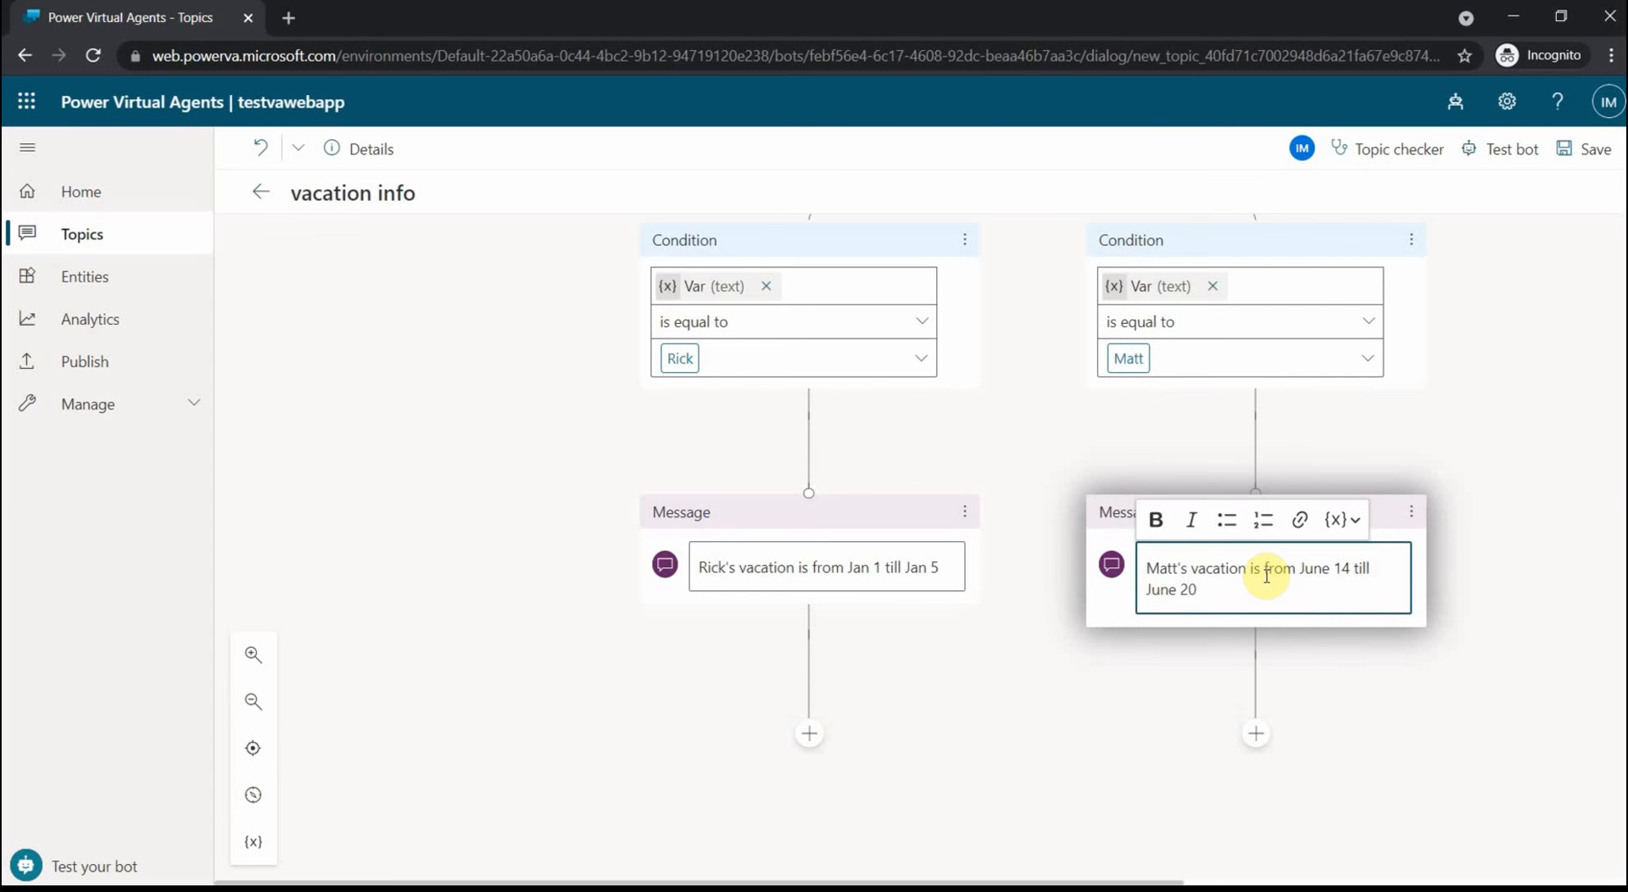
# End the conversation with a survey below both team members' vacation messages
pyautogui.click(809, 732)
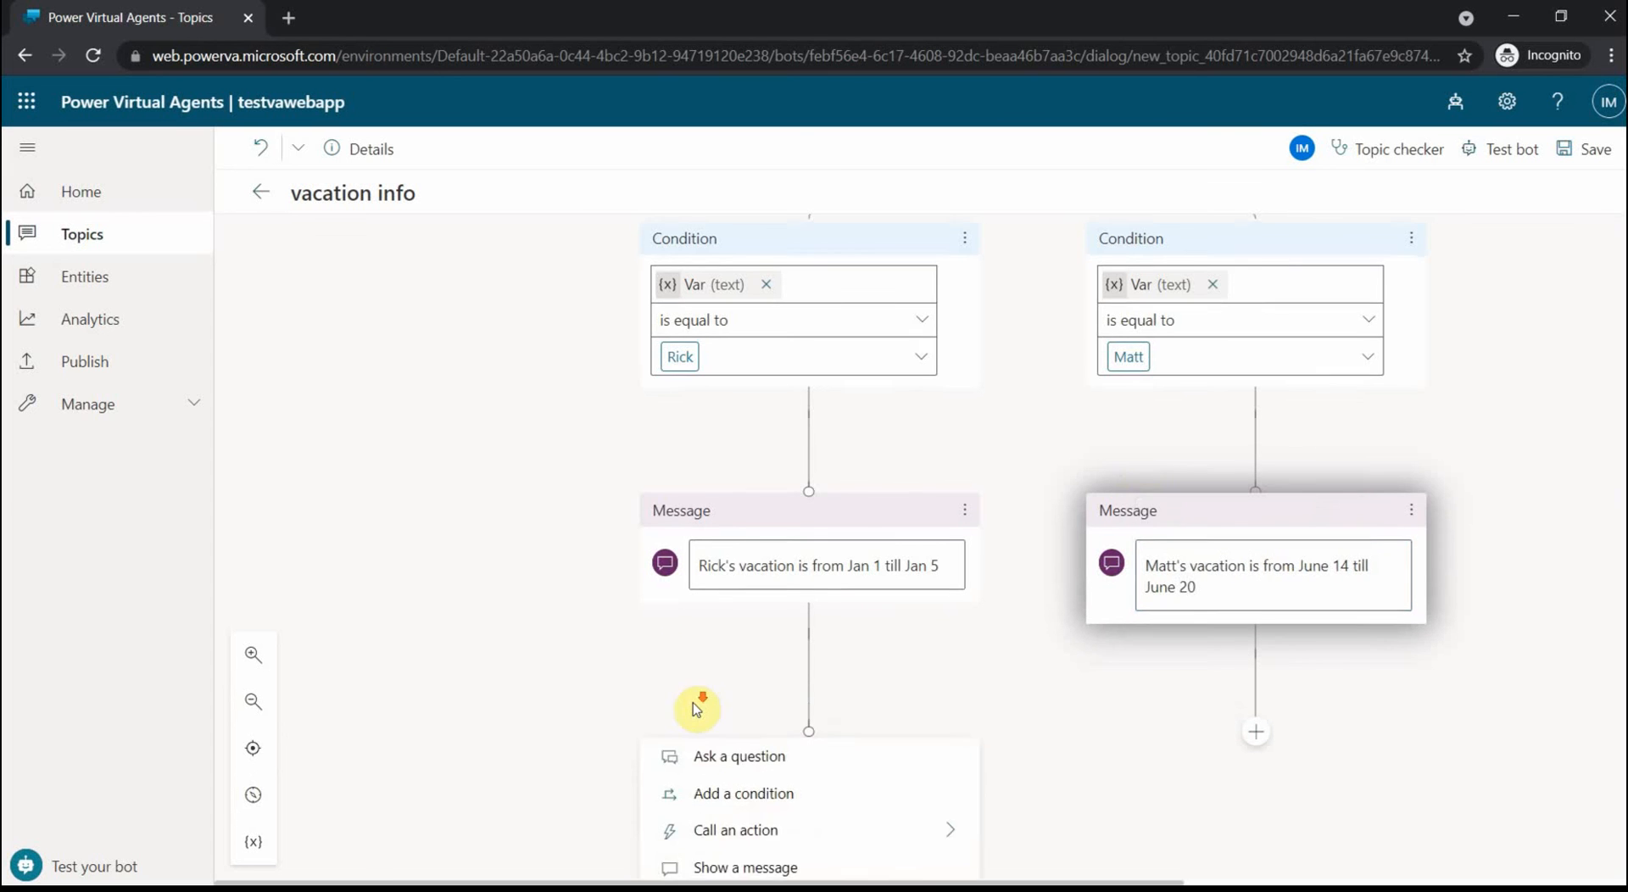
pyautogui.moveTo(778, 643)
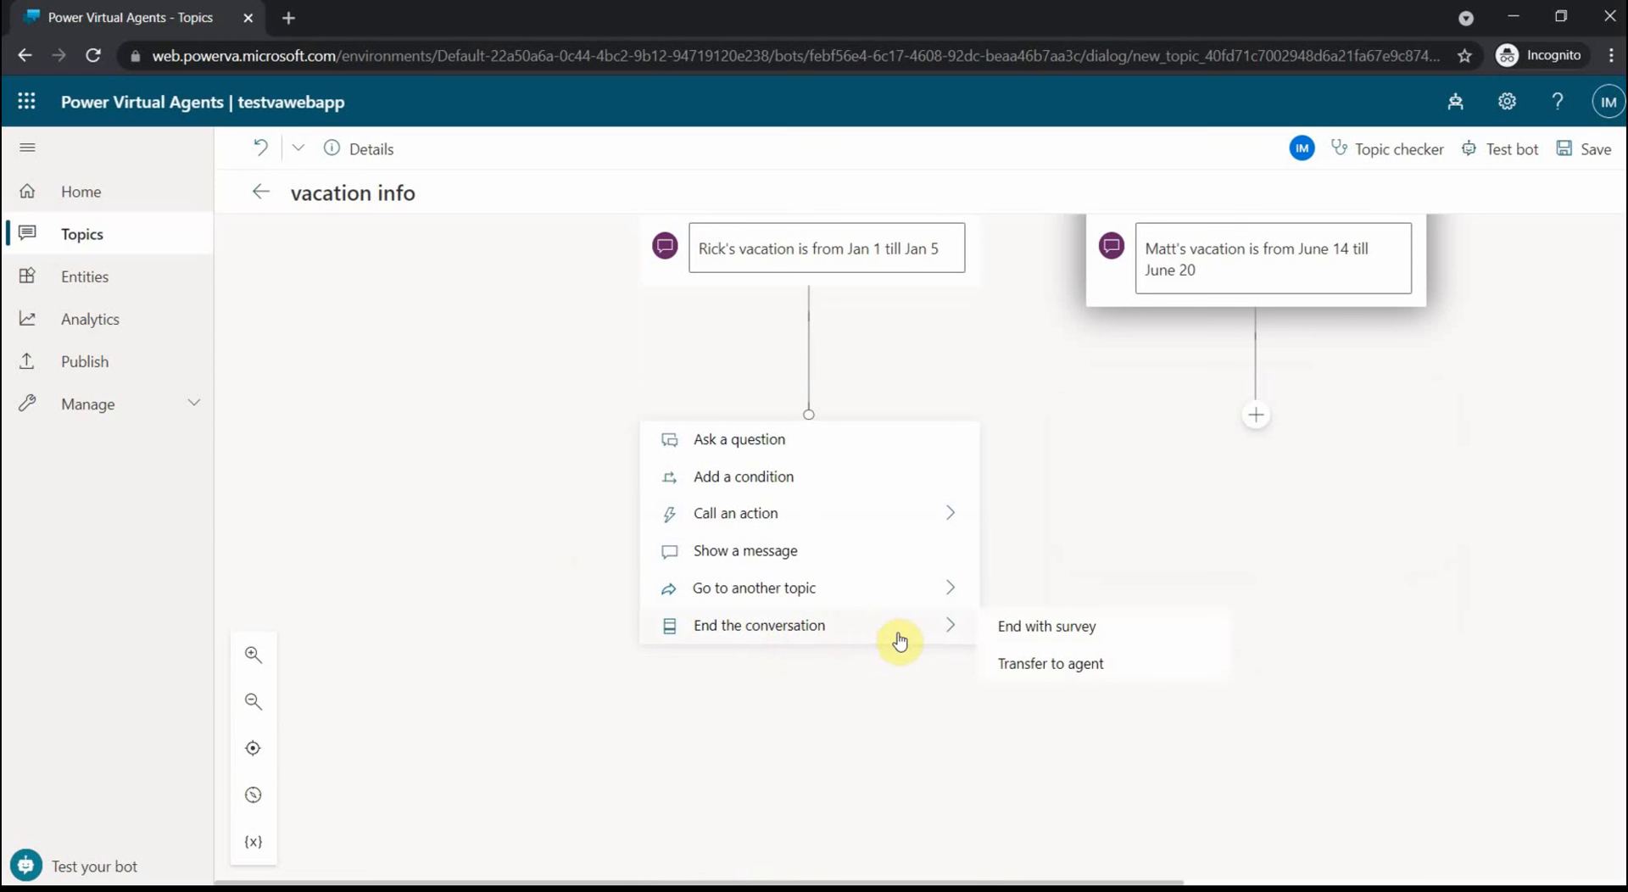
pyautogui.click(1029, 632)
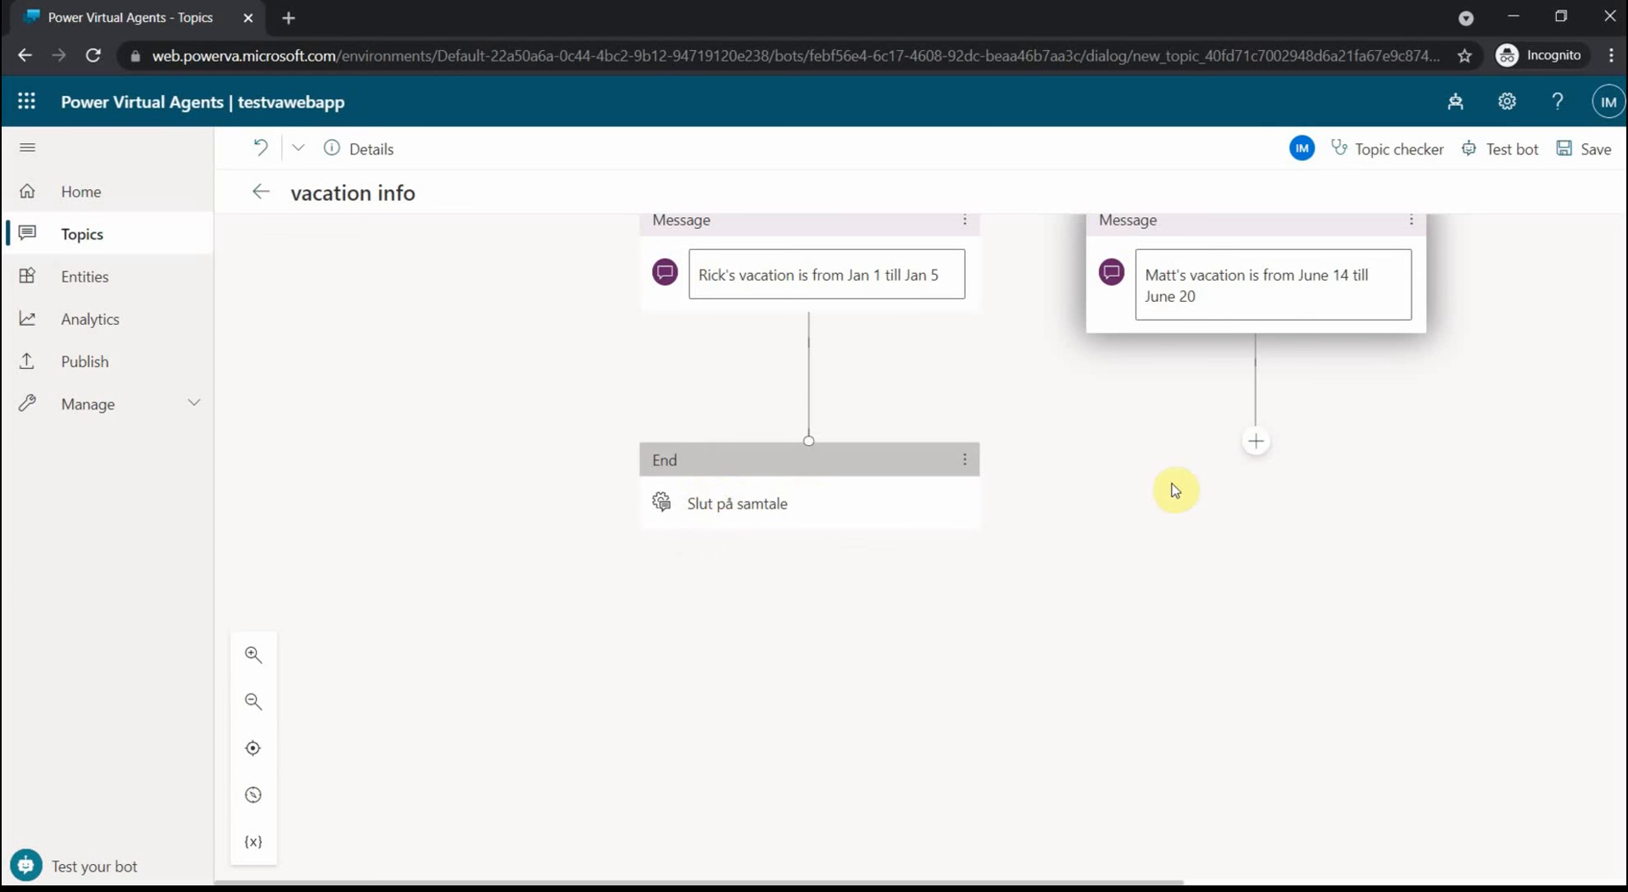
pyautogui.click(1255, 442)
pyautogui.moveTo(1214, 660)
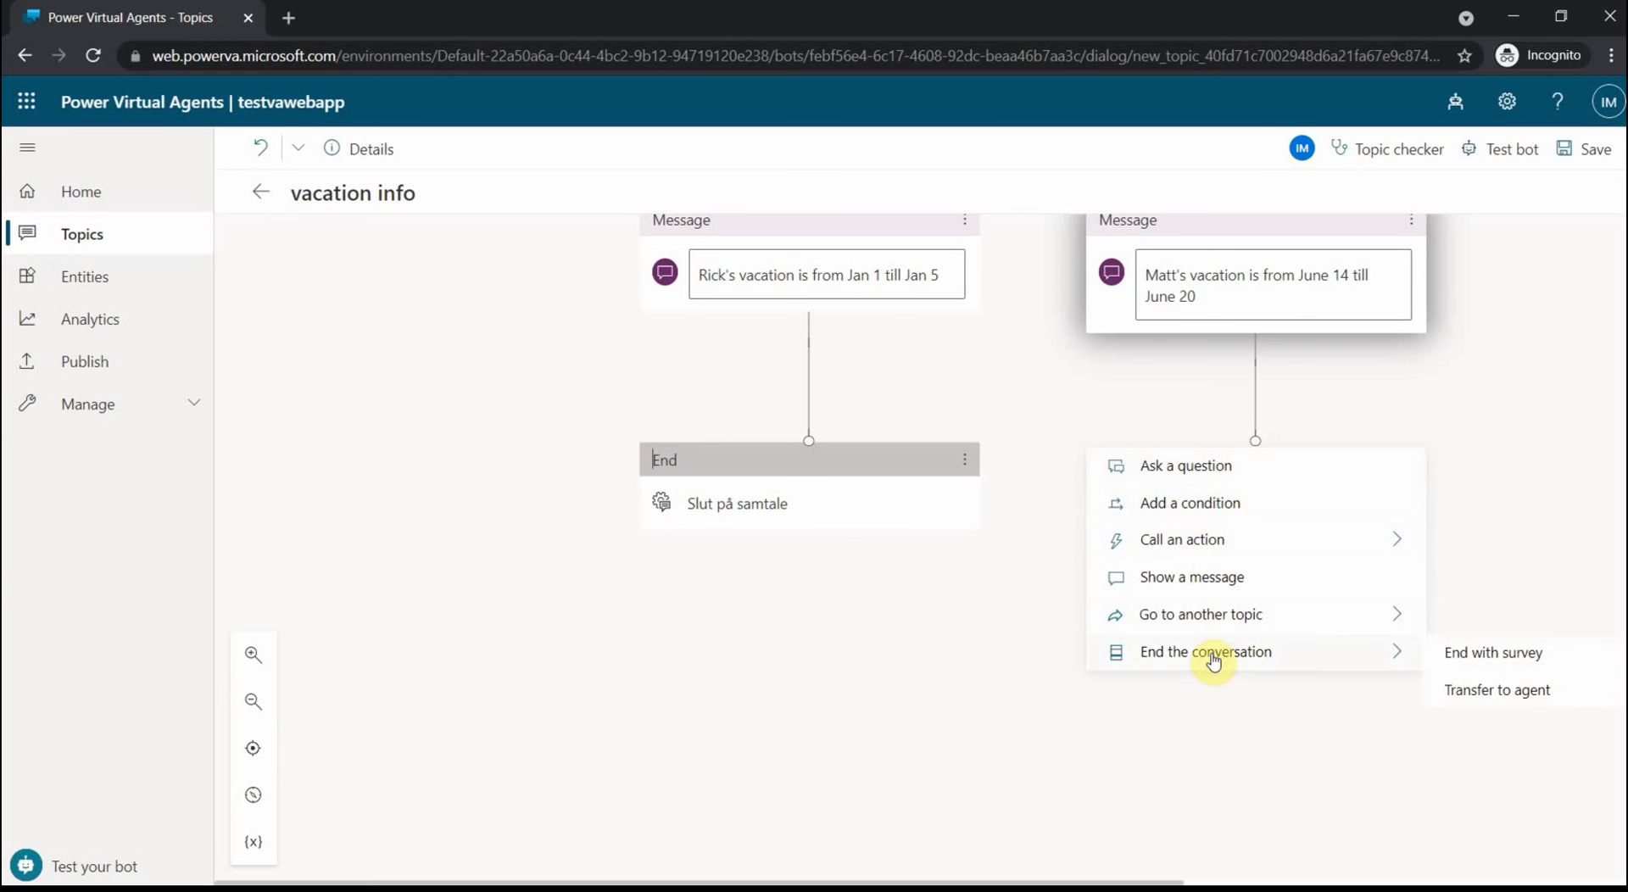
pyautogui.click(1472, 652)
# Save the vacation info topic
pyautogui.scroll(8, 1028, 573)
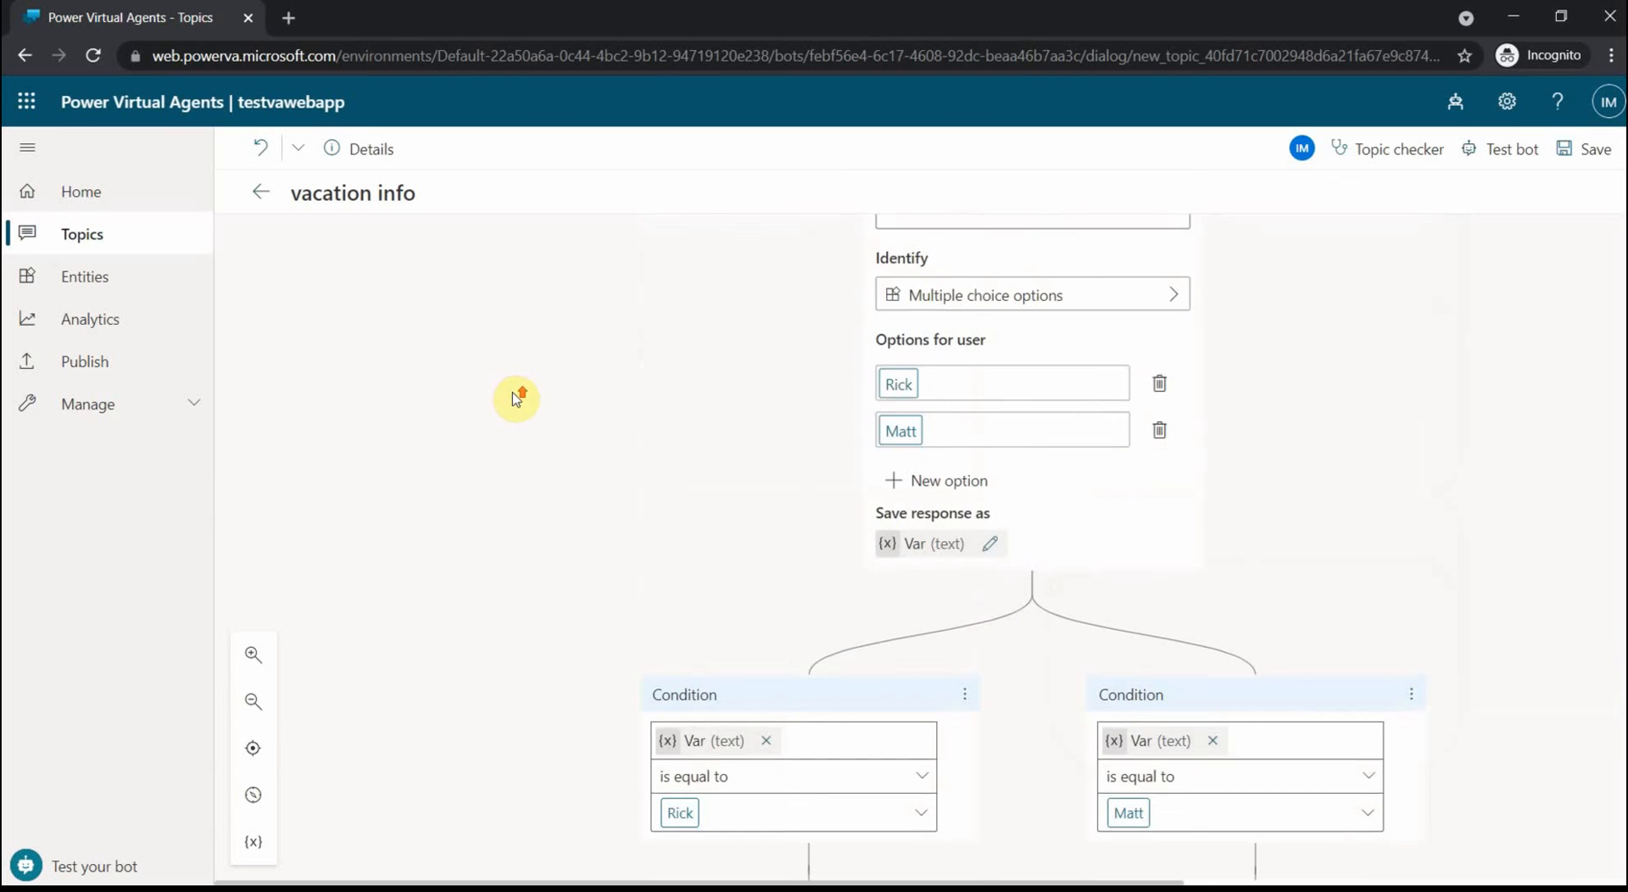
pyautogui.scroll(4, 519, 399)
pyautogui.click(1596, 148)
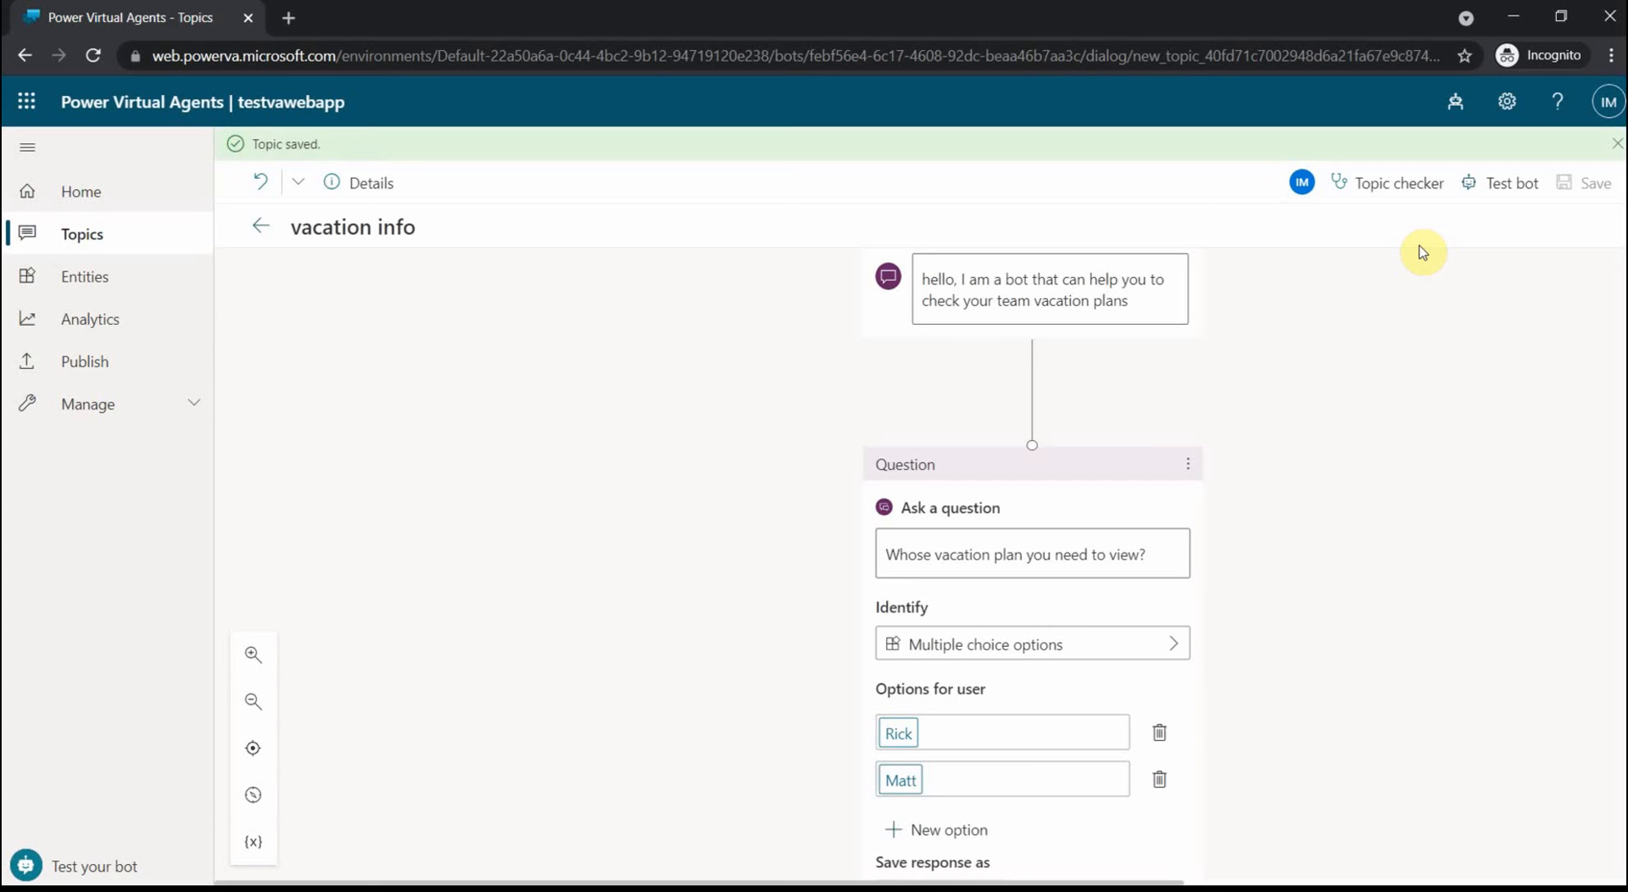
pyautogui.scroll(-2, 1035, 454)
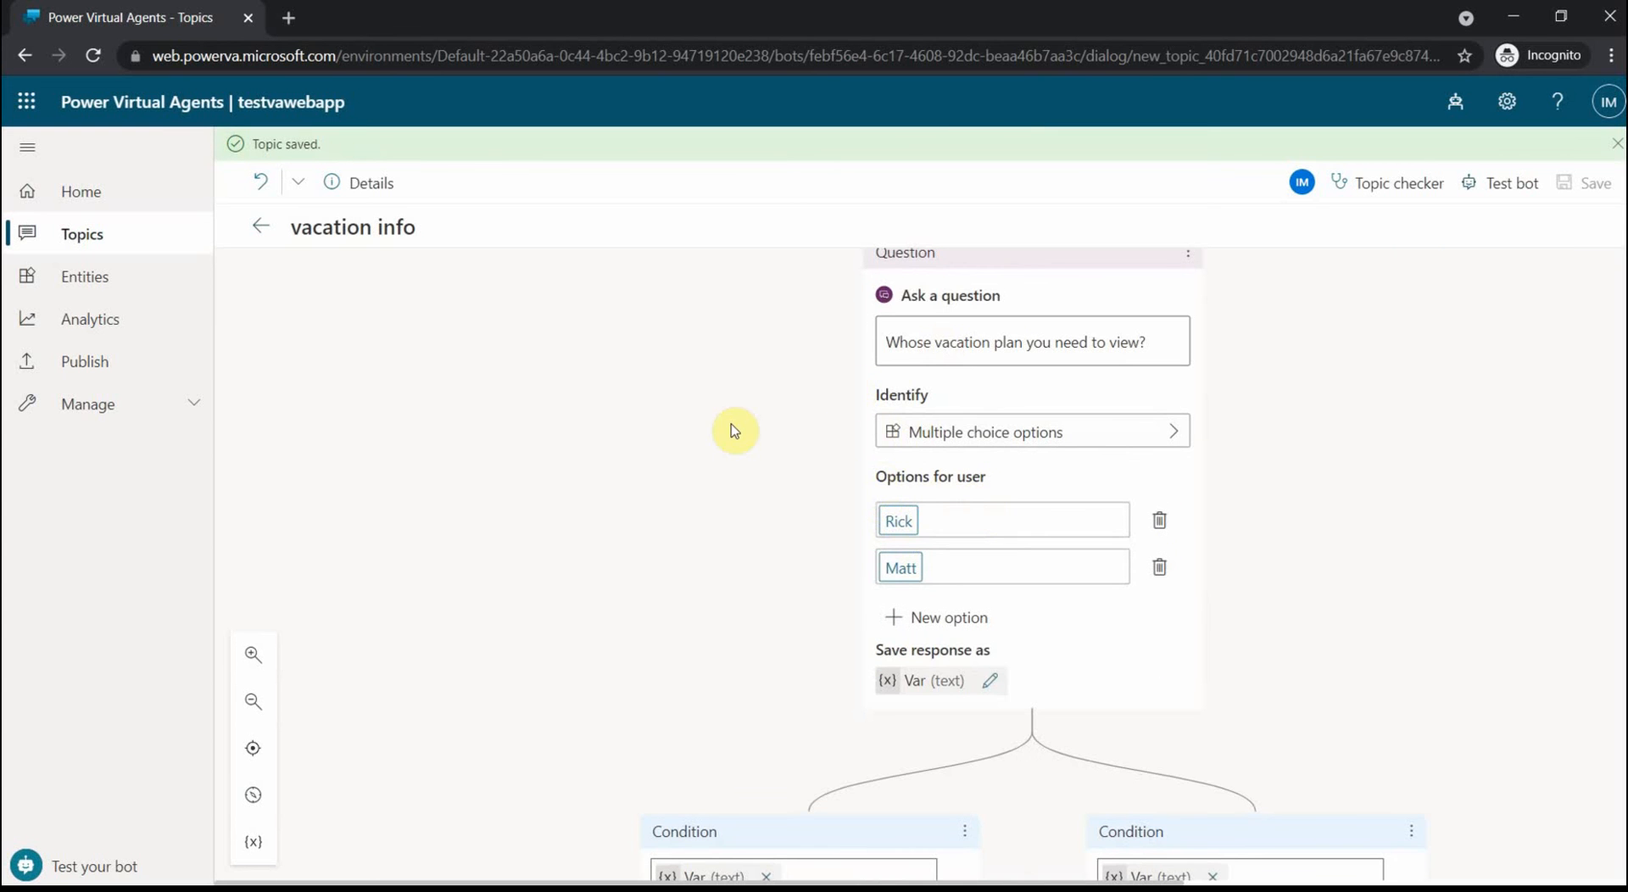
# Examine the bot's list of entities, including their descriptions and methods
pyautogui.click(80, 276)
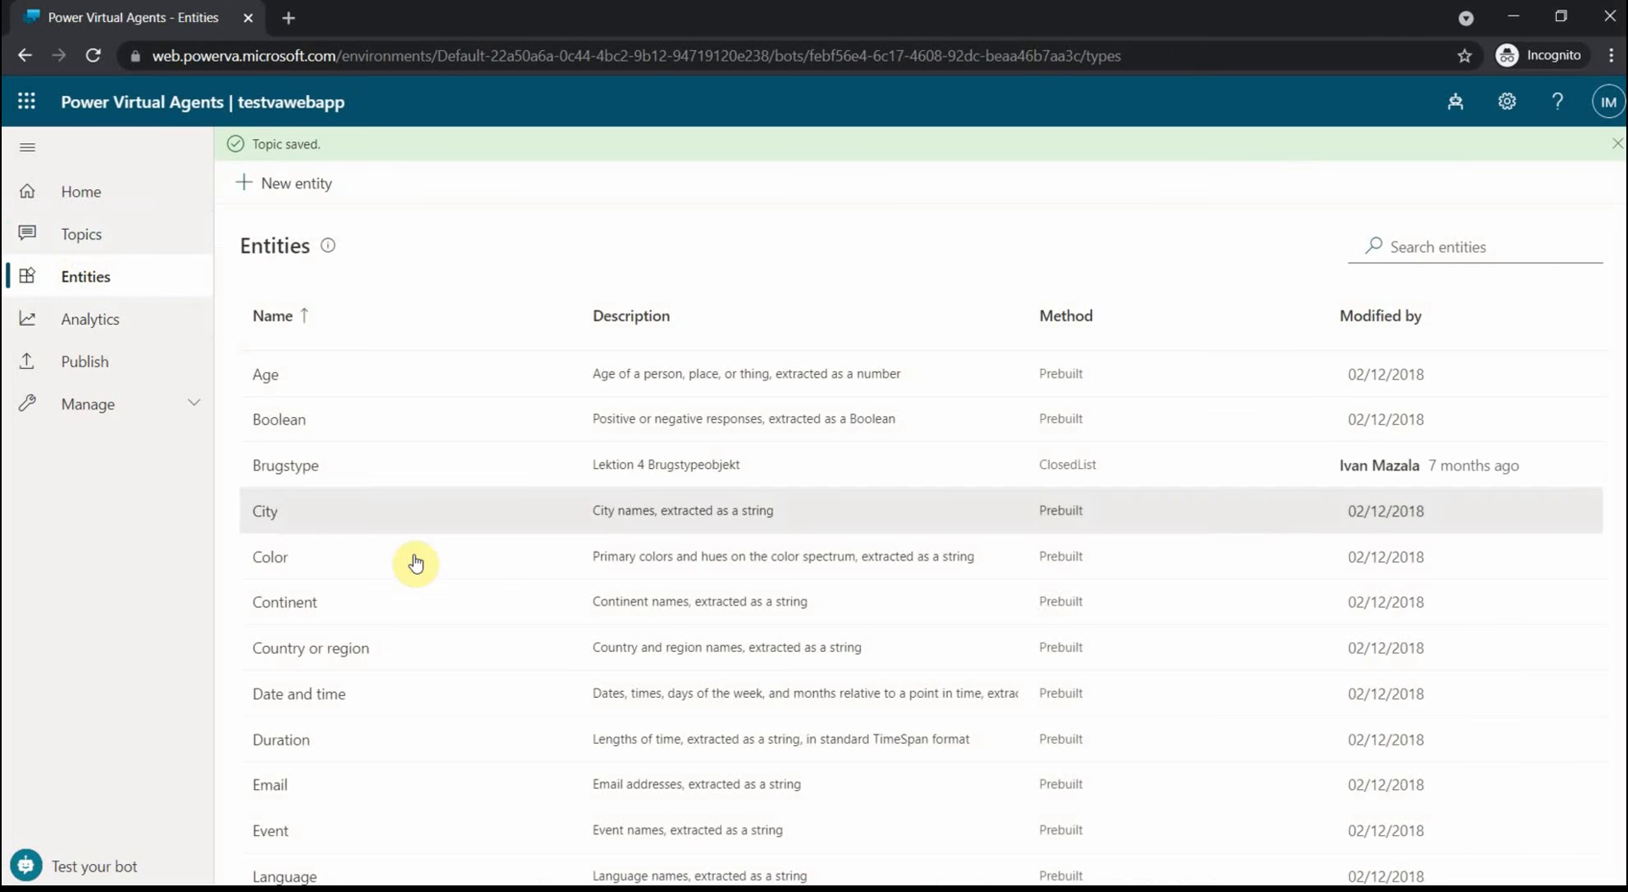
pyautogui.scroll(-2, 358, 609)
pyautogui.scroll(-2, 357, 612)
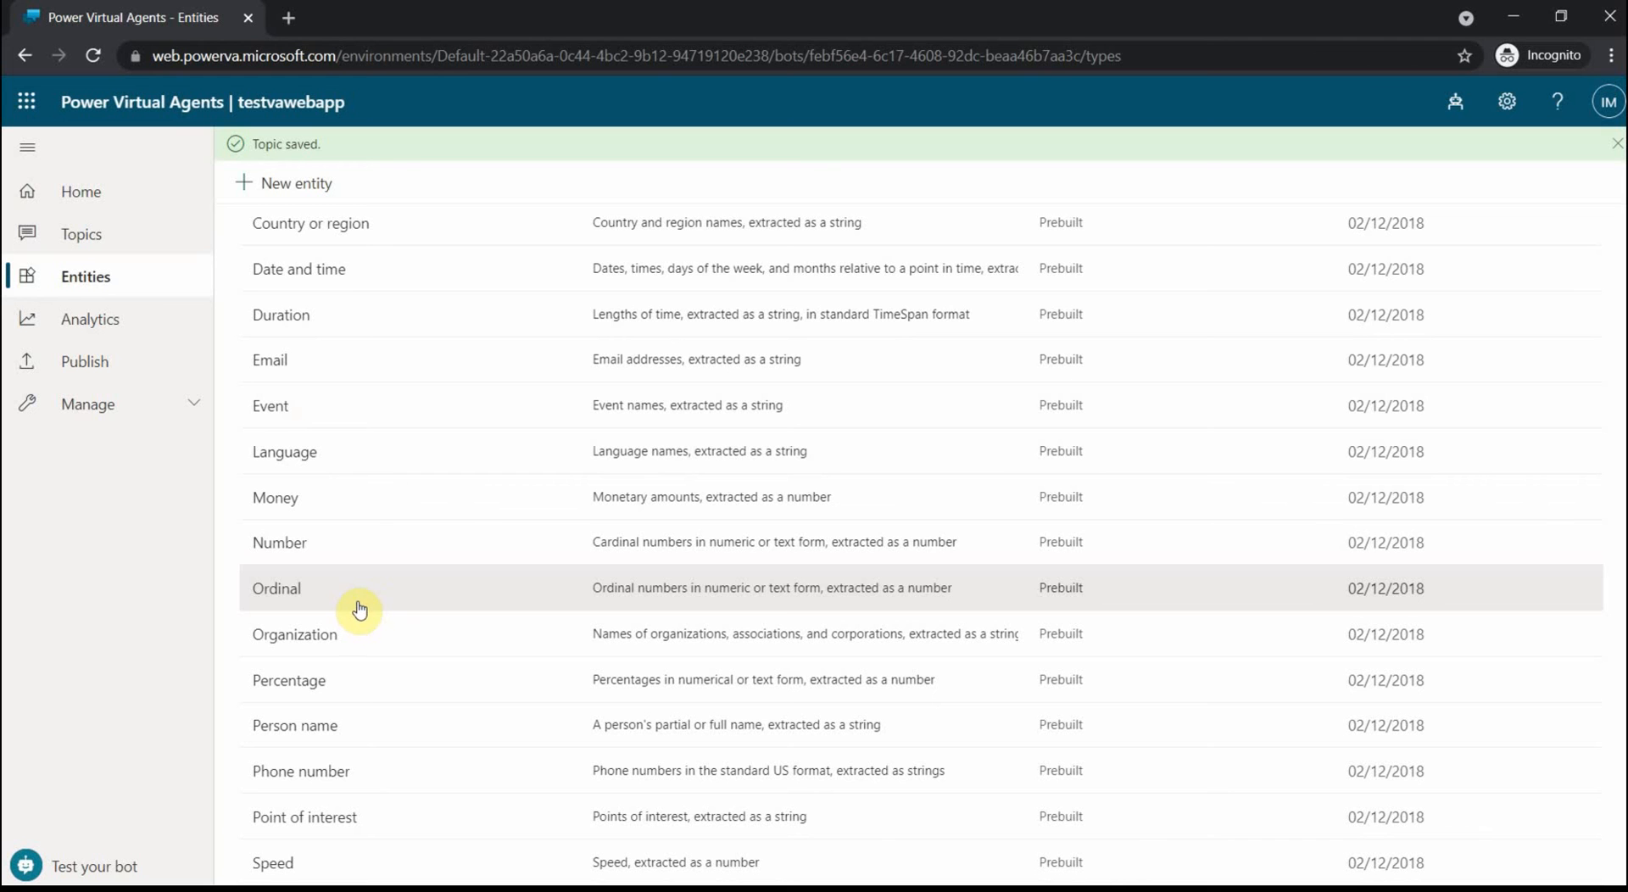
pyautogui.scroll(-2, 369, 606)
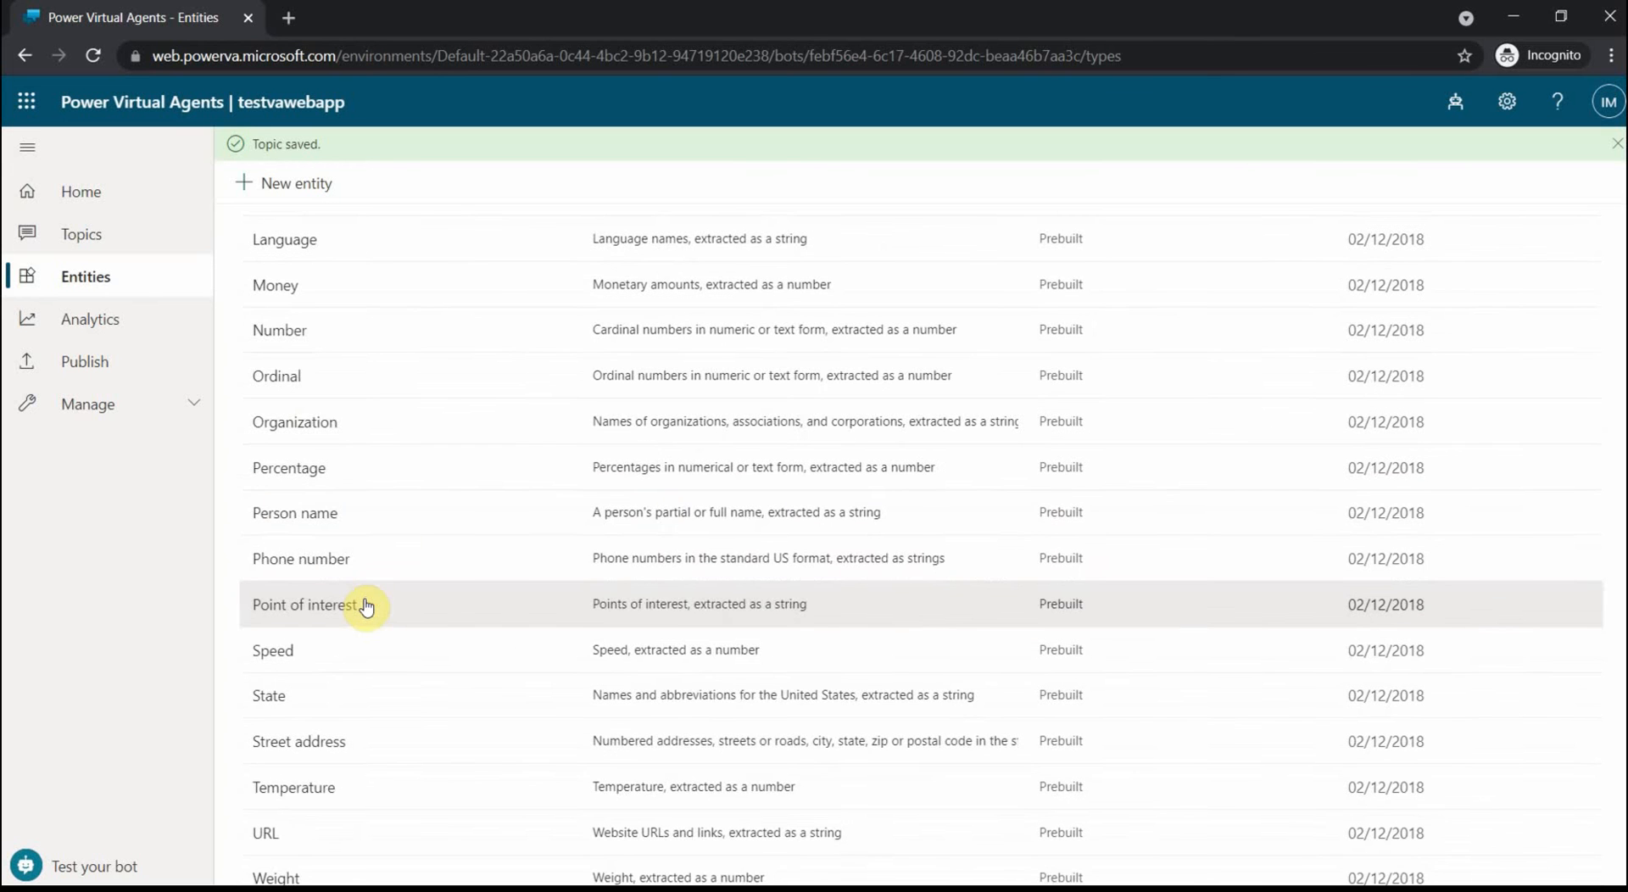
pyautogui.scroll(-1, 365, 606)
pyautogui.scroll(4, 366, 605)
pyautogui.scroll(3, 366, 607)
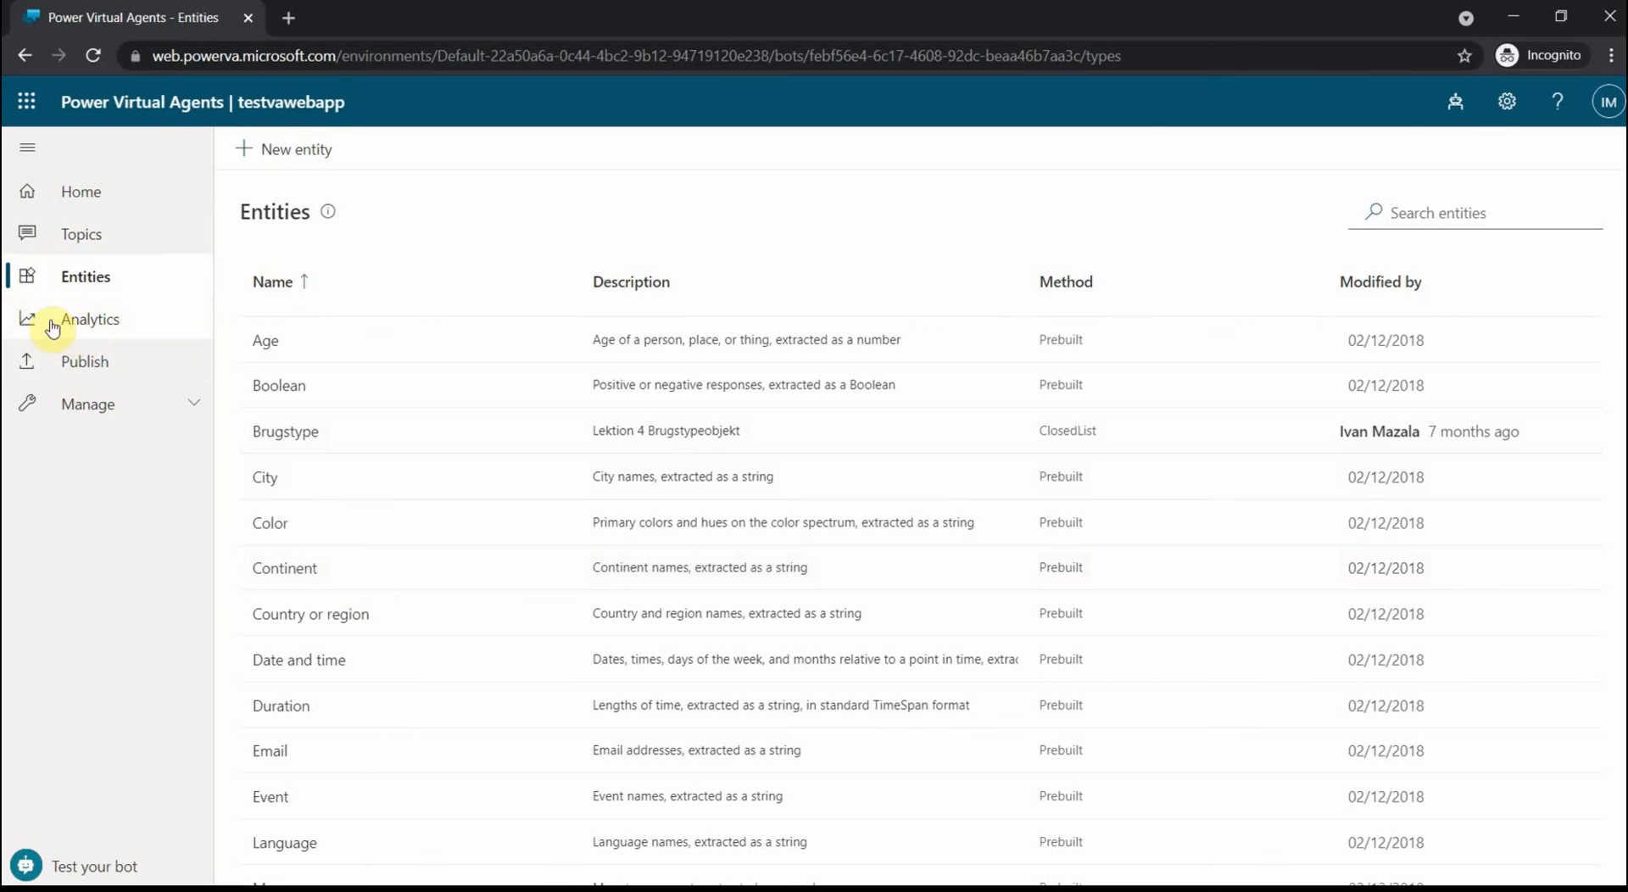
# Publish the bot's latest content
pyautogui.click(79, 366)
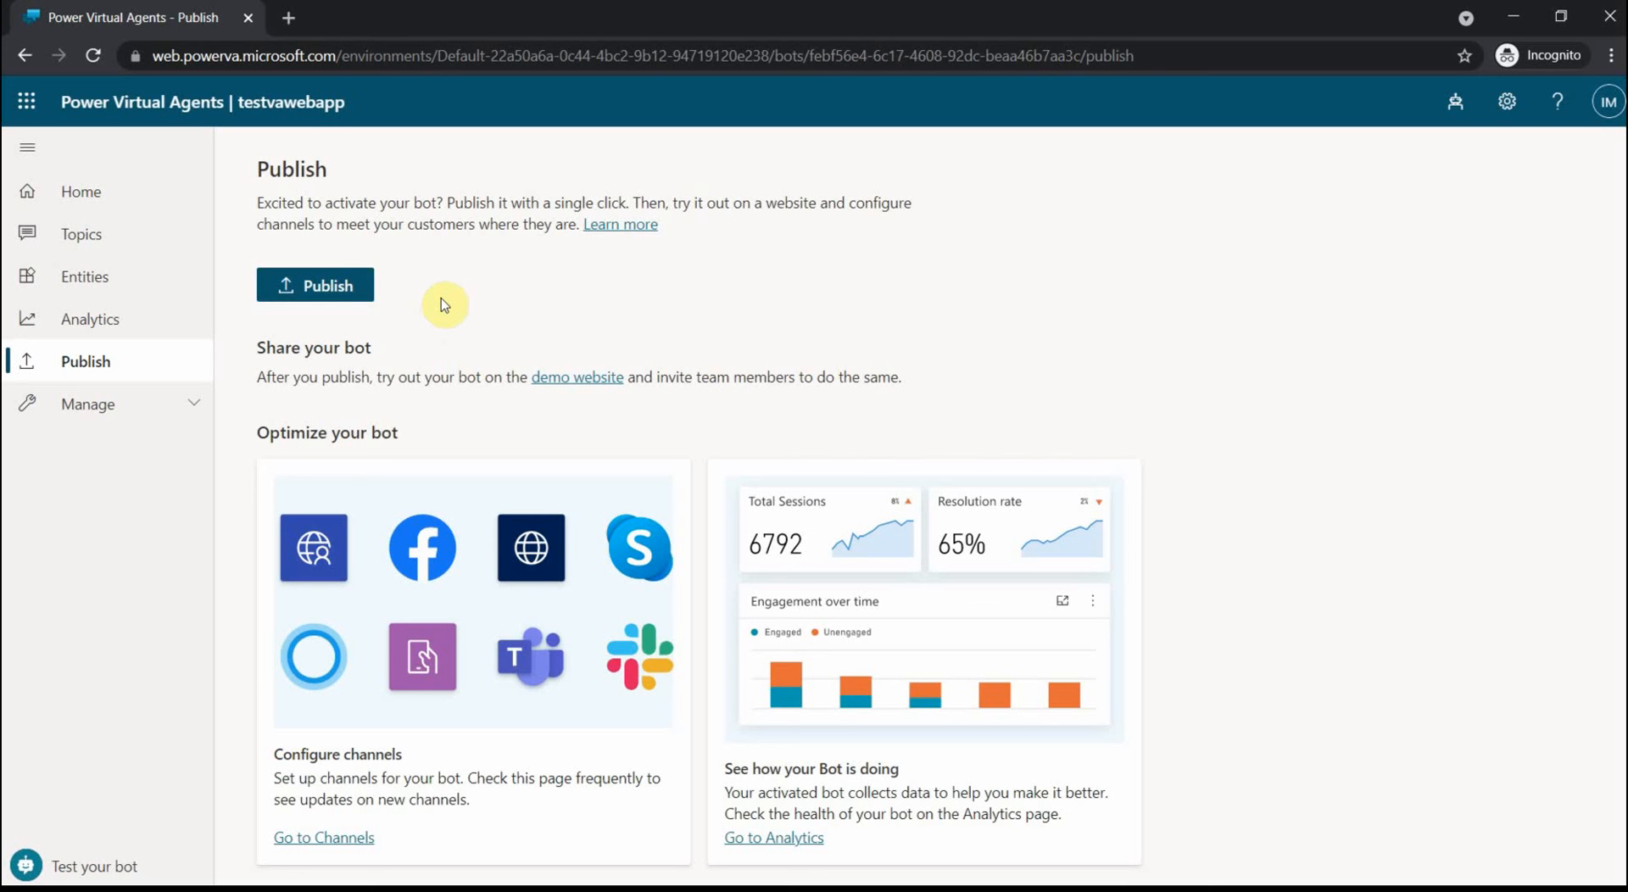
pyautogui.click(318, 288)
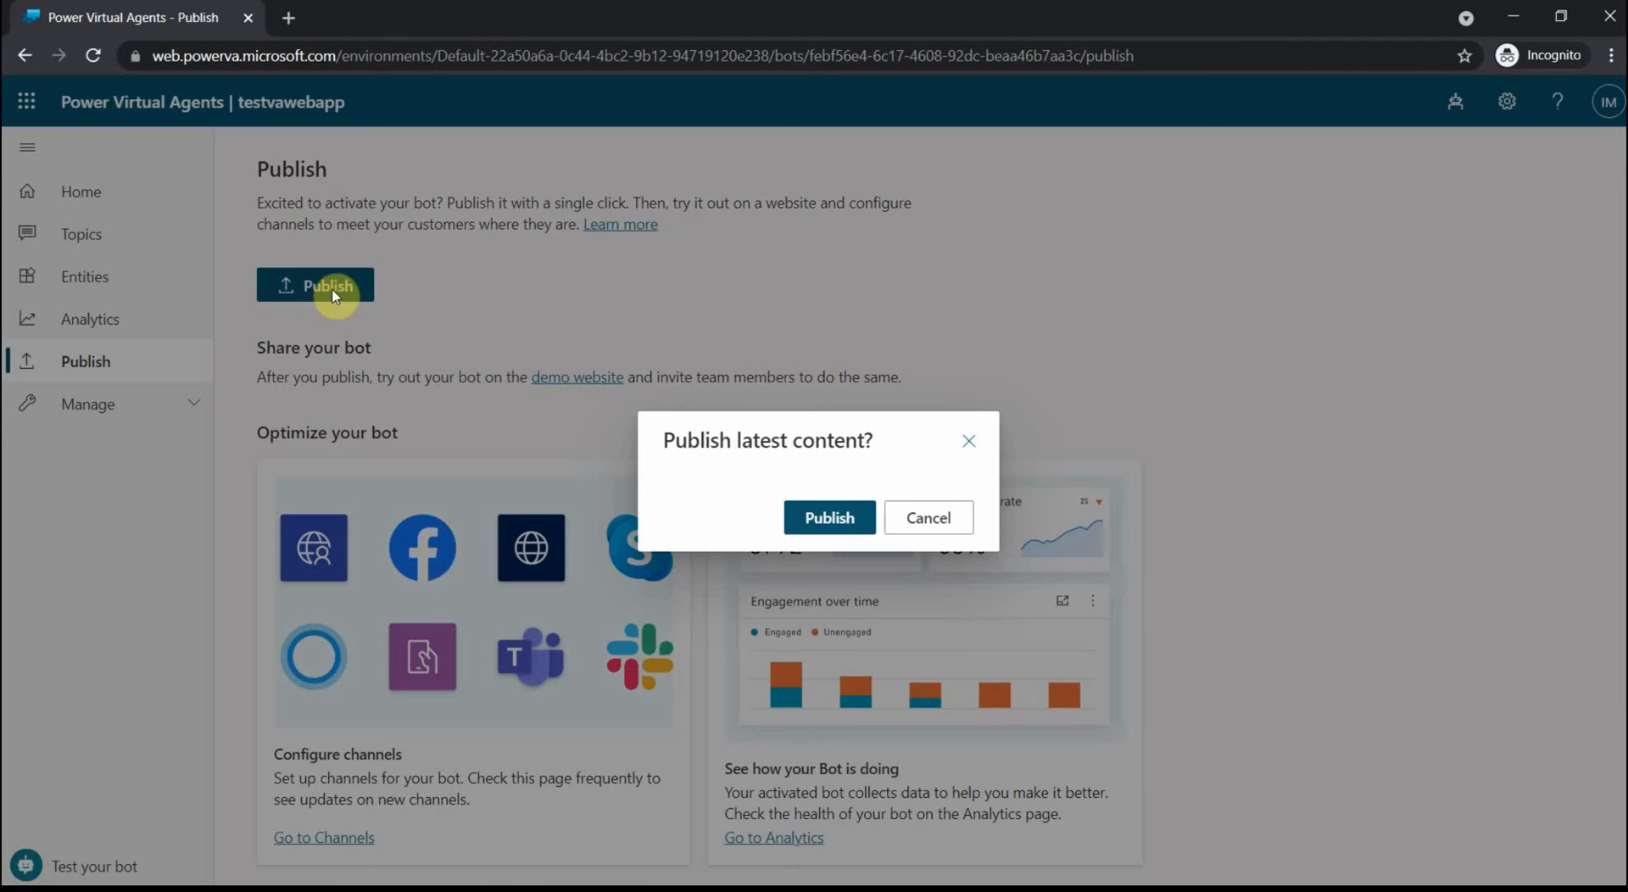
pyautogui.click(839, 519)
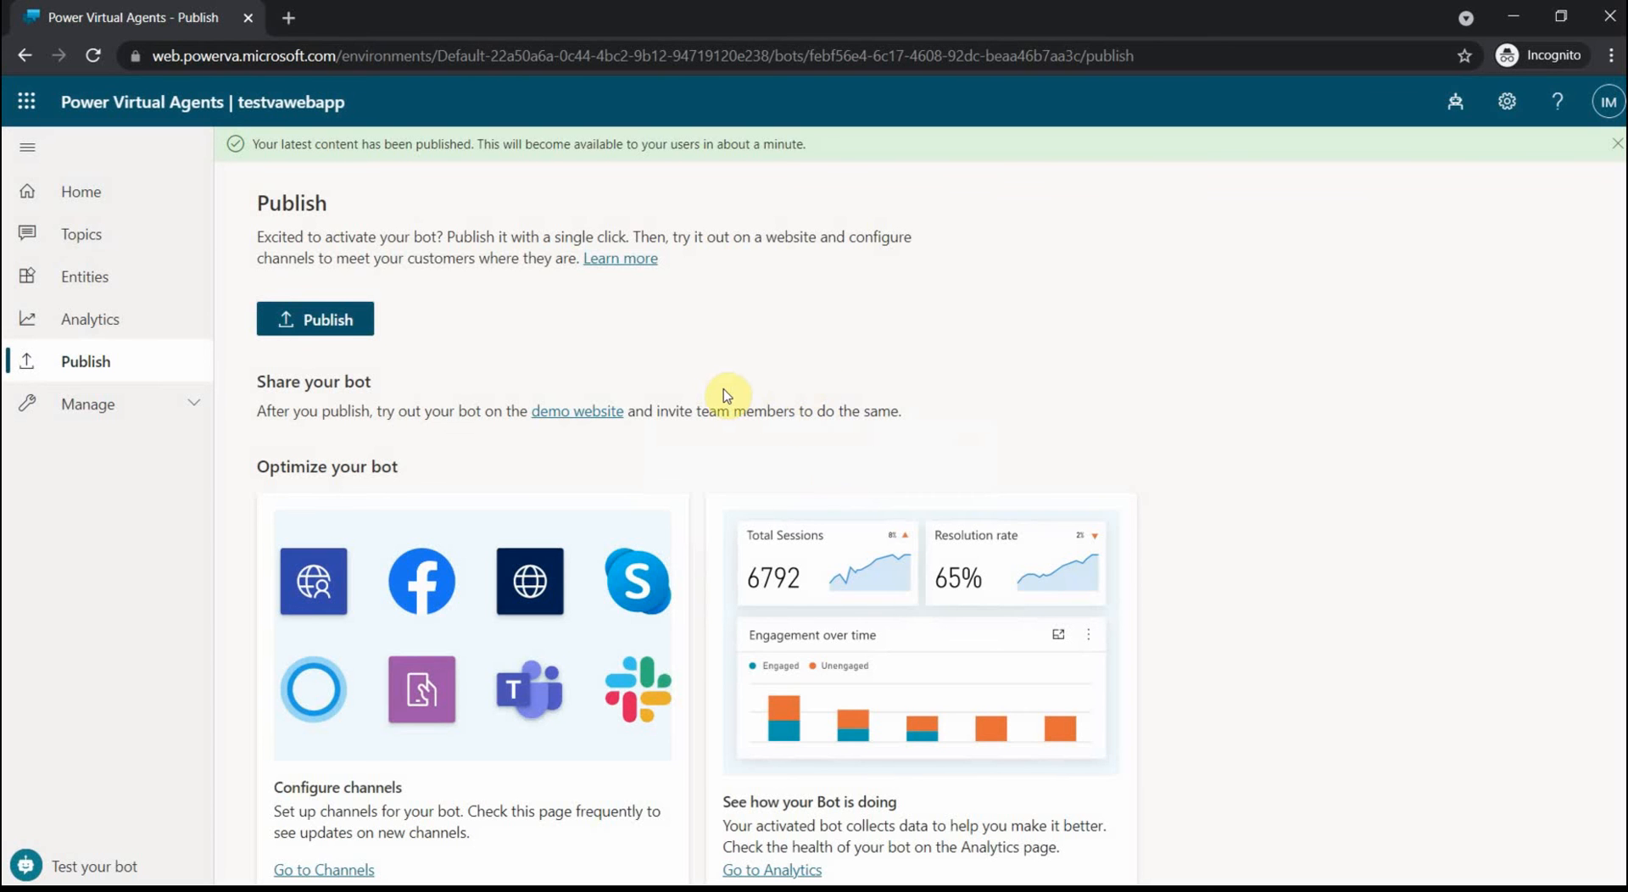
pyautogui.scroll(-1, 670, 458)
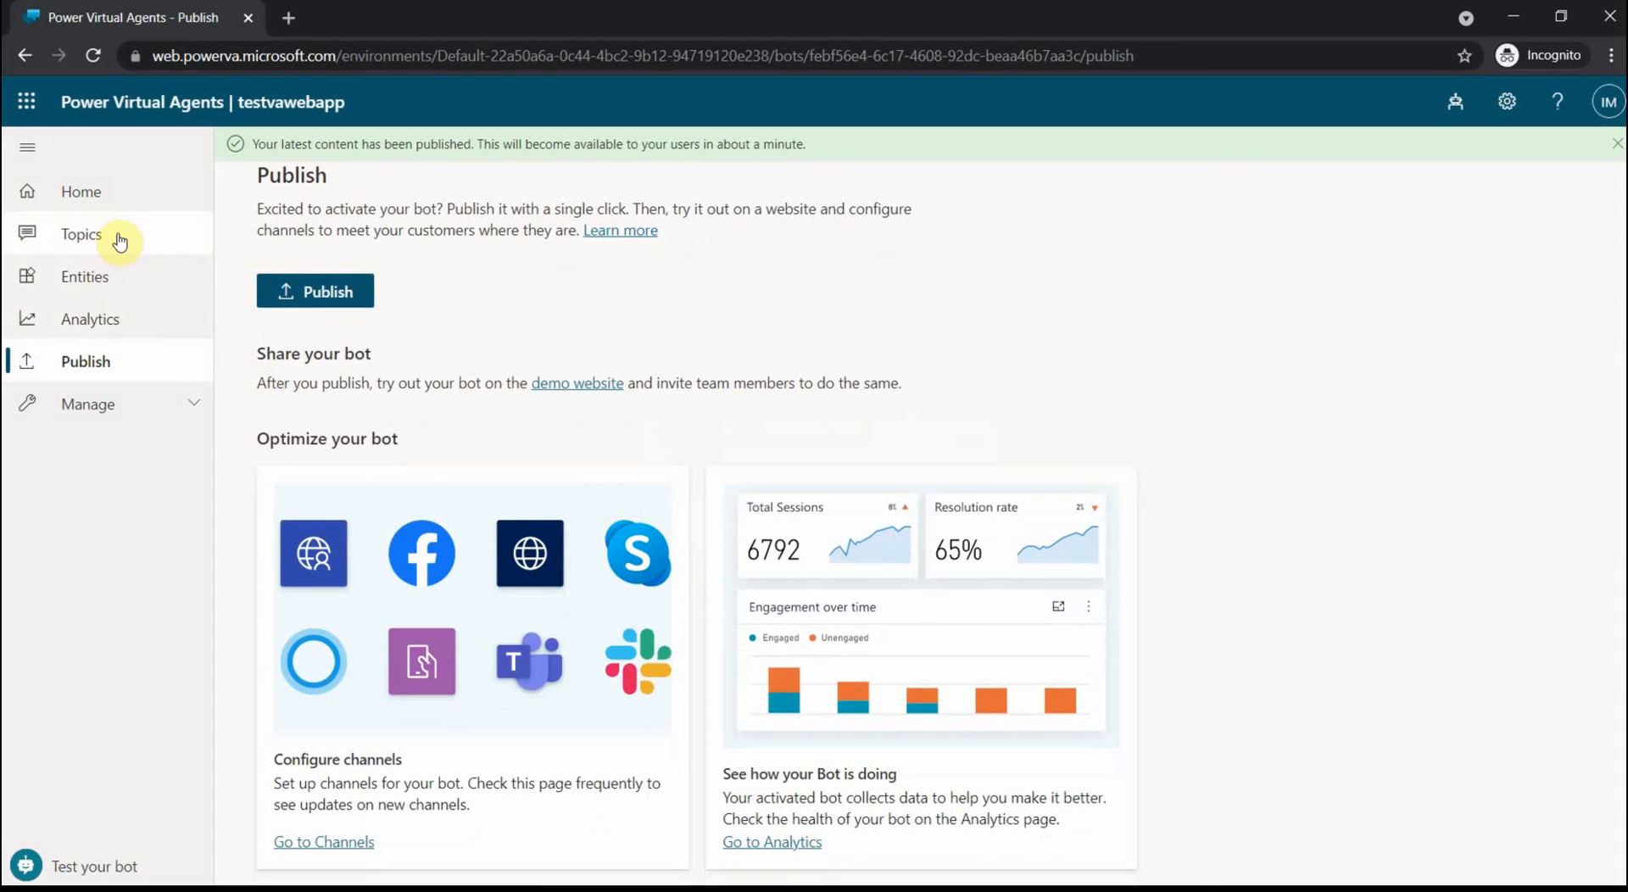
# Reopen the vacation info topic in the authoring canvas
pyautogui.click(85, 193)
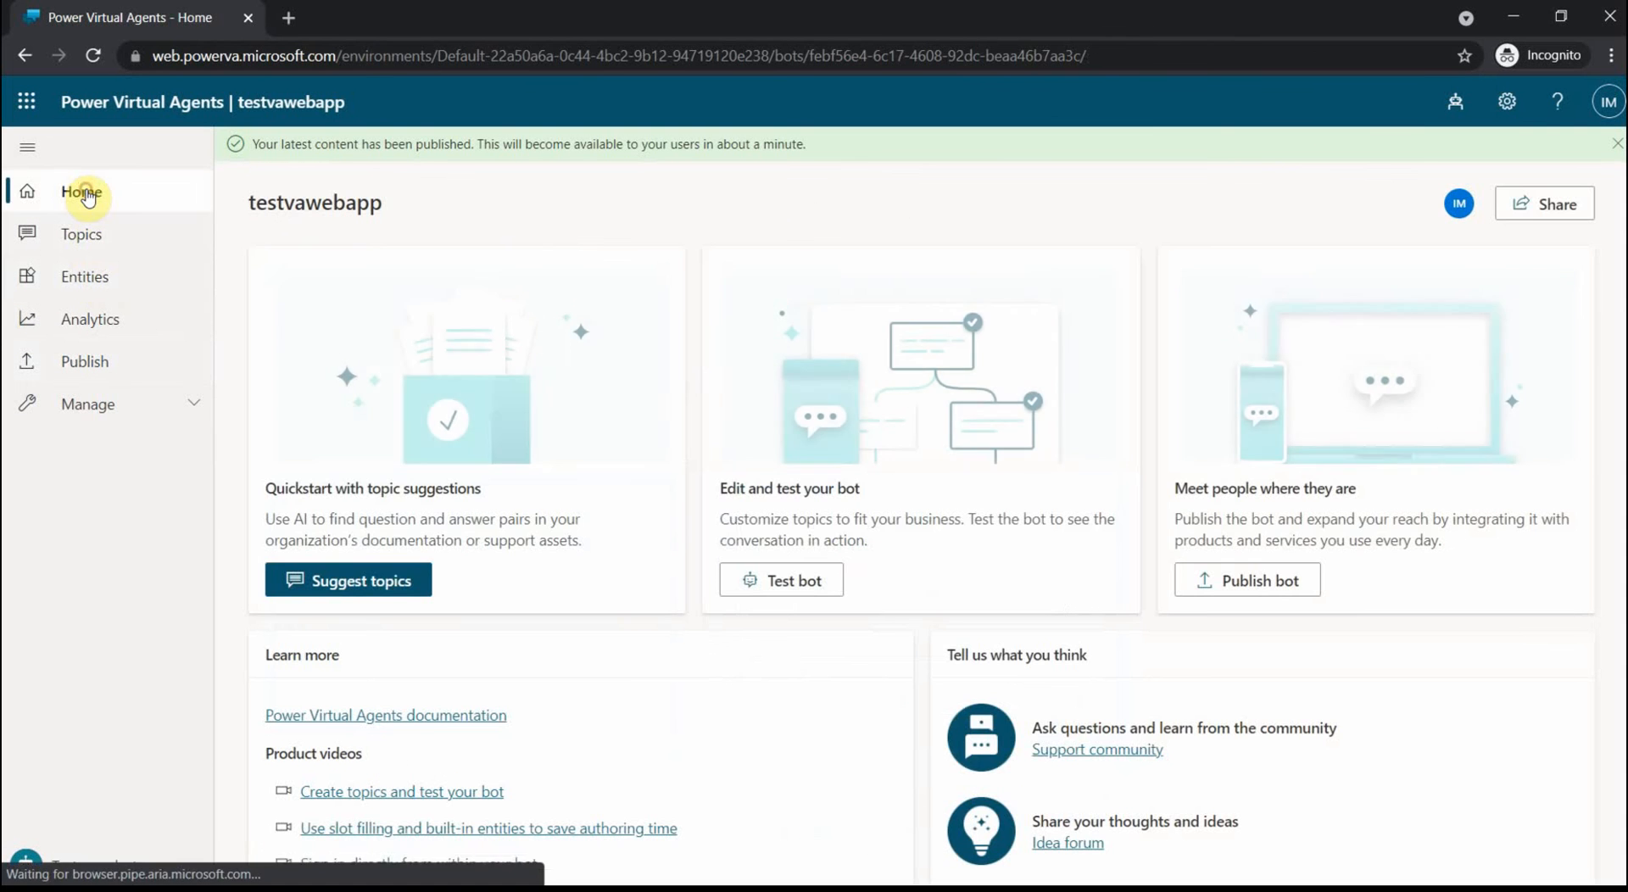
pyautogui.click(79, 241)
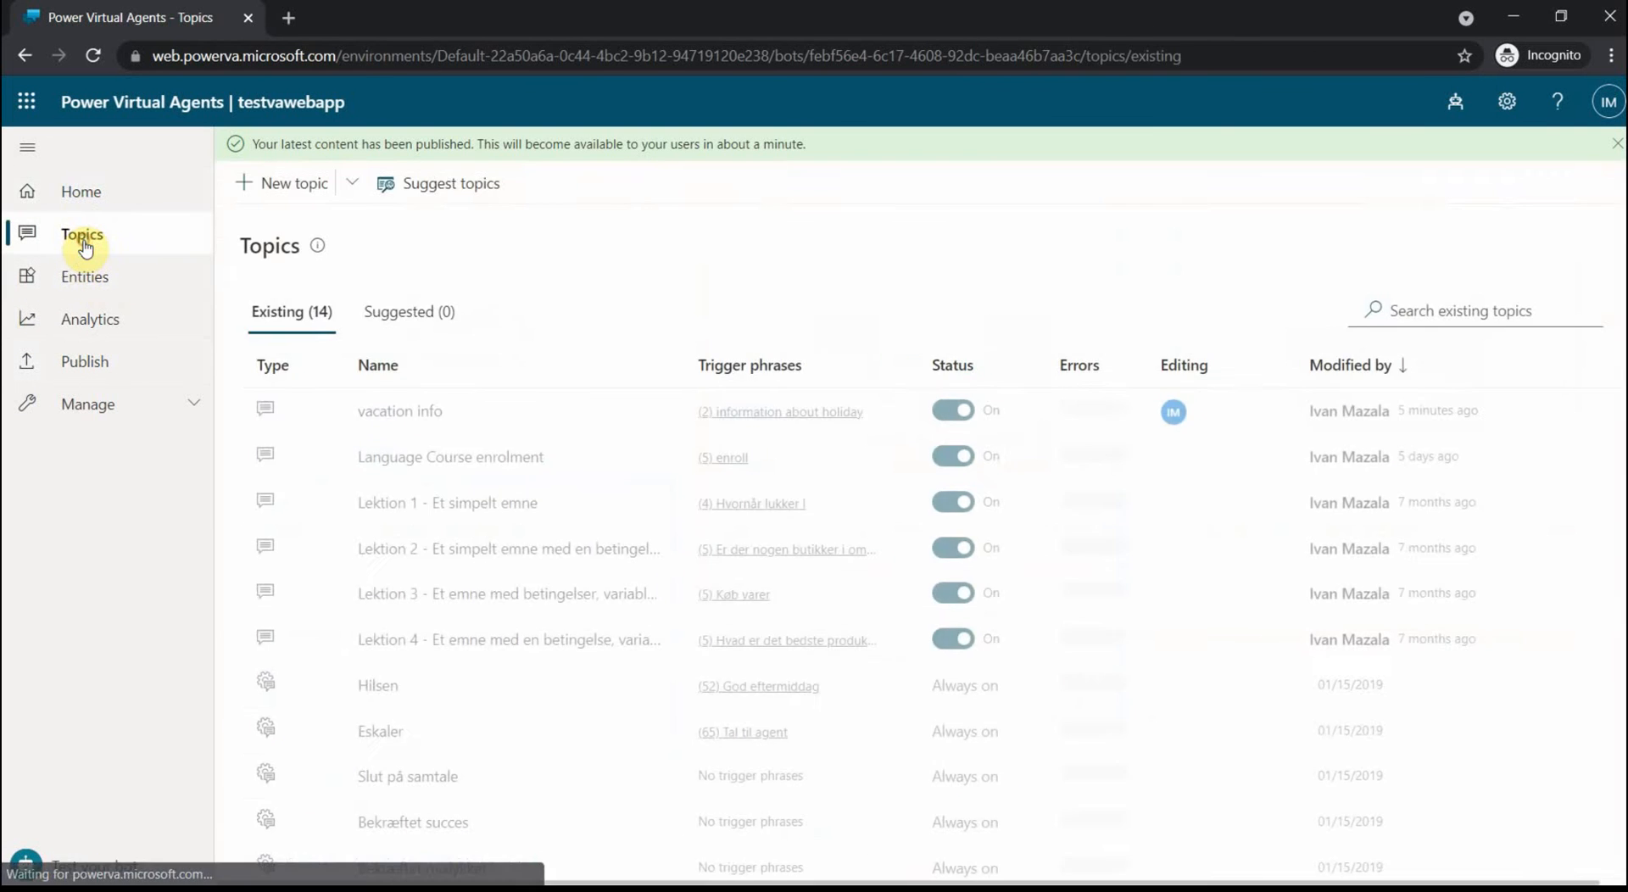
pyautogui.click(399, 449)
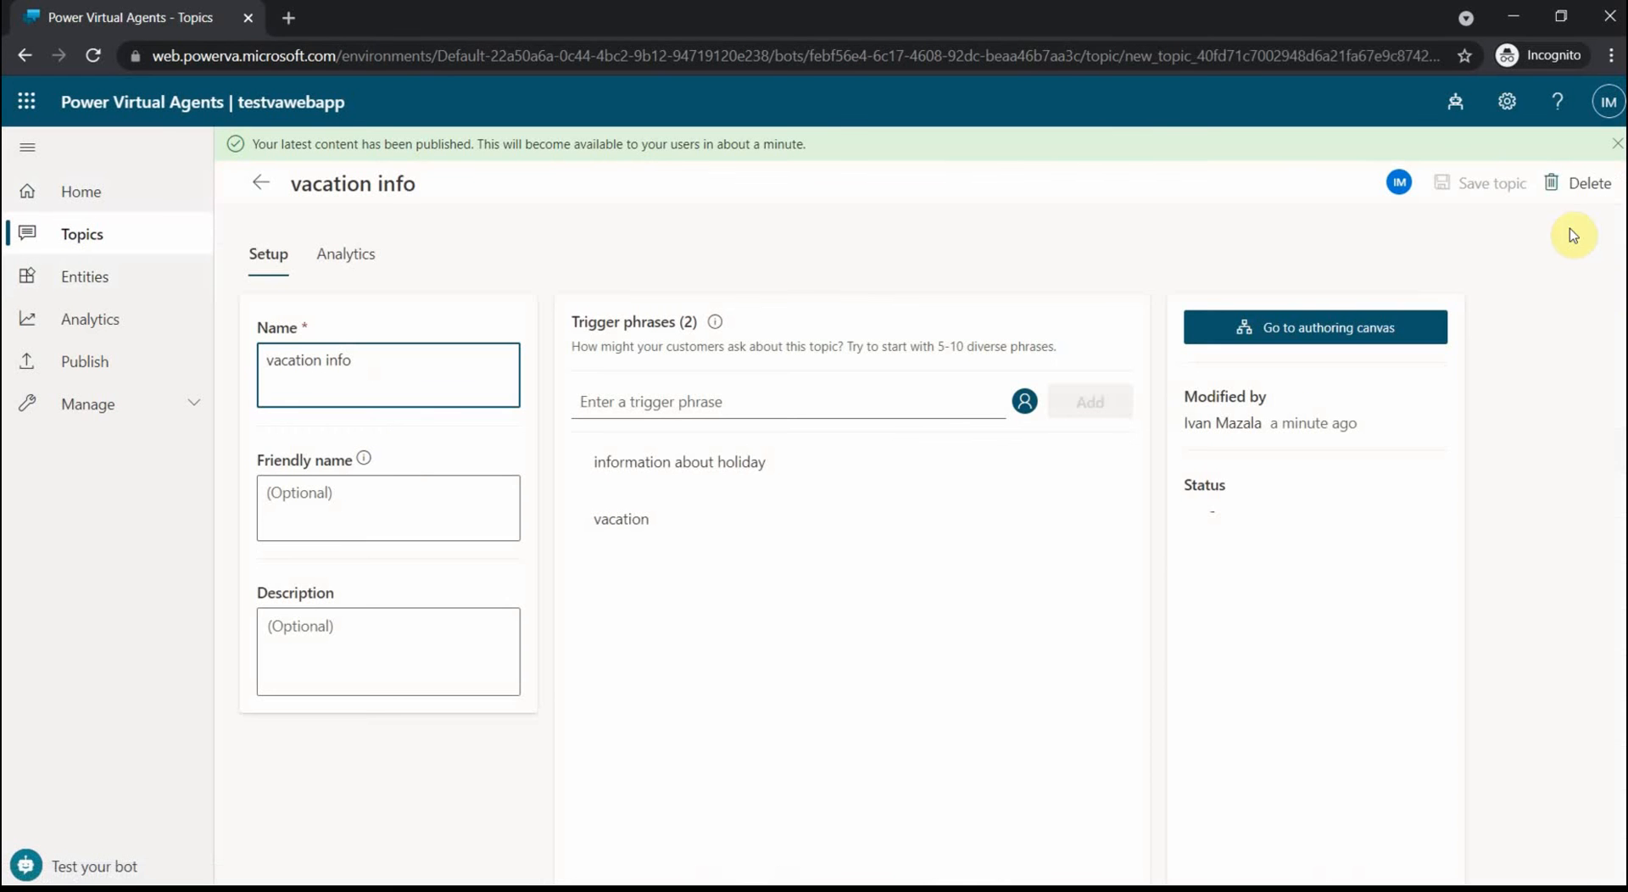
pyautogui.click(1375, 332)
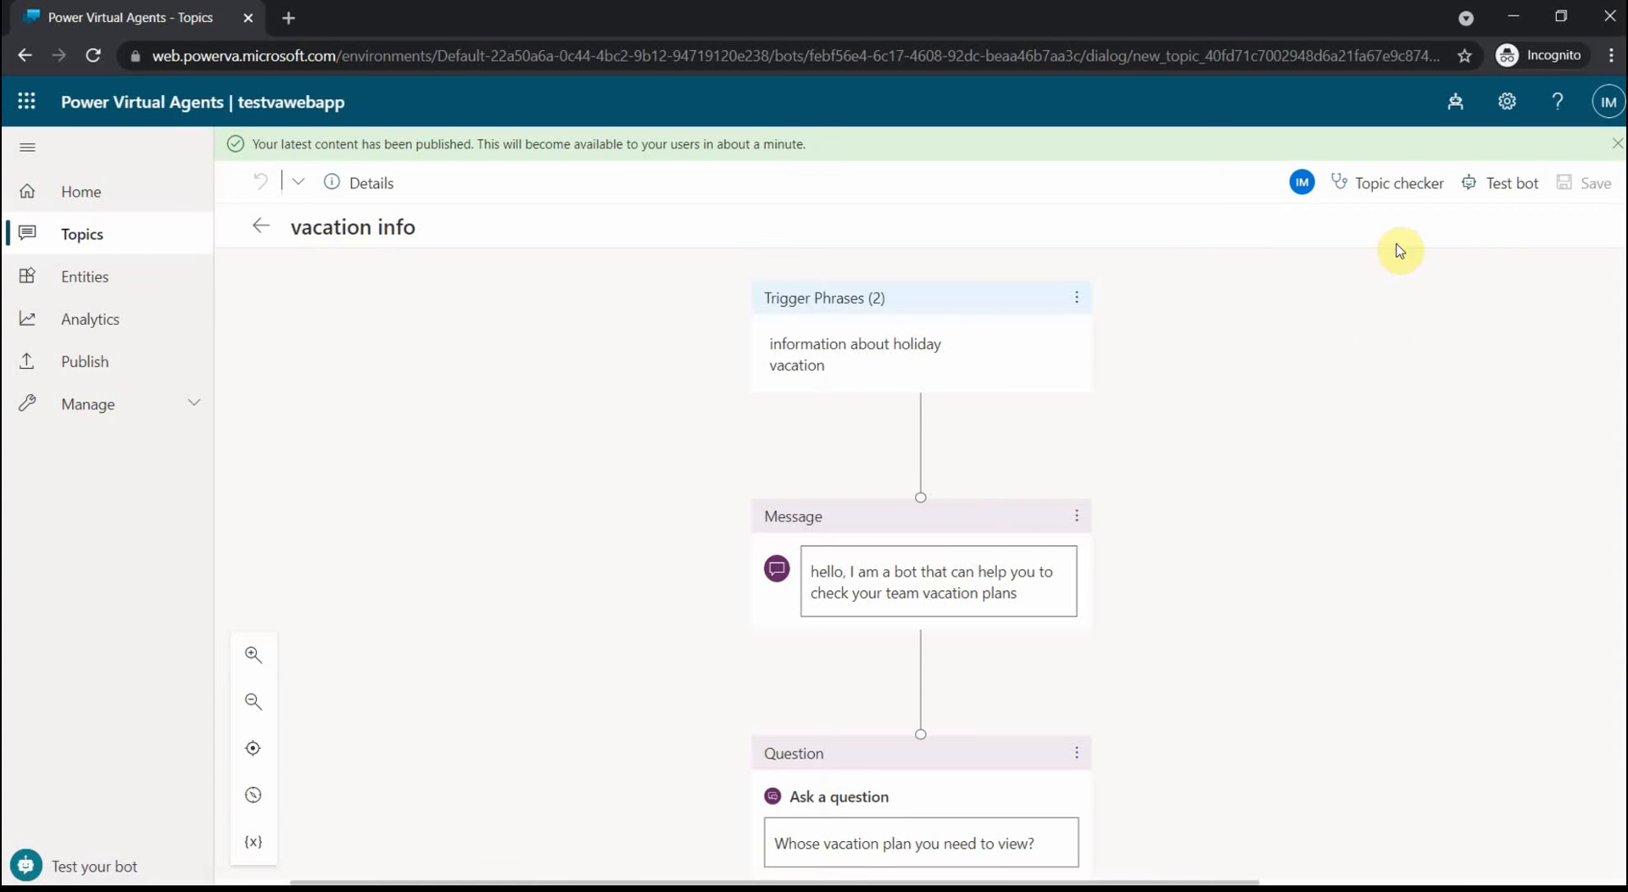
# Test the bot by sending it "vacation" and choosing the first team member as the answer to its question
pyautogui.click(1510, 164)
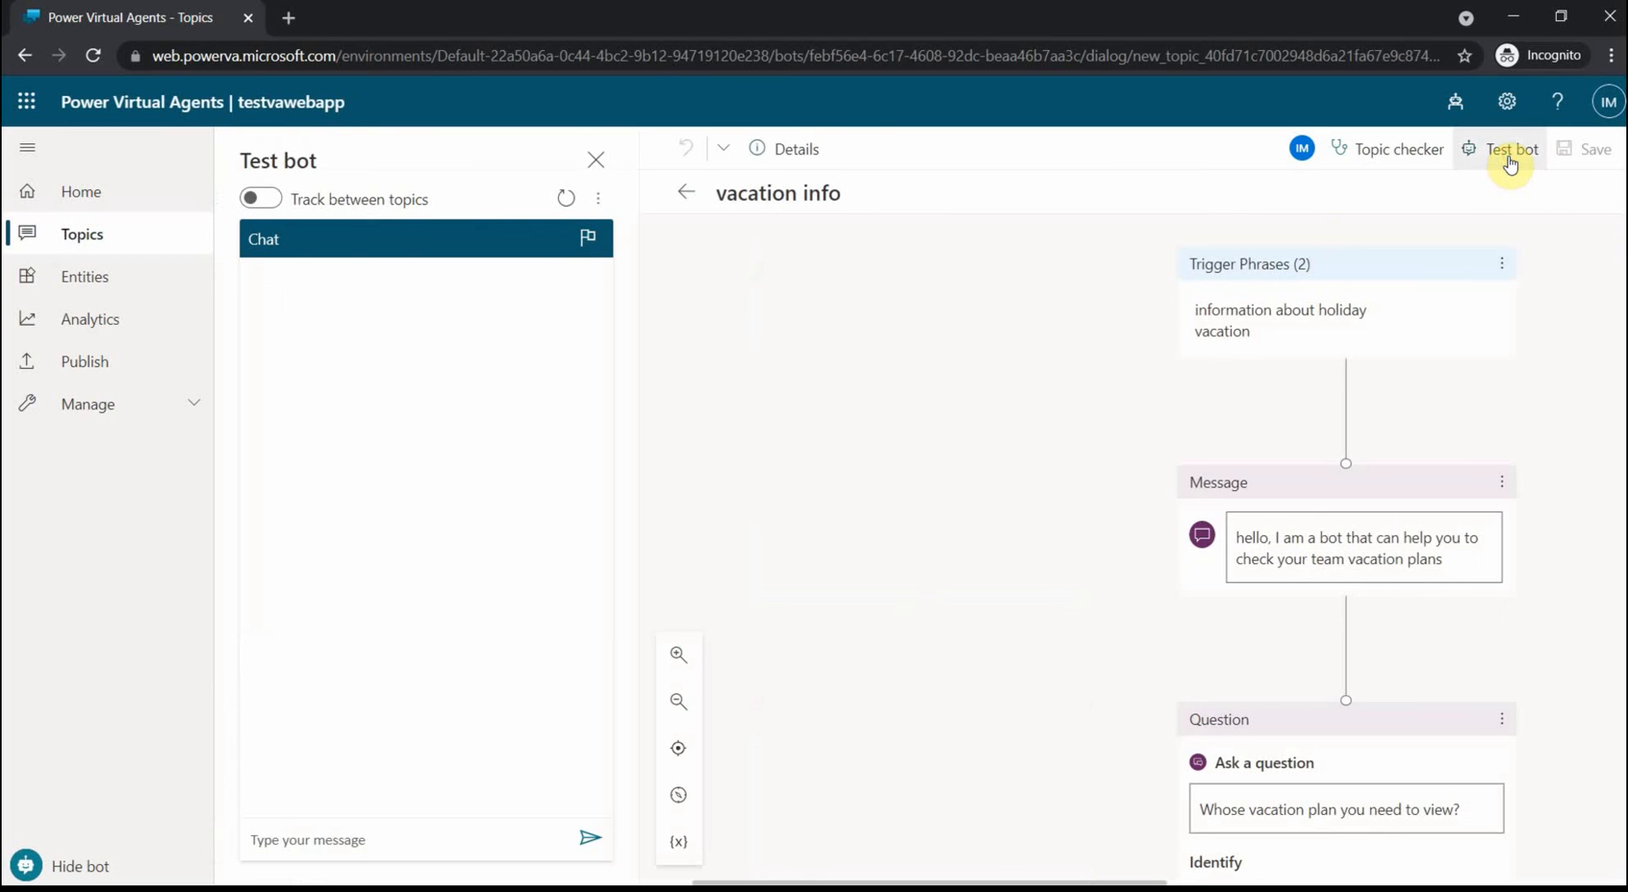
pyautogui.click(366, 842)
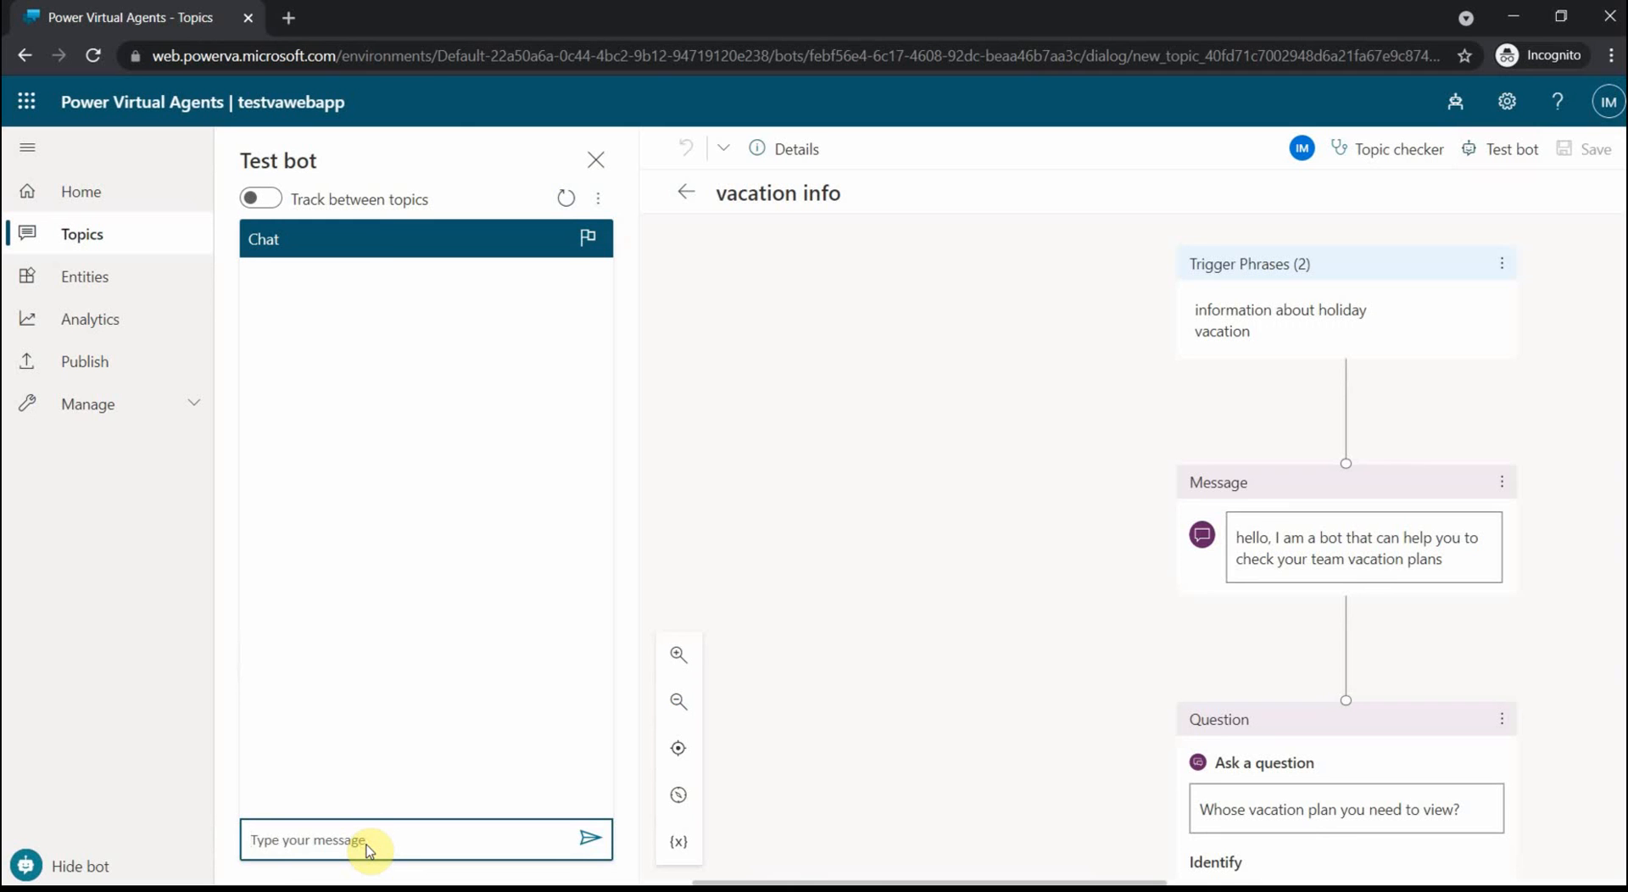
pyautogui.write('vacation')
pyautogui.click(589, 838)
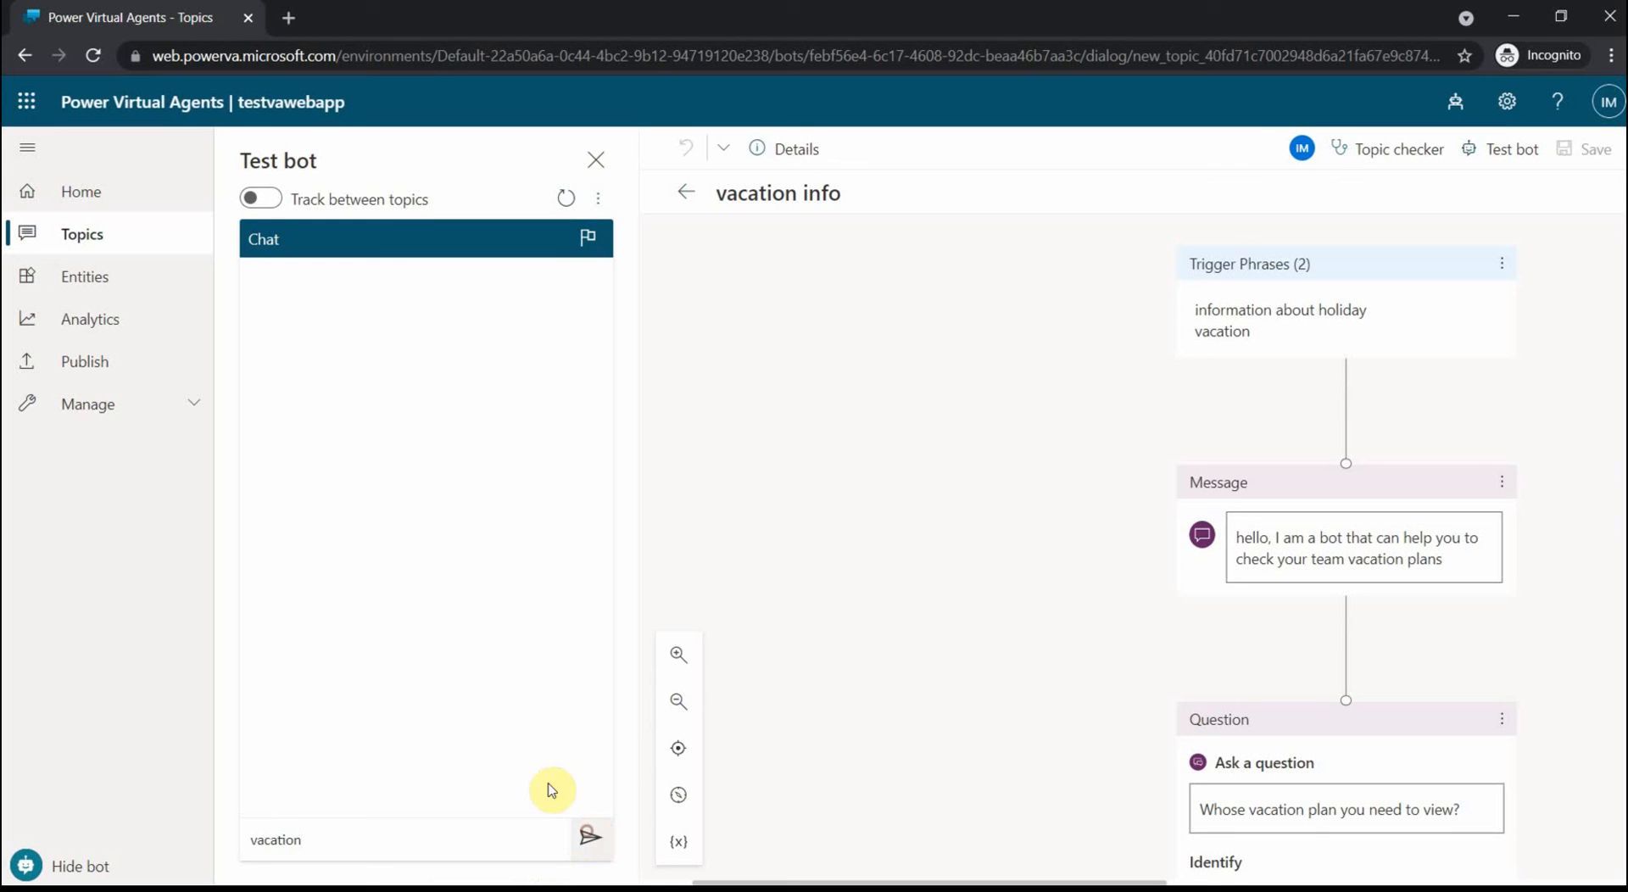
pyautogui.click(587, 838)
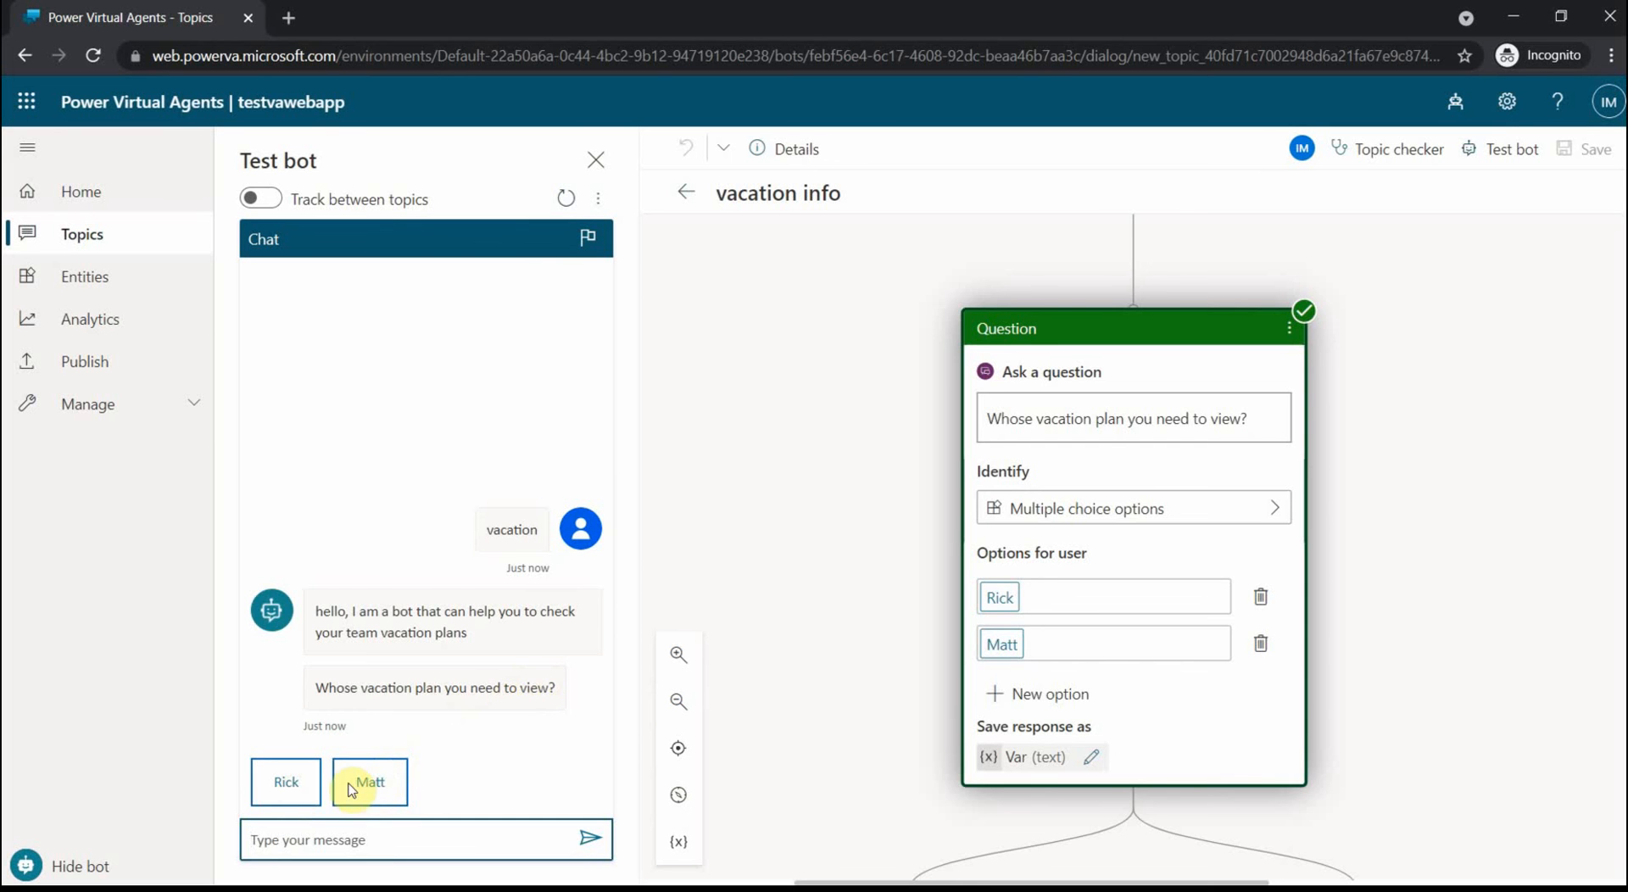
pyautogui.click(296, 795)
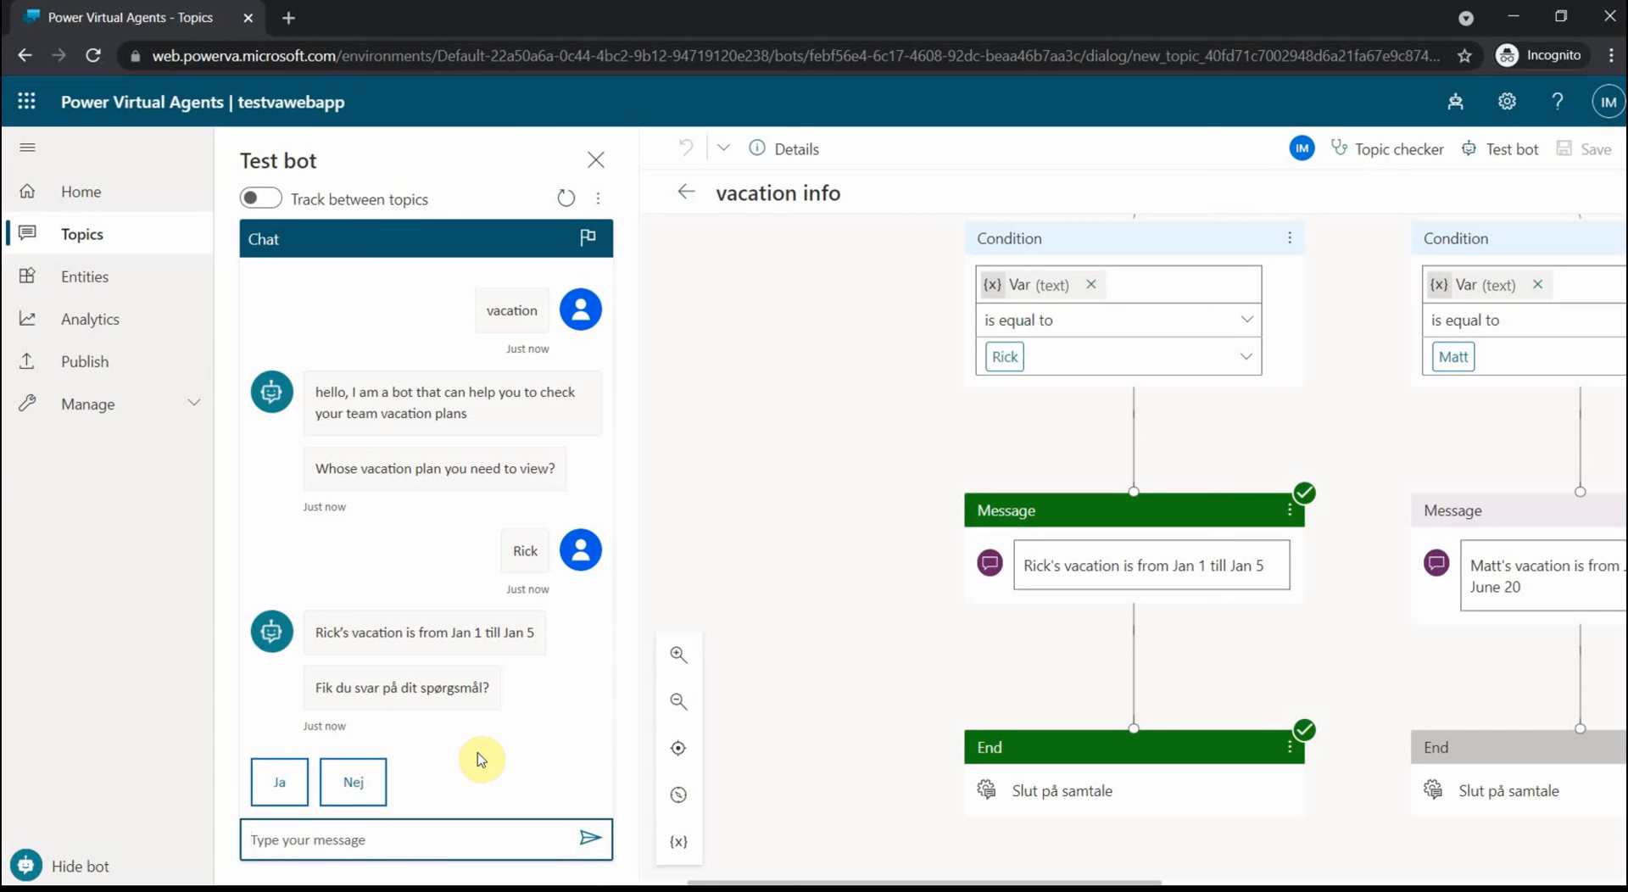
pyautogui.click(409, 843)
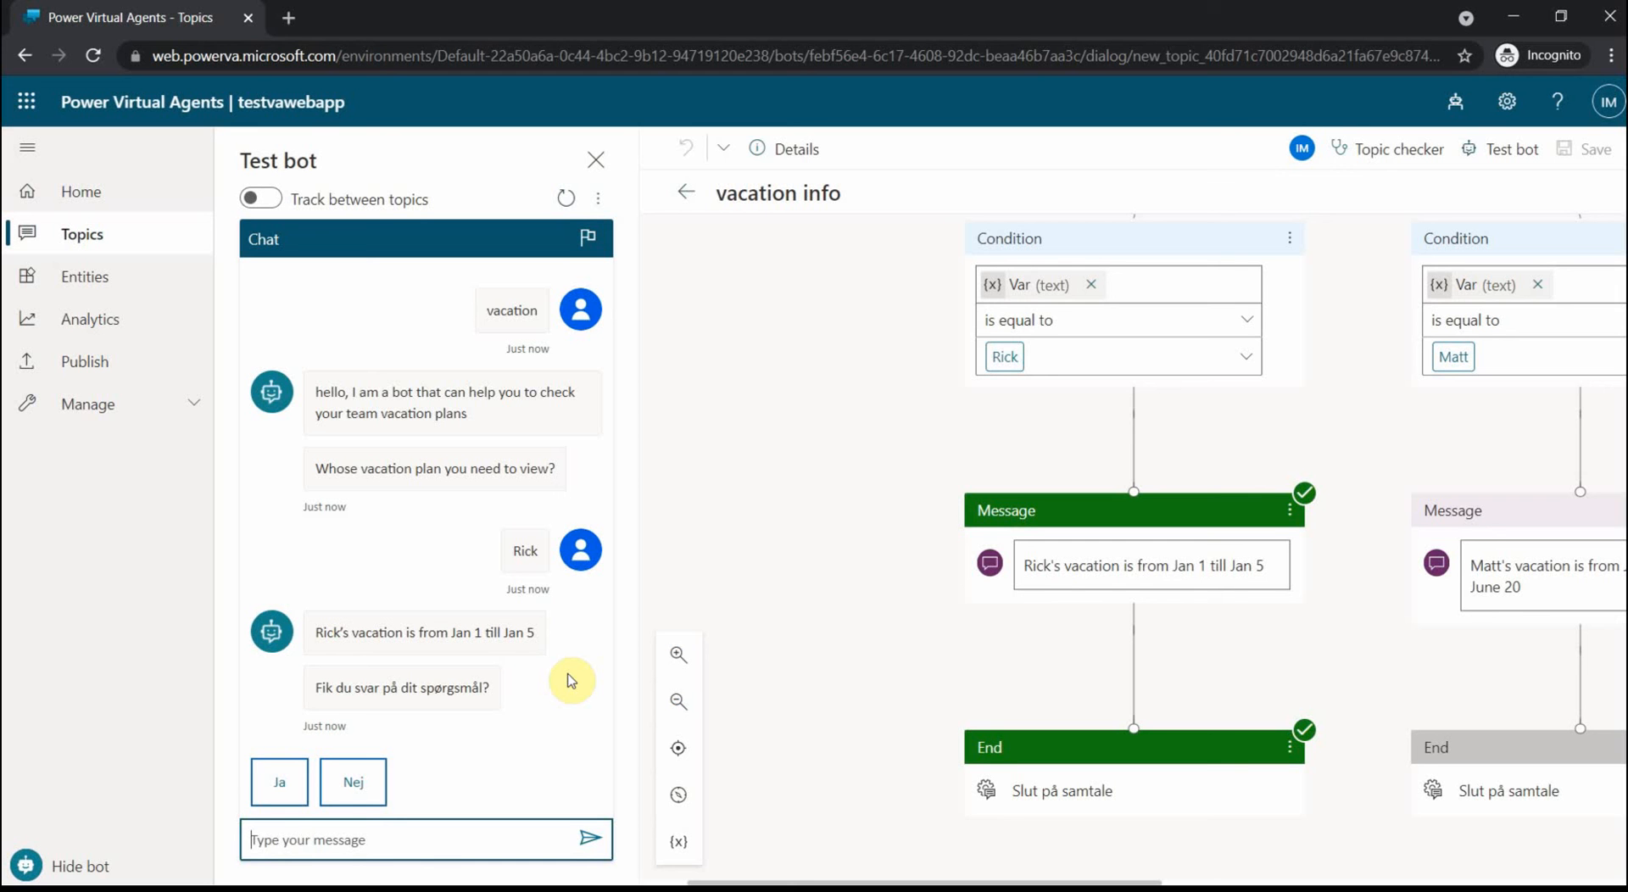
# Examine the channels available for publishing the bot, from Microsoft Teams and the demo website through the messaging services
pyautogui.click(96, 245)
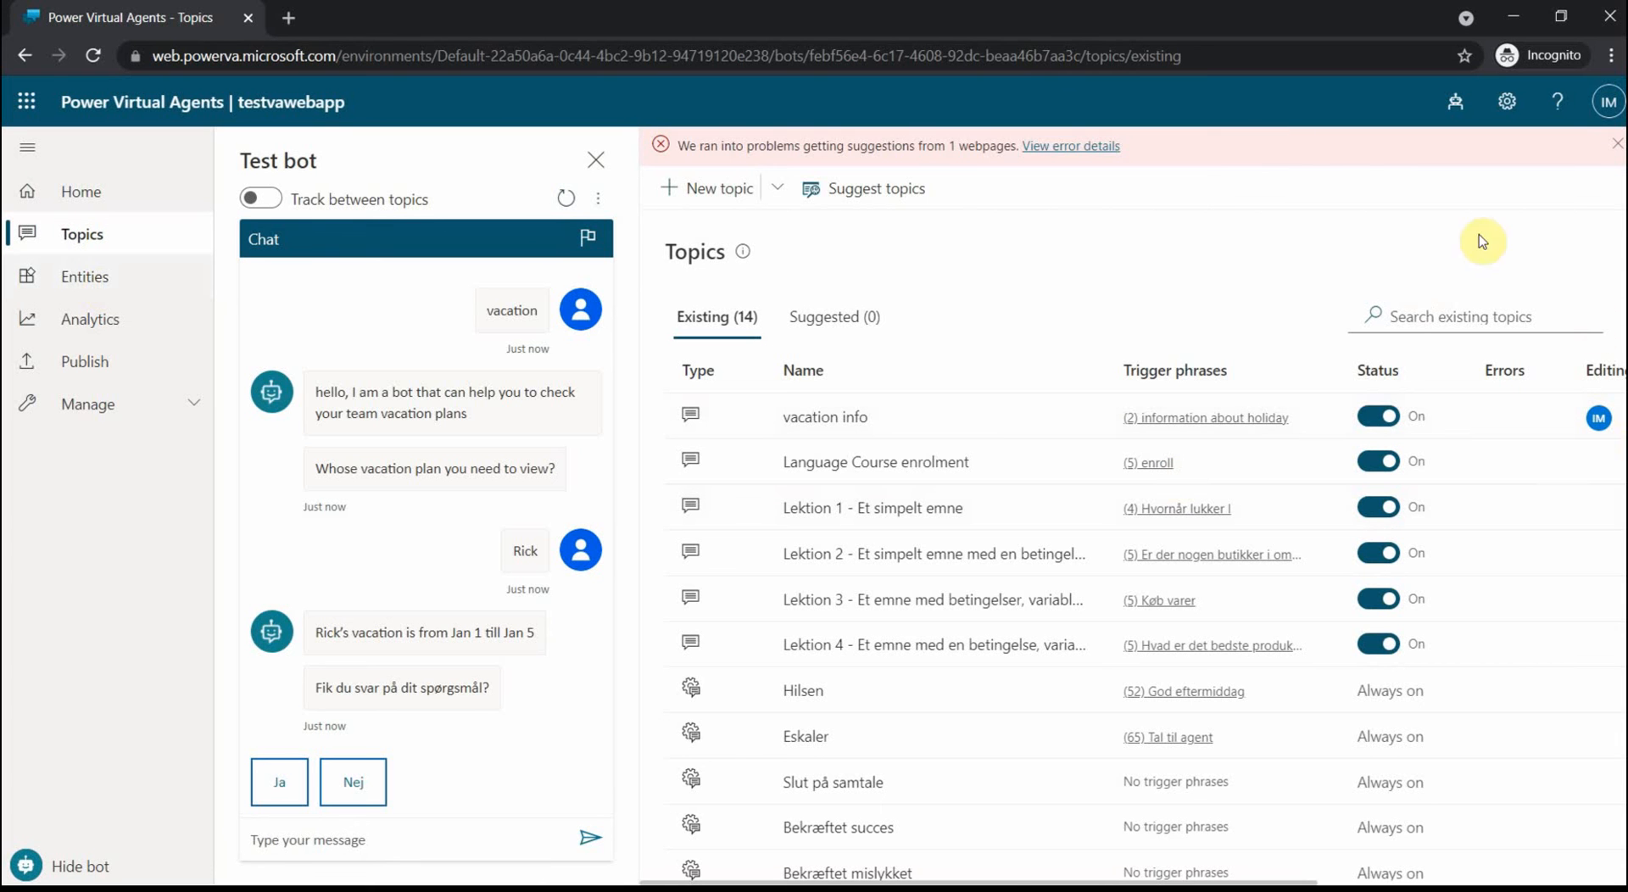
pyautogui.click(87, 366)
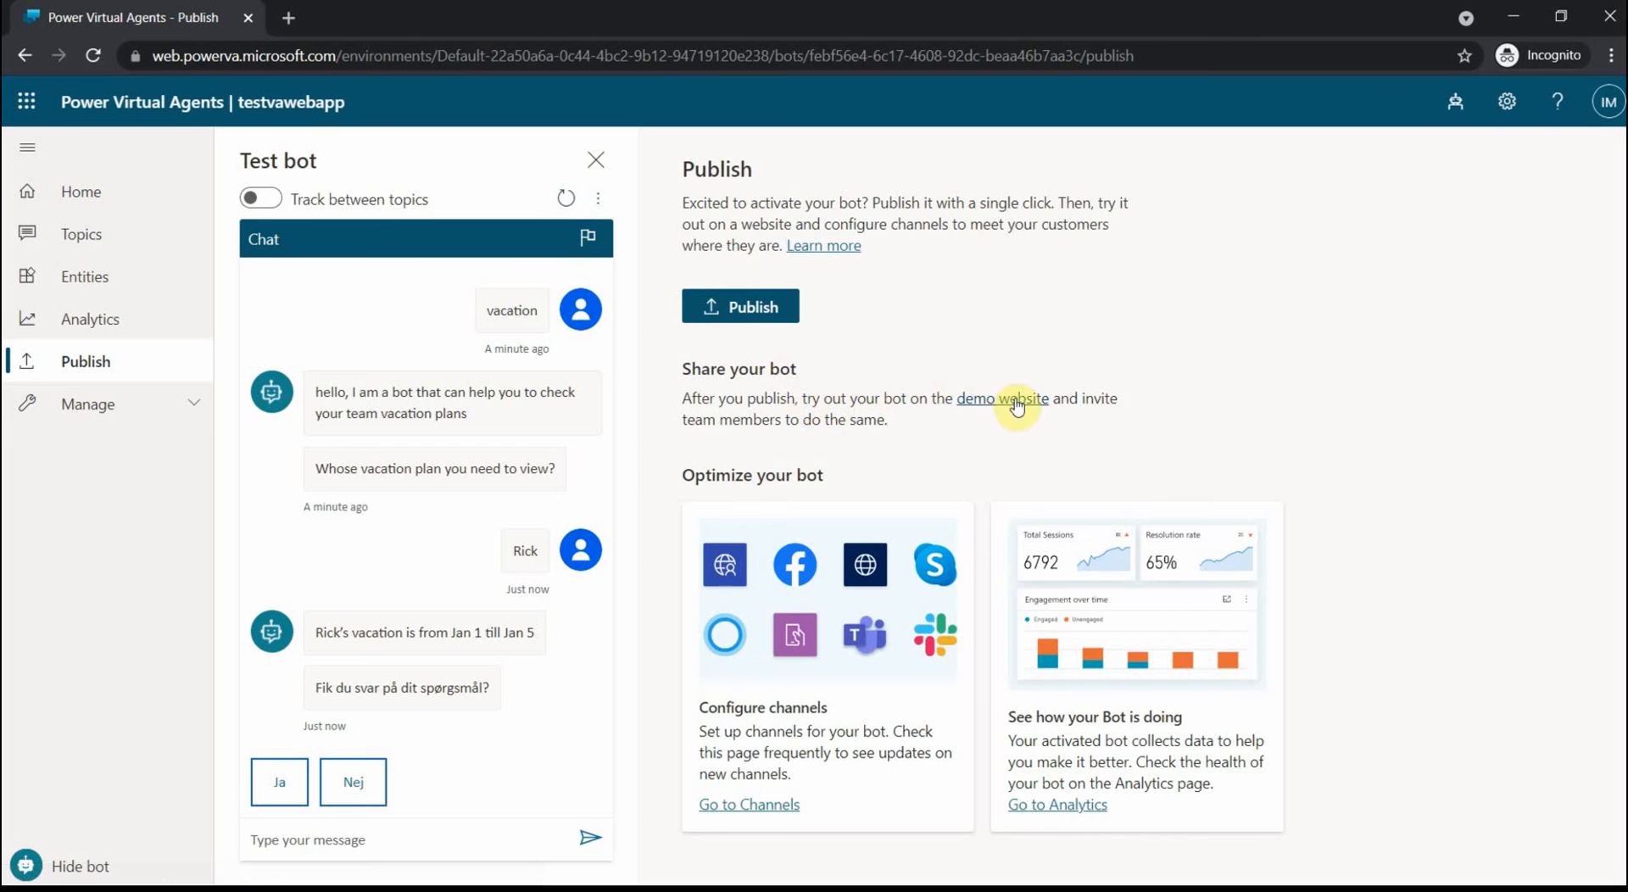
pyautogui.click(755, 805)
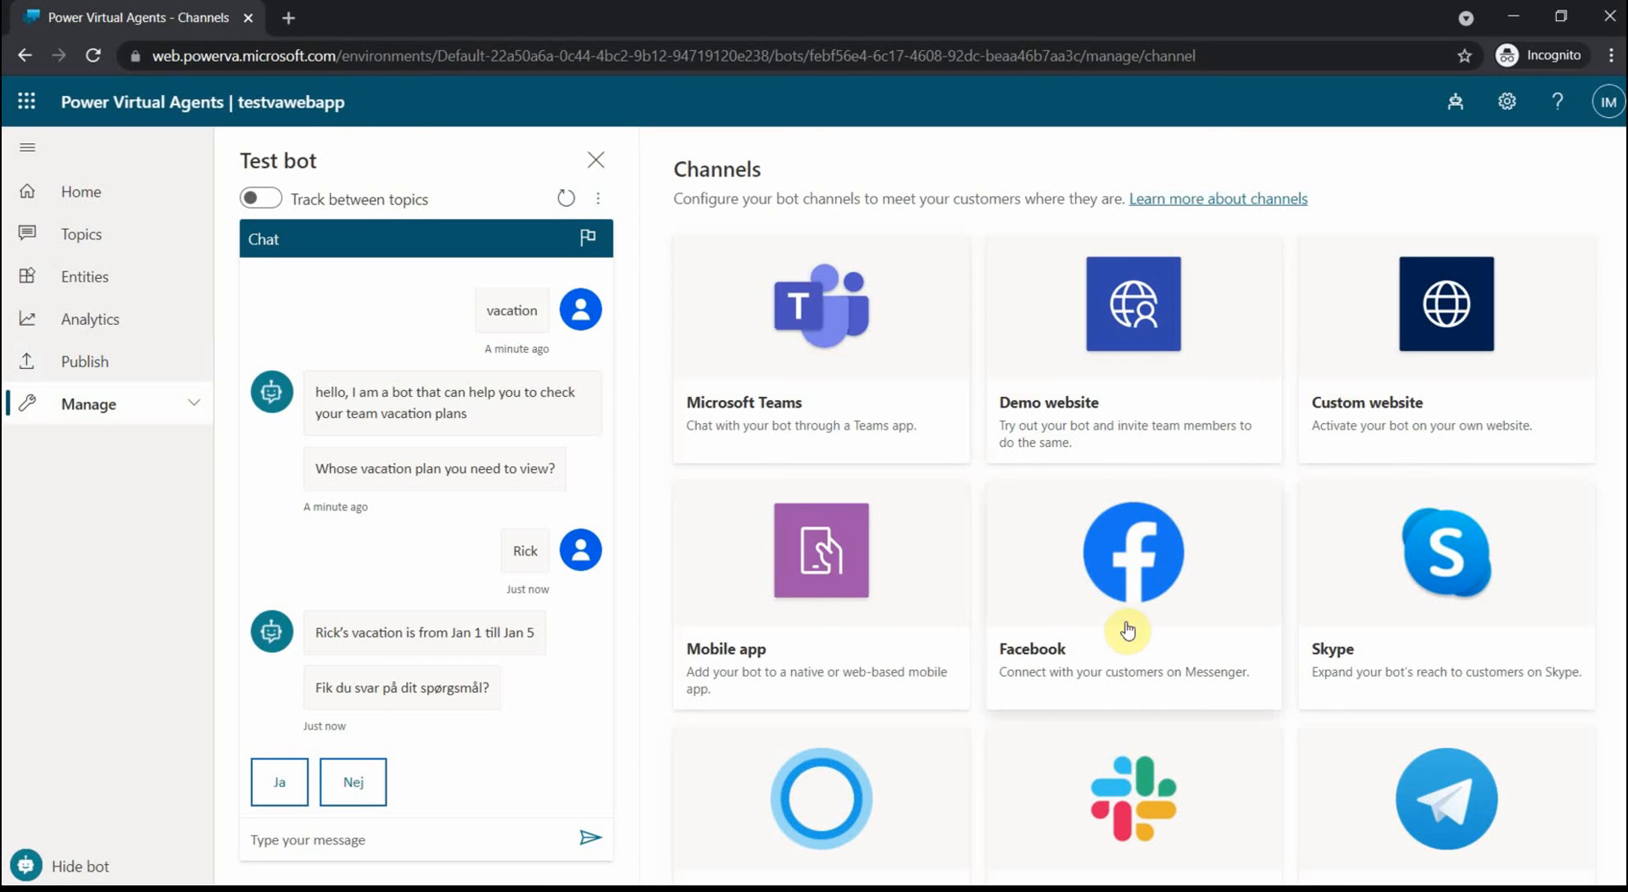
pyautogui.scroll(-3, 975, 641)
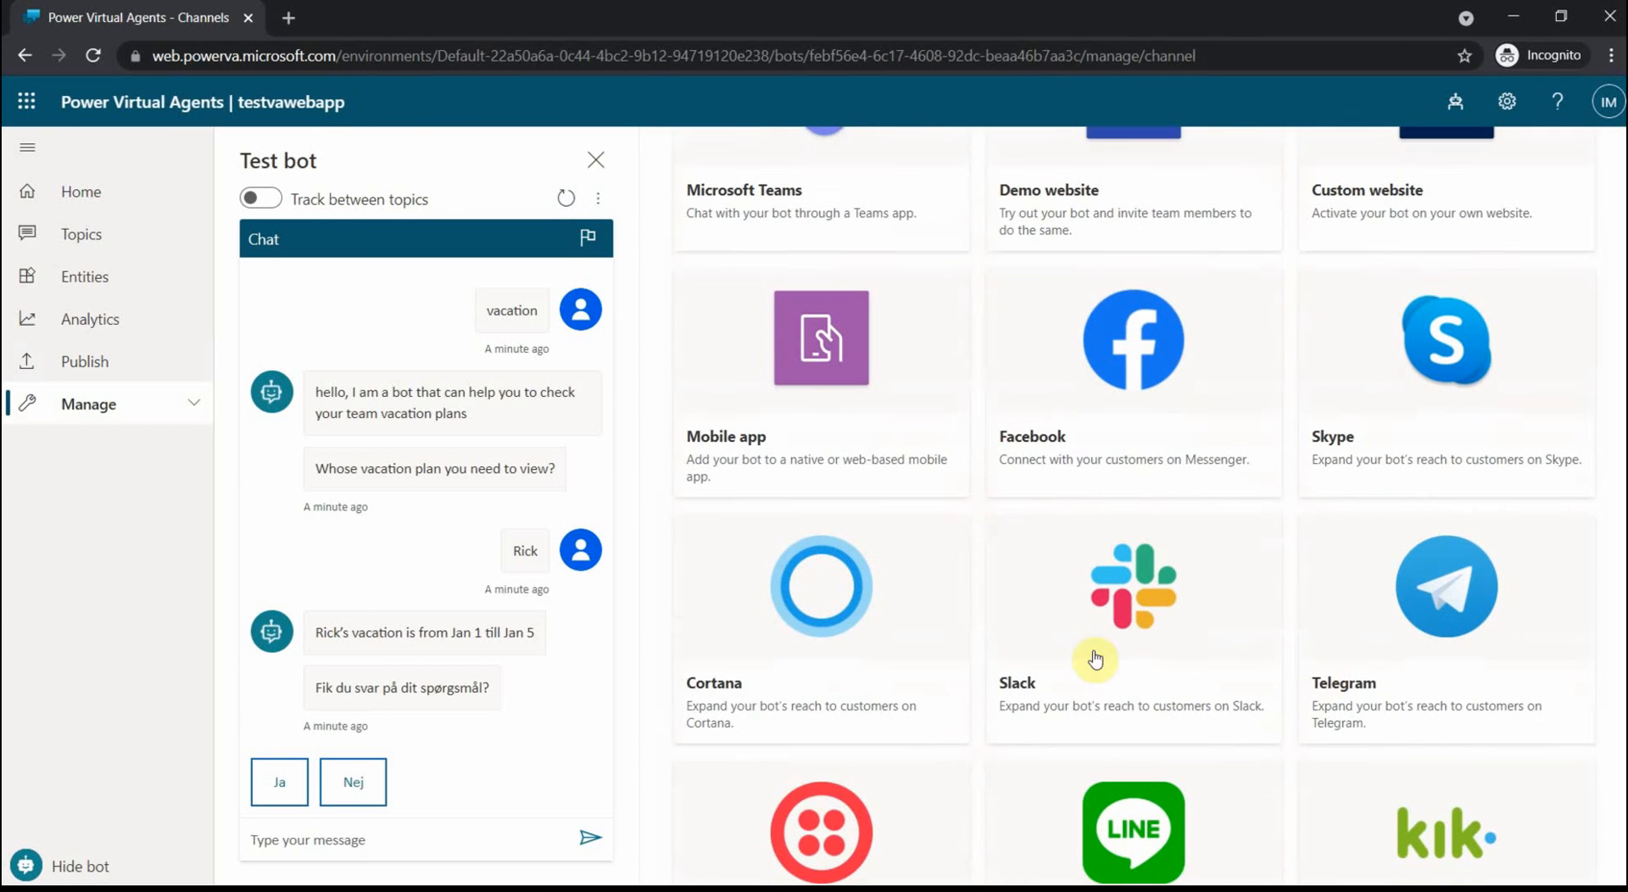
pyautogui.scroll(-3, 1356, 670)
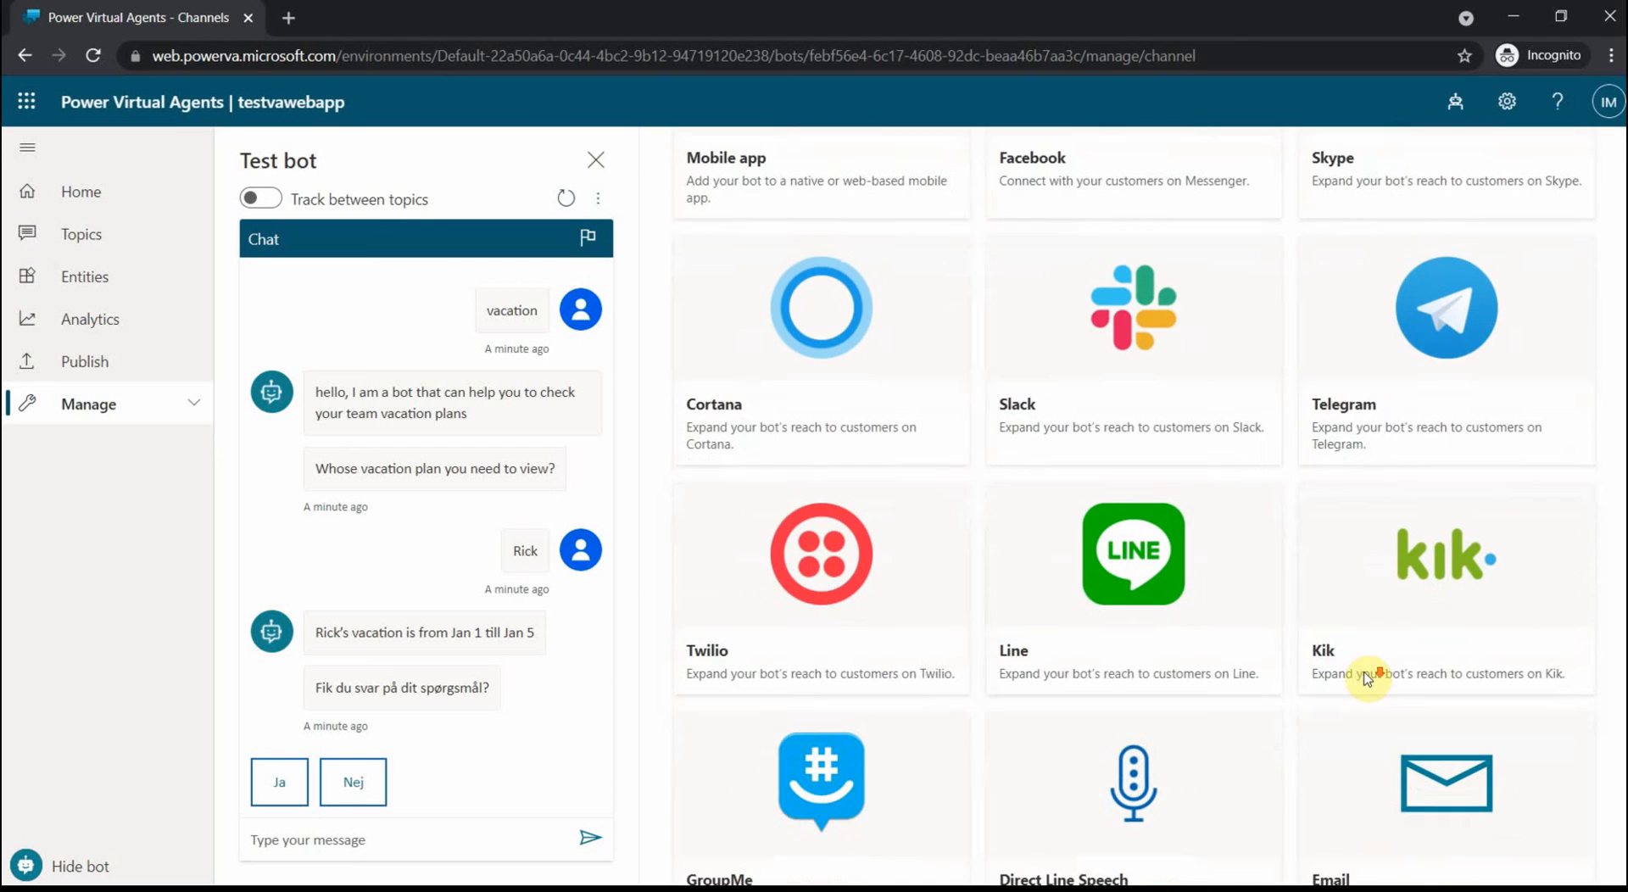
pyautogui.scroll(-1, 1367, 676)
pyautogui.scroll(7, 1351, 685)
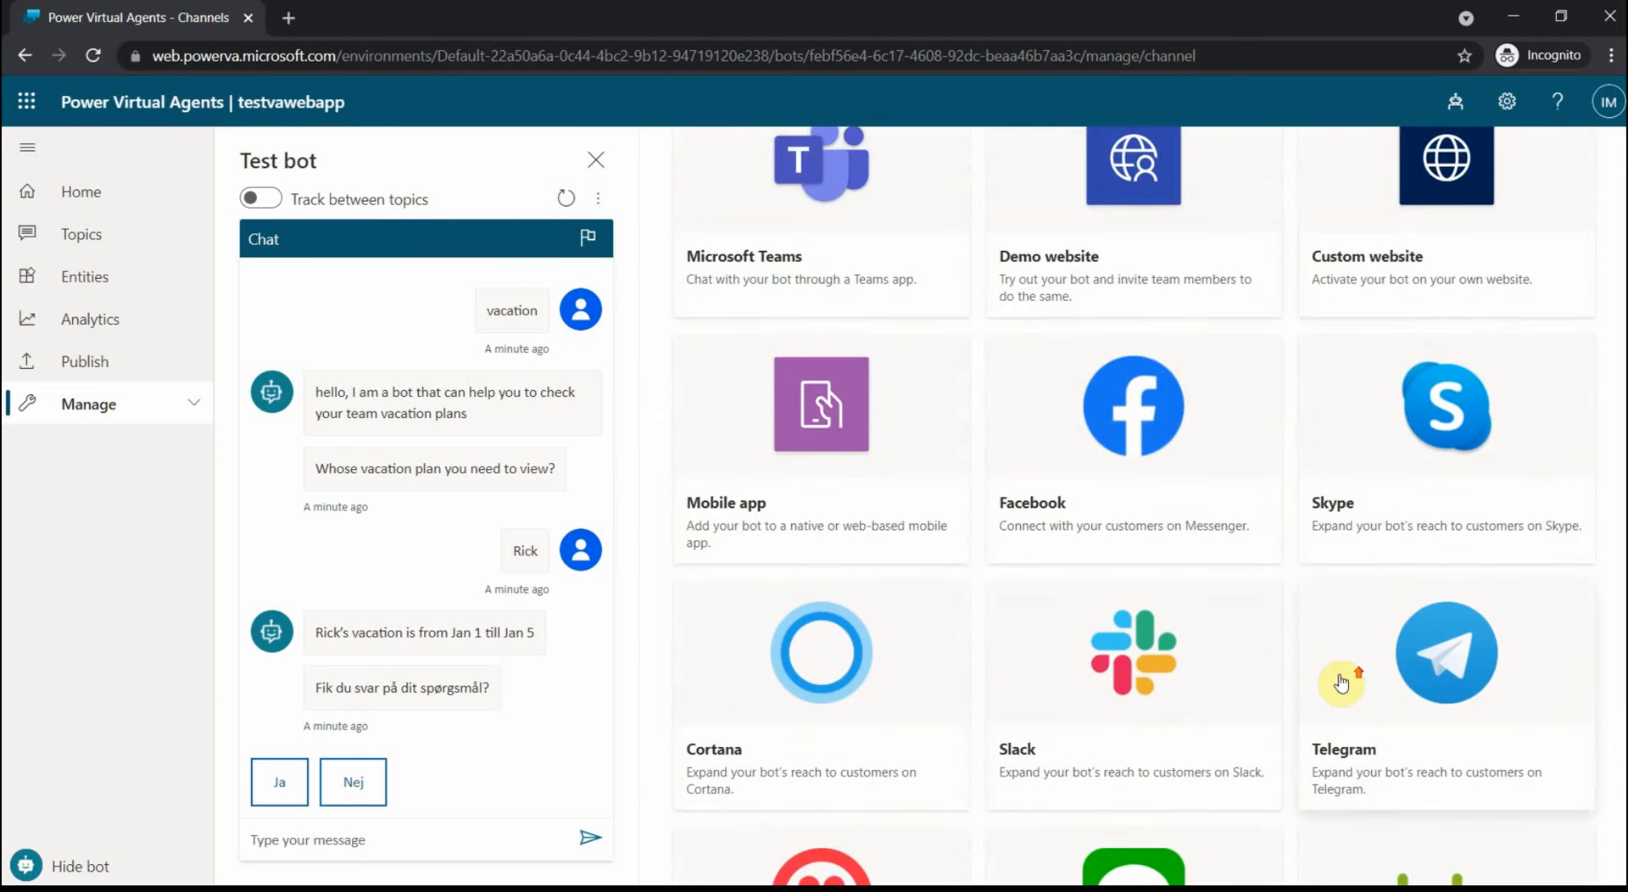